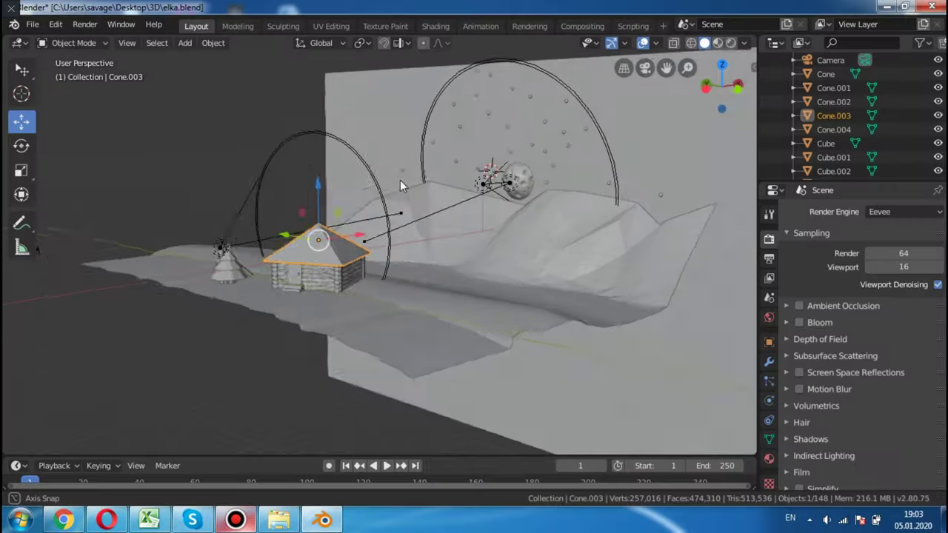
Orbit the view around the winter scene in grey Solid shading
mouse_move(400, 180)
middle_mouse_down()
mouse_move(517, 187)
mouse_move(329, 50)
middle_mouse_up()
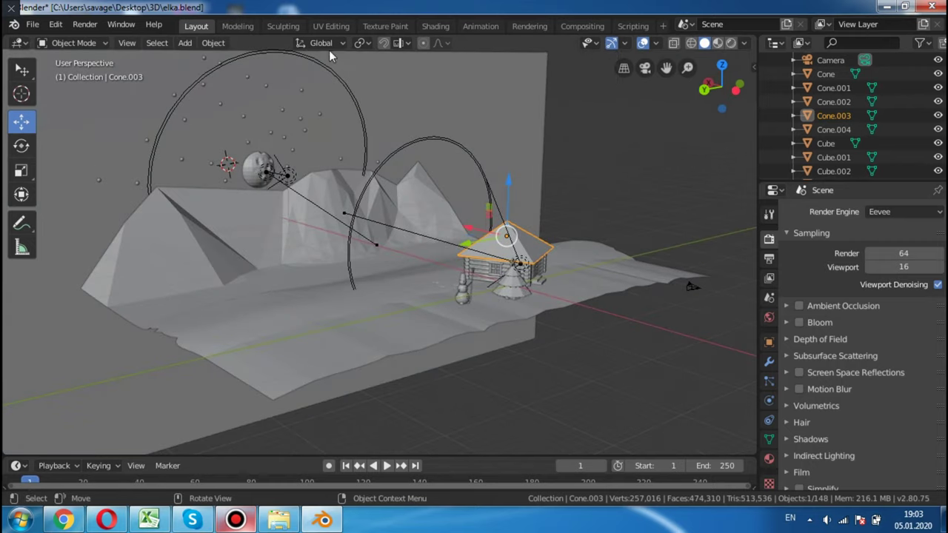
mouse_move(436, 250)
middle_mouse_down()
mouse_move(454, 242)
mouse_move(201, 127)
mouse_move(360, 212)
mouse_move(407, 197)
mouse_move(492, 226)
mouse_move(535, 259)
mouse_move(584, 232)
mouse_move(448, 263)
mouse_move(571, 228)
mouse_move(438, 236)
mouse_move(451, 180)
middle_mouse_up()
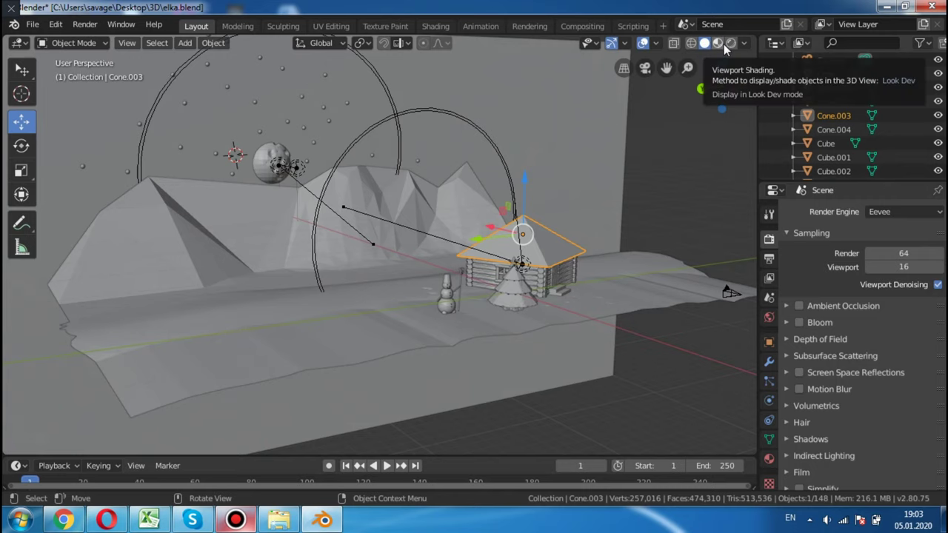
Switch to Look Dev shading to see materials, orbiting around the house and tree
left_click(723, 43)
middle_click_drag(578, 89, 553, 89)
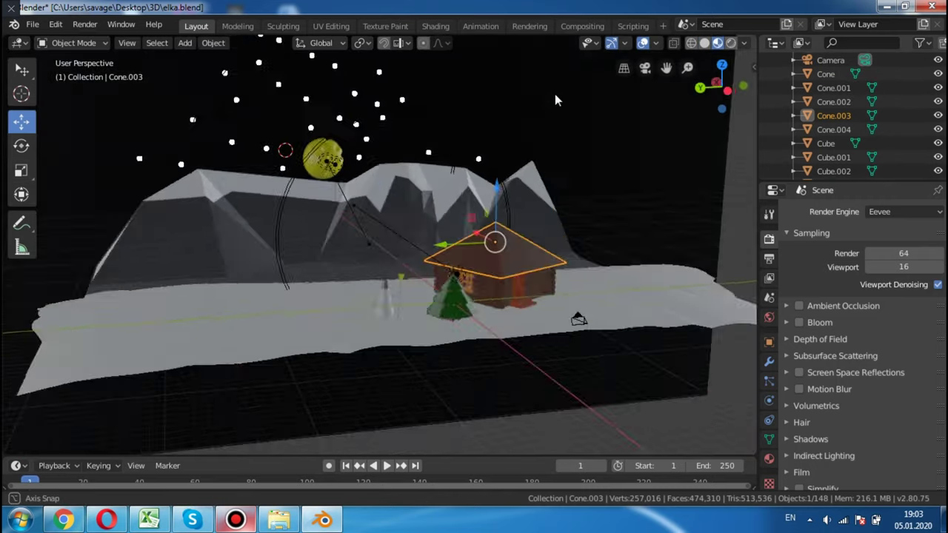
scroll(553, 90, "up", 3)
scroll(571, 105, "up", 3)
scroll(604, 94, "down", 3)
mouse_move(594, 120)
middle_mouse_down()
mouse_move(574, 136)
mouse_move(664, 90)
middle_mouse_up()
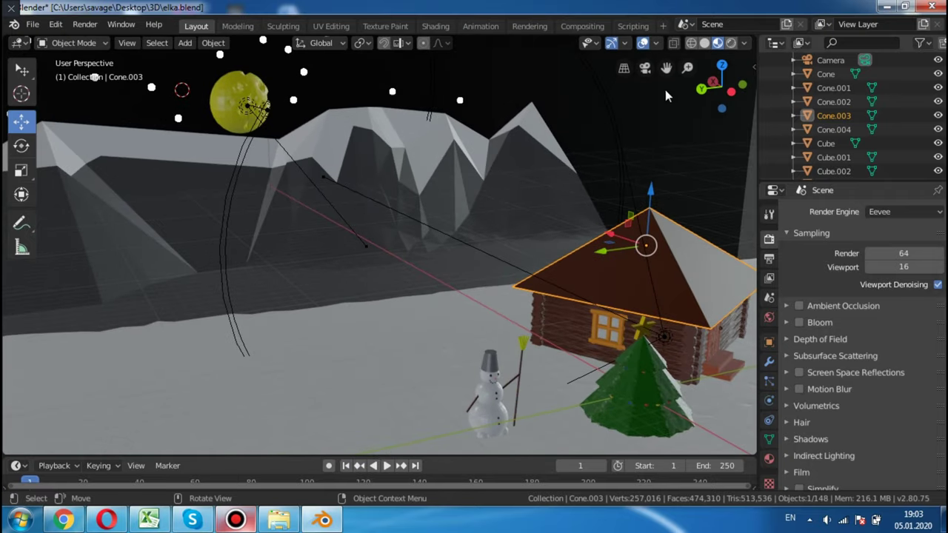
Switch to Rendered shading, orbit toward the cabin, and view through the scene camera
left_click(730, 48)
mouse_move(623, 137)
middle_mouse_down()
mouse_move(560, 130)
mouse_move(548, 120)
mouse_move(563, 124)
middle_mouse_up()
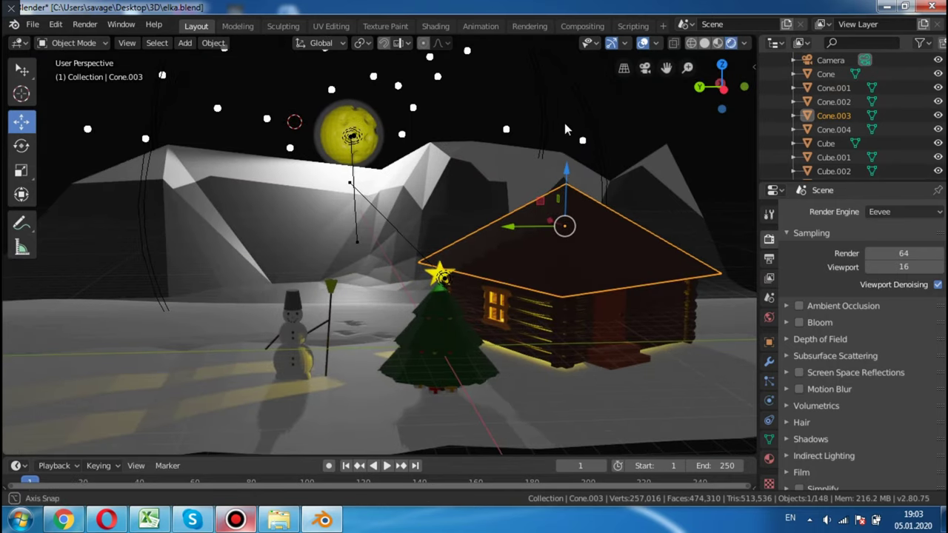
middle_click_drag(519, 284, 527, 280)
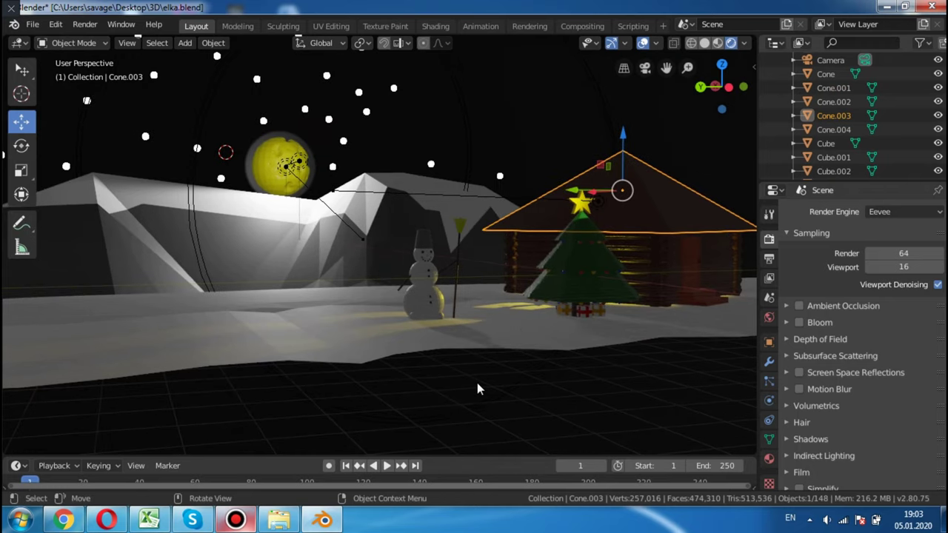
mouse_move(556, 315)
middle_mouse_down()
mouse_move(523, 338)
mouse_move(455, 349)
middle_mouse_up()
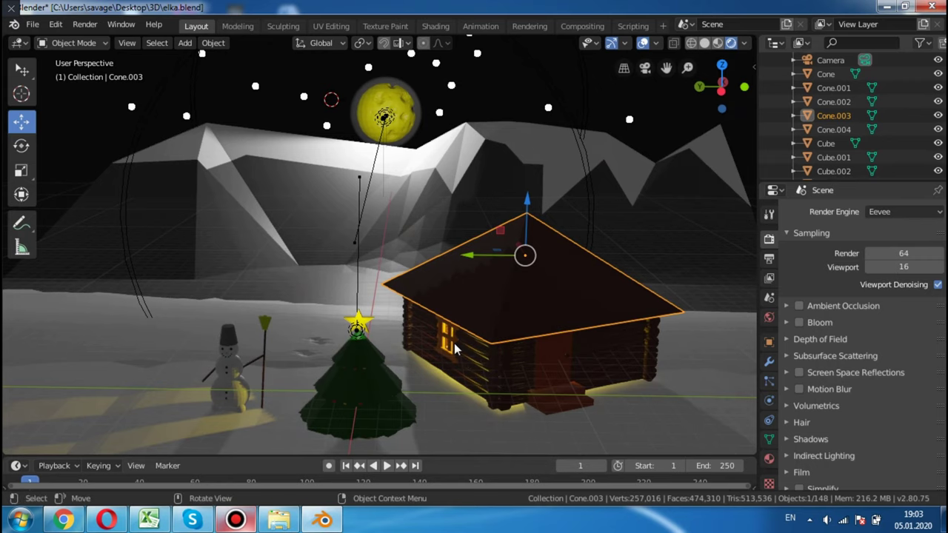
key("KP_0")
scroll(517, 386, "up", 2)
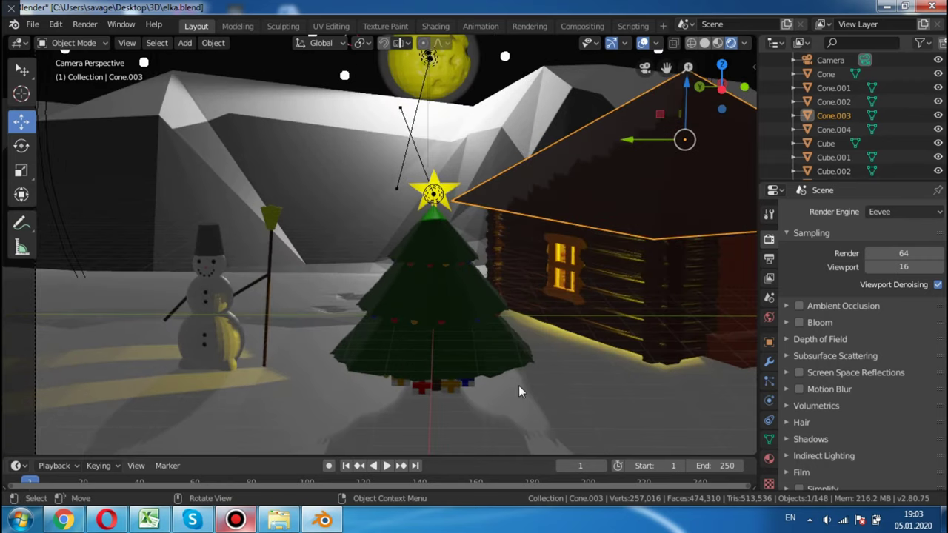
scroll(518, 385, "down", 2)
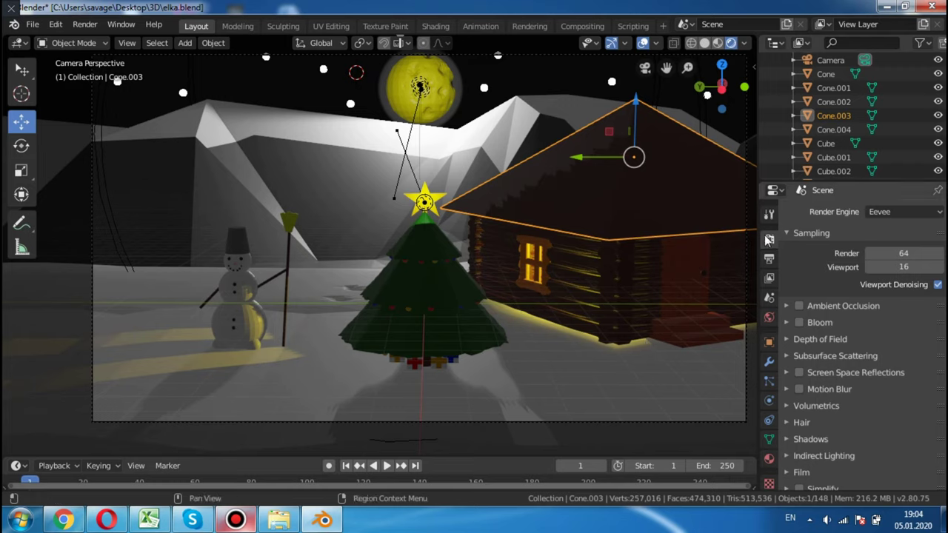
left_click(883, 216)
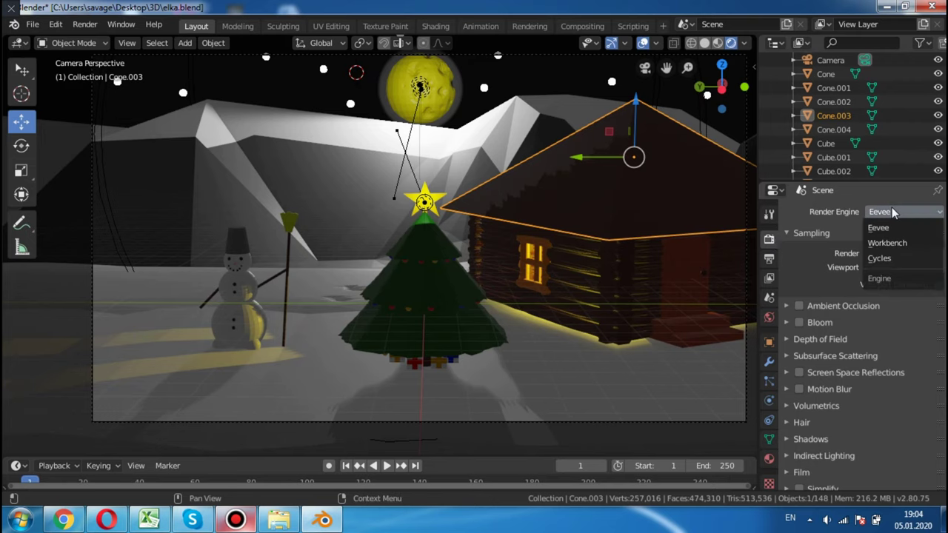
left_click(884, 259)
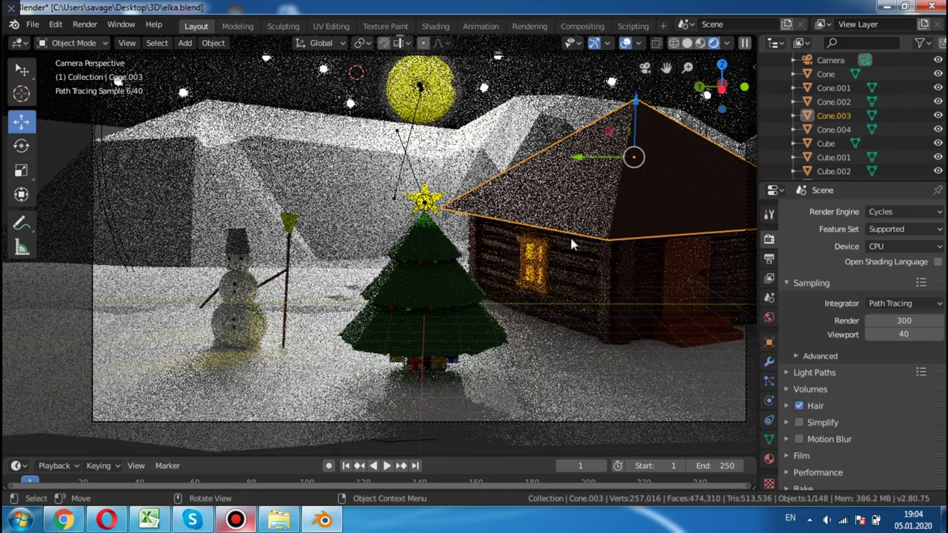
left_click(848, 119)
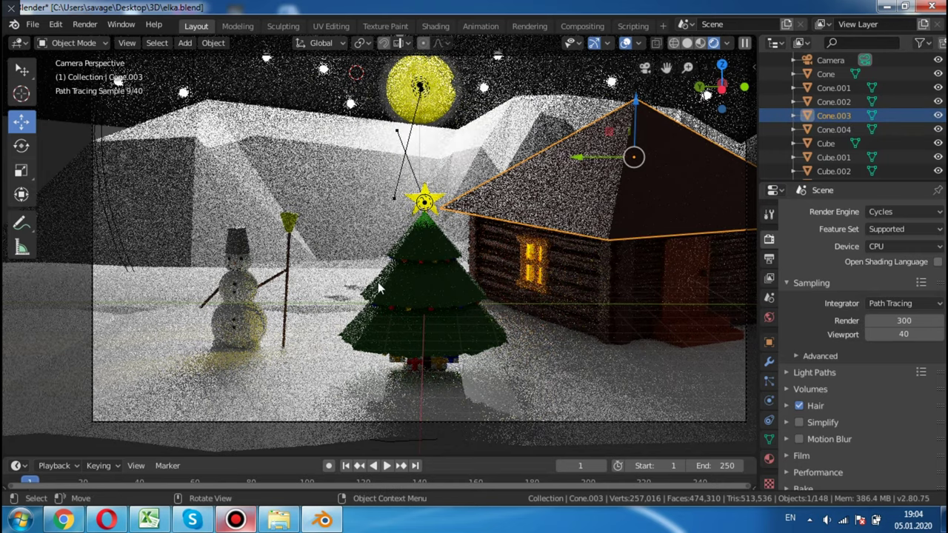
left_click(875, 212)
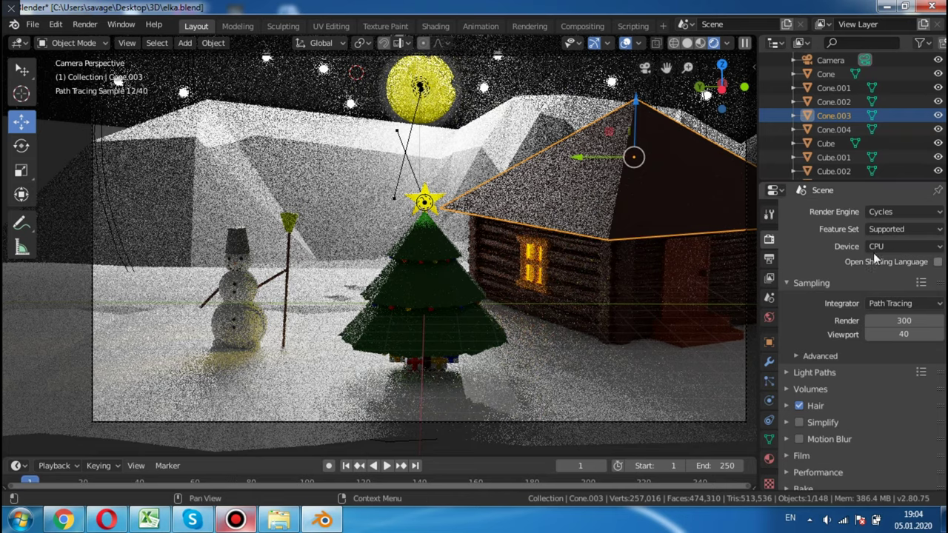
left_click(878, 216)
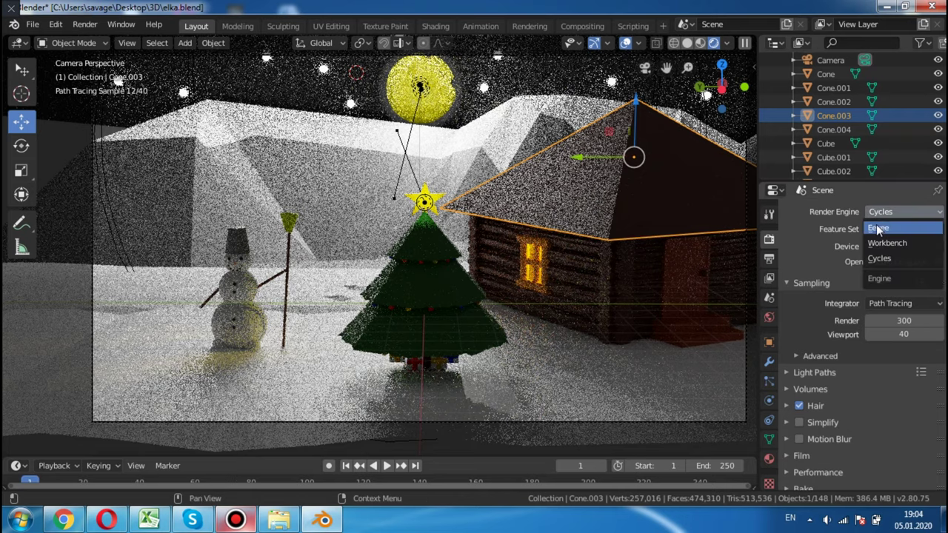
left_click(876, 232)
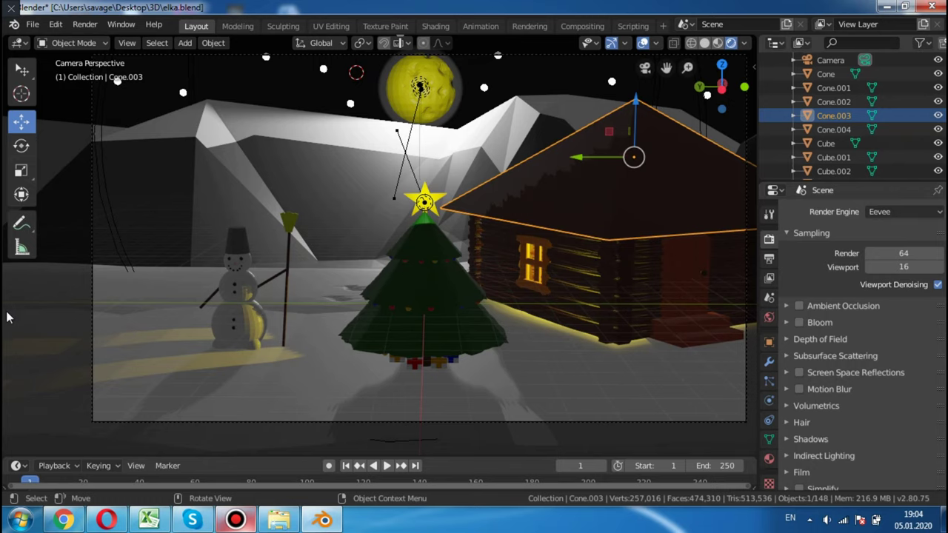
Leave camera view, deselect the cabin, and orbit to a front view of moon and cabin
key("KP_0")
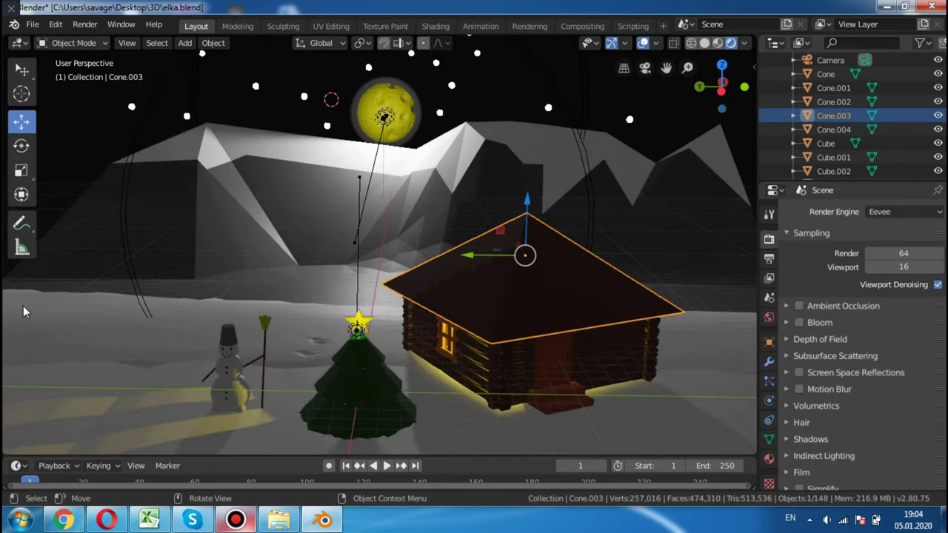
middle_click_drag(147, 148, 448, 212)
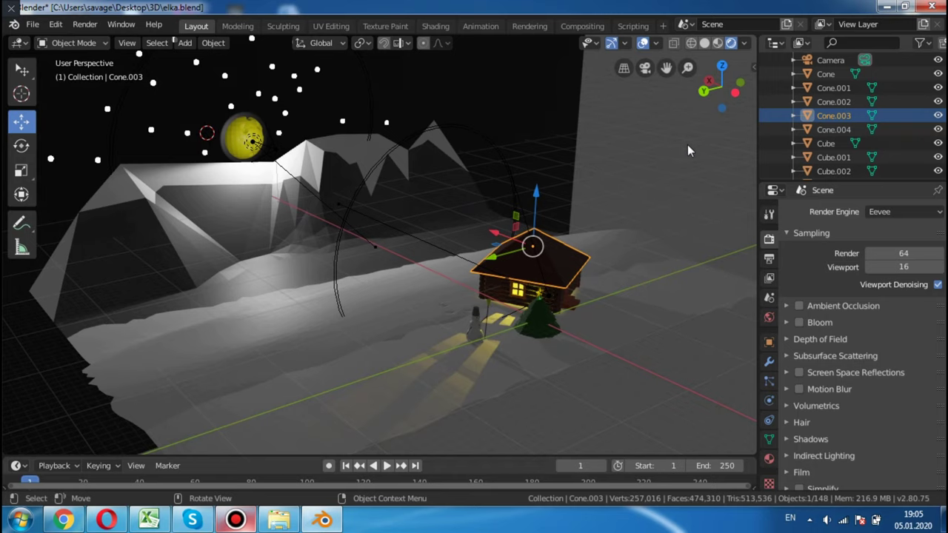
mouse_move(633, 146)
middle_mouse_down()
mouse_move(648, 125)
mouse_move(63, 113)
mouse_move(715, 137)
middle_mouse_up()
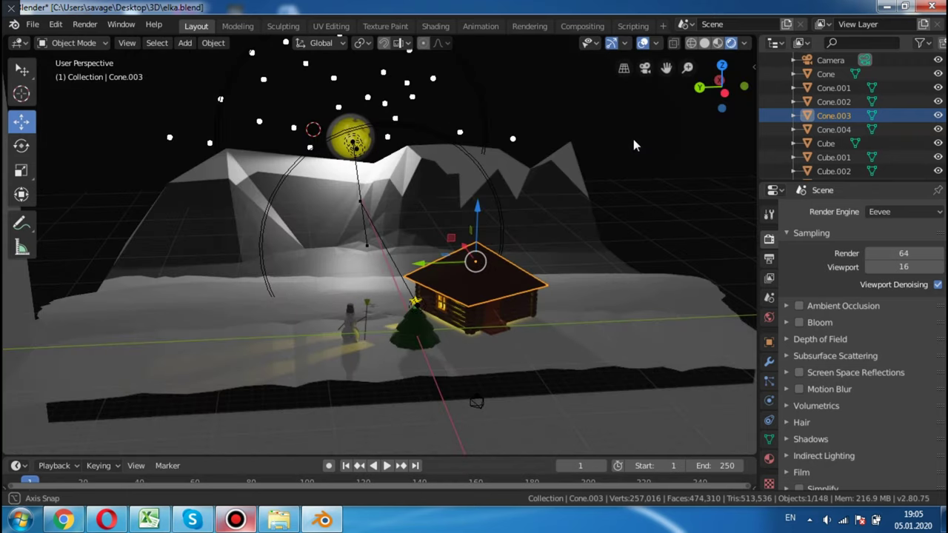
middle_click_drag(715, 137, 631, 135)
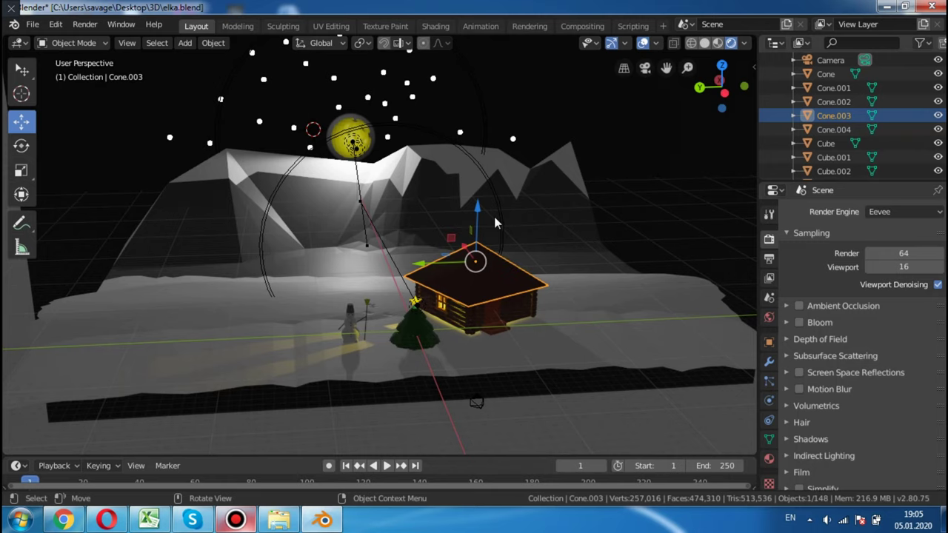
middle_click_drag(495, 222, 506, 207)
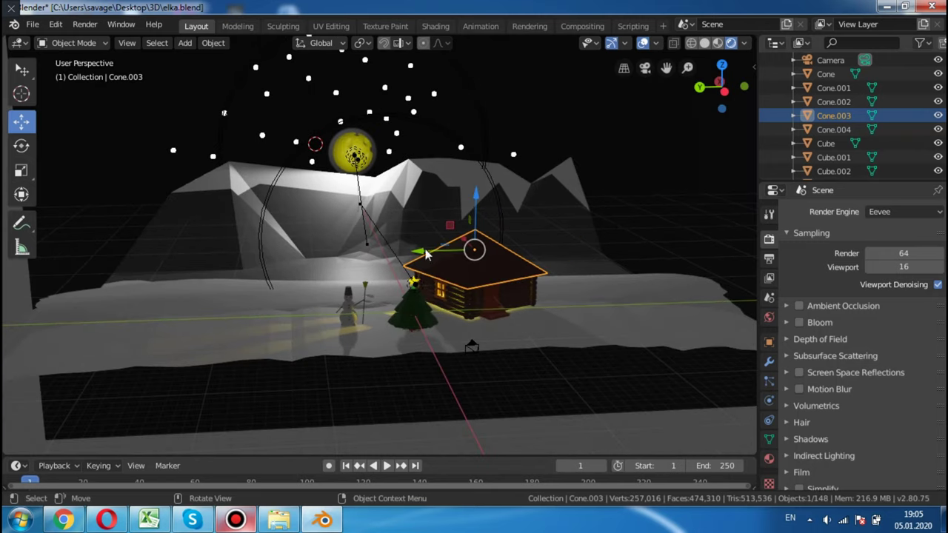
middle_click_drag(516, 215, 430, 208)
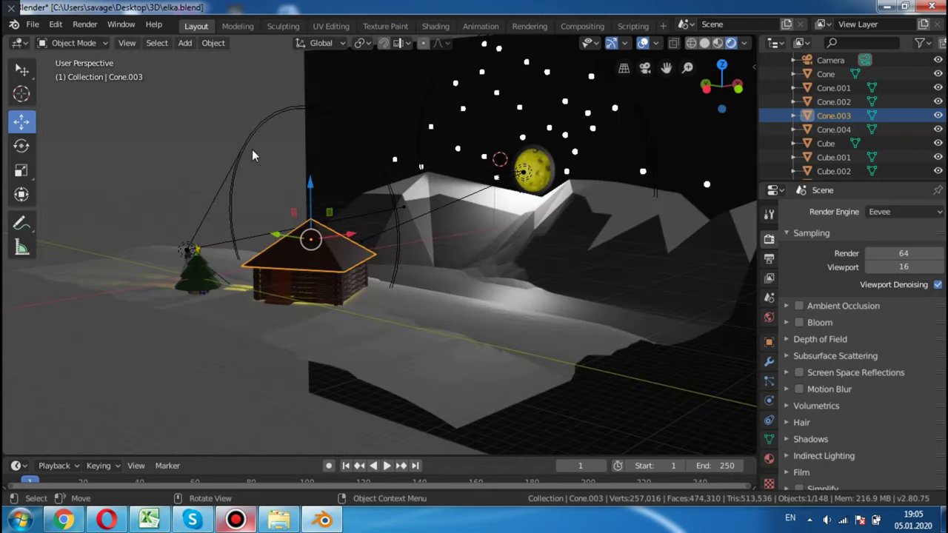
left_click(284, 144)
mouse_move(283, 144)
middle_mouse_down()
mouse_move(378, 157)
mouse_move(393, 144)
middle_mouse_up()
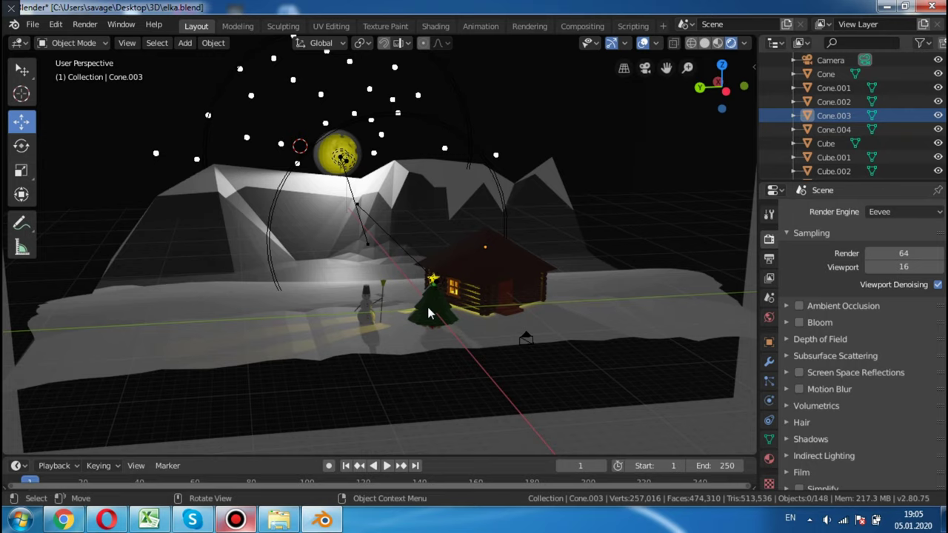
Orbit around the cabin and tree from several angles toward the backdrop wall
middle_click_drag(505, 273, 527, 292)
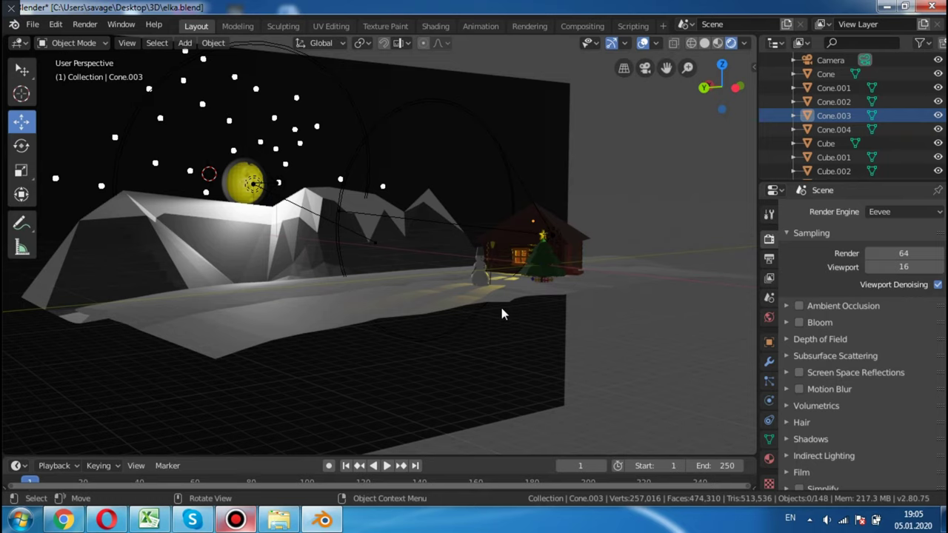
mouse_move(701, 314)
middle_mouse_down()
mouse_move(669, 331)
mouse_move(704, 332)
middle_mouse_up()
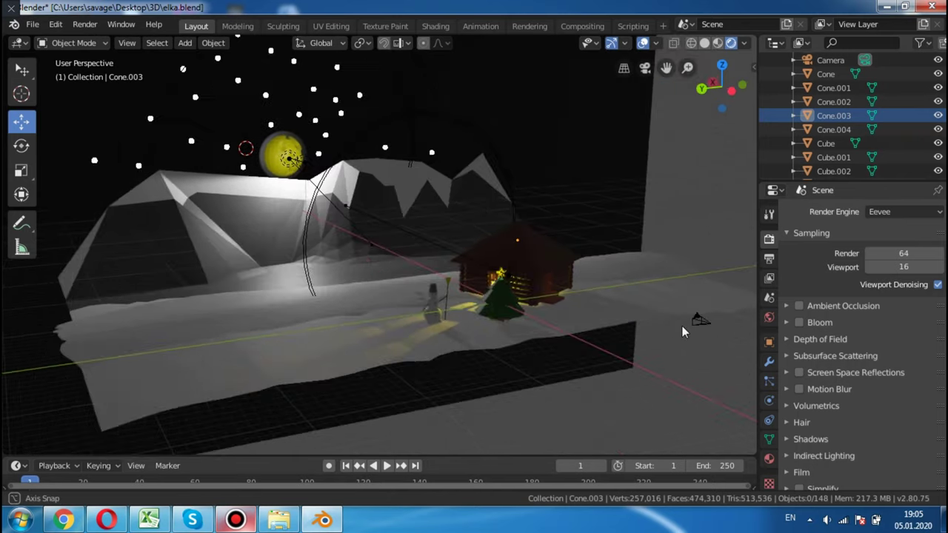
mouse_move(476, 332)
middle_mouse_down()
mouse_move(596, 323)
mouse_move(439, 237)
middle_mouse_up()
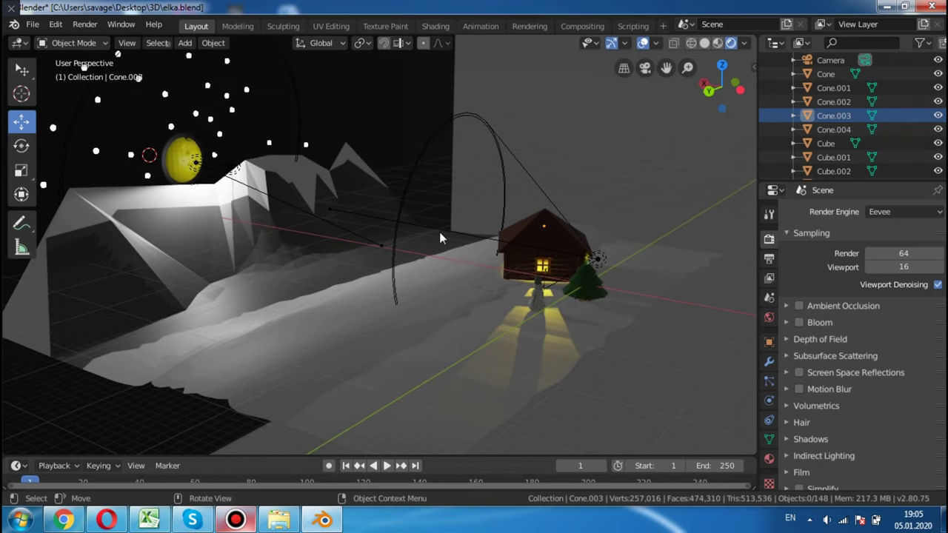
mouse_move(613, 310)
middle_mouse_down()
mouse_move(518, 302)
mouse_move(527, 309)
middle_mouse_up()
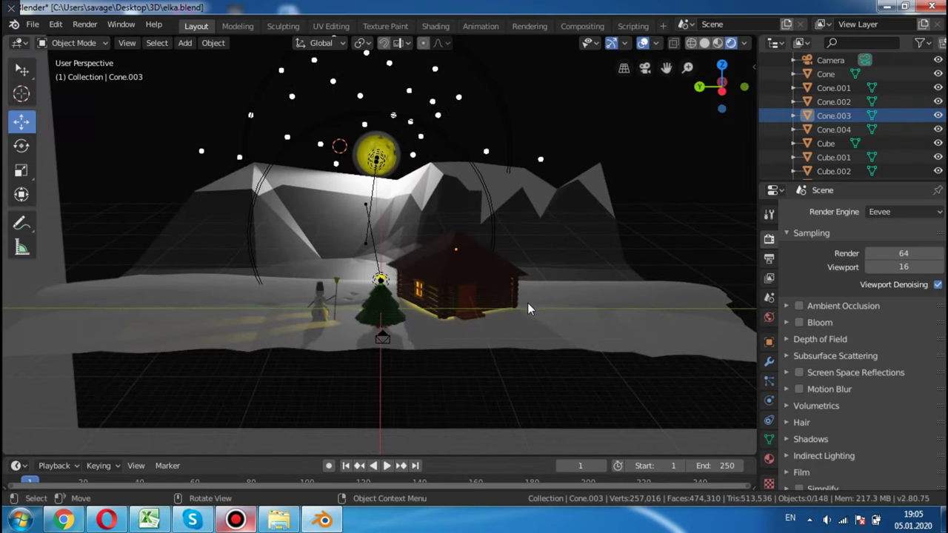
mouse_move(611, 380)
middle_mouse_down()
mouse_move(482, 152)
mouse_move(585, 210)
mouse_move(676, 195)
middle_mouse_up()
mouse_move(288, 242)
middle_mouse_down()
mouse_move(454, 201)
mouse_move(531, 220)
mouse_move(516, 237)
mouse_move(497, 232)
middle_mouse_up()
mouse_move(552, 296)
middle_mouse_down()
mouse_move(727, 319)
mouse_move(741, 306)
mouse_move(287, 330)
middle_mouse_up()
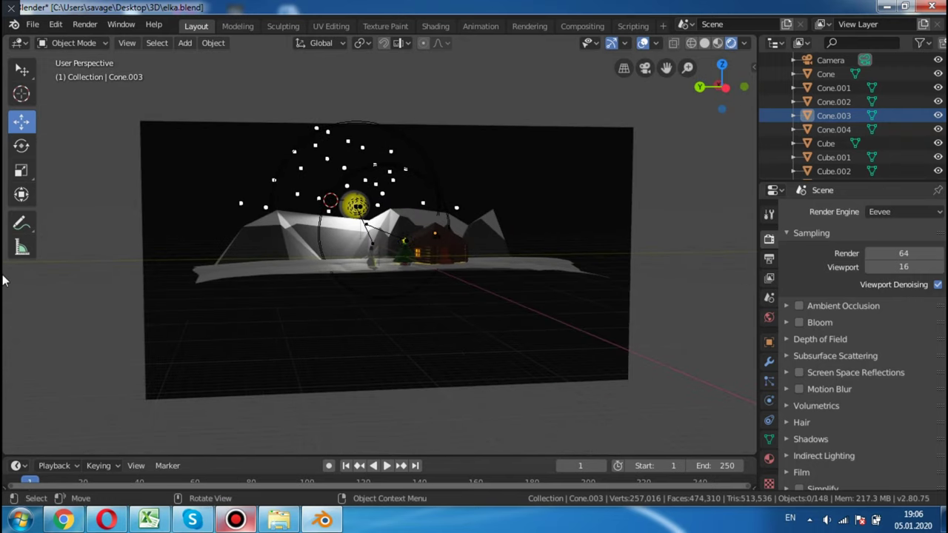
Check the camera view twice, then orbit and pull back to see cabin, hills and moon
key("KP_0")
key("KP_0")
middle_click_drag(260, 105, 437, 155)
mouse_move(519, 159)
middle_mouse_down()
mouse_move(544, 158)
mouse_move(258, 183)
middle_mouse_up()
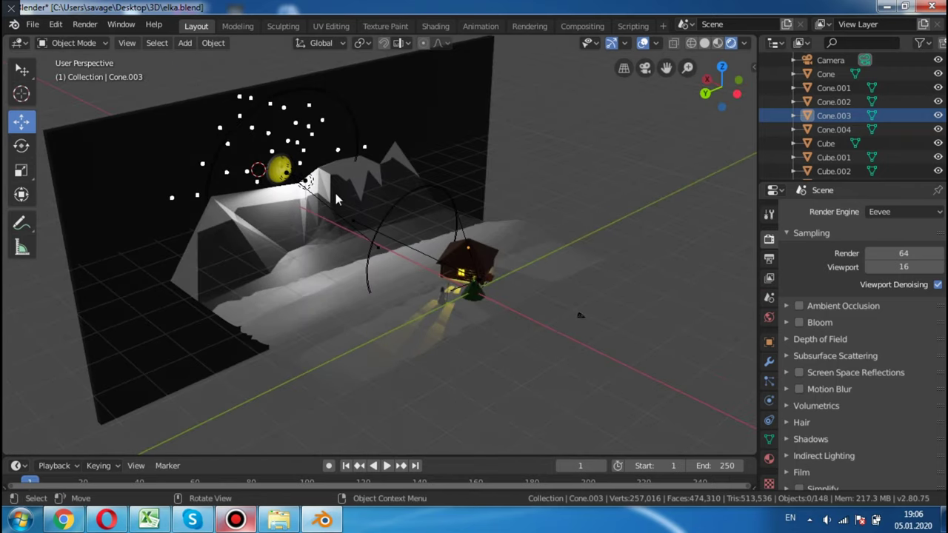
middle_click_drag(336, 199, 316, 194)
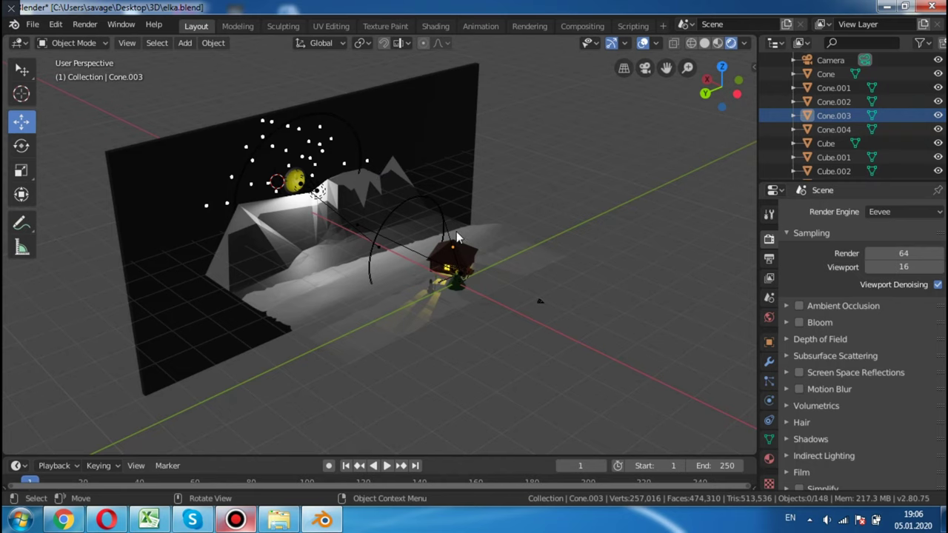
key("KP_0")
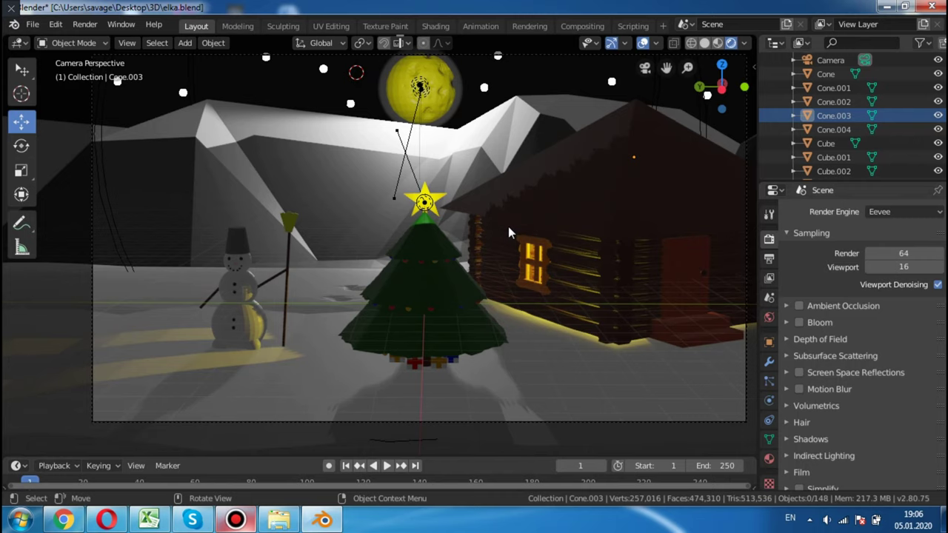
key("KP_0")
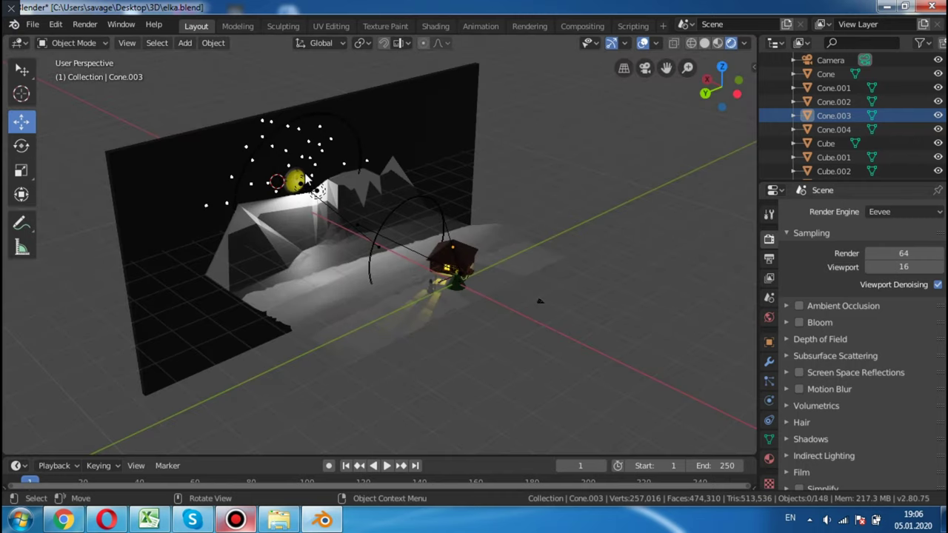
middle_click_drag(373, 174, 575, 135)
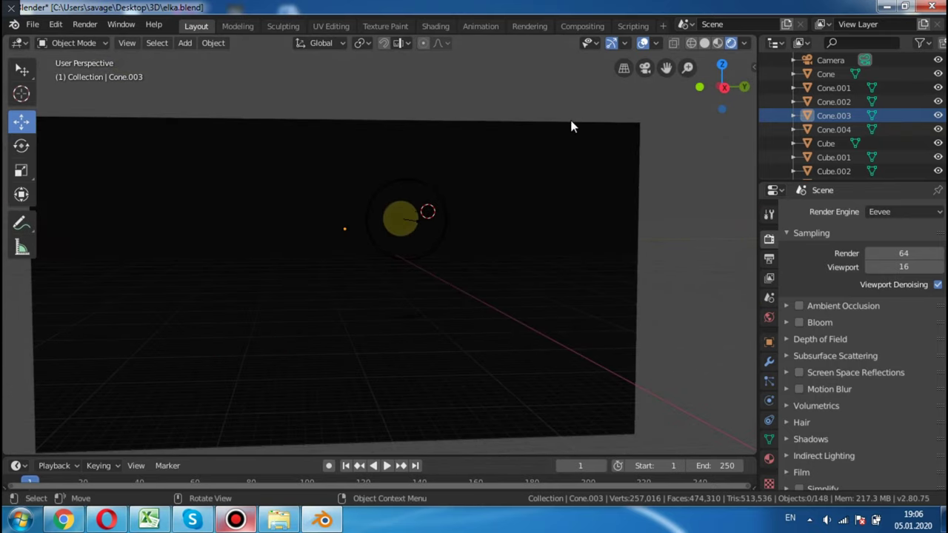
mouse_move(618, 176)
middle_mouse_down()
mouse_move(413, 141)
mouse_move(367, 152)
mouse_move(279, 140)
mouse_move(313, 157)
mouse_move(301, 161)
mouse_move(290, 154)
mouse_move(440, 183)
middle_mouse_up()
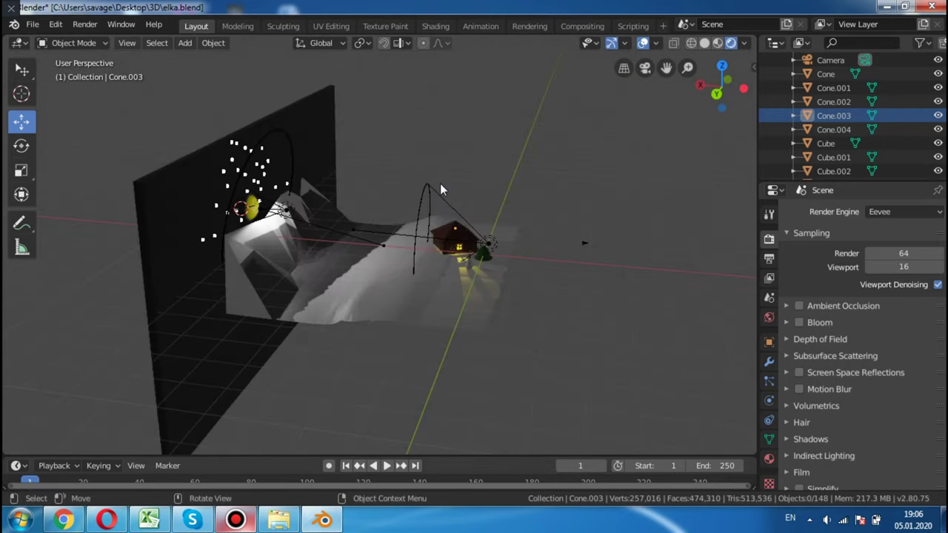
scroll(412, 187, "up", 5)
mouse_move(482, 231)
middle_mouse_down()
mouse_move(450, 232)
mouse_move(414, 215)
middle_mouse_up()
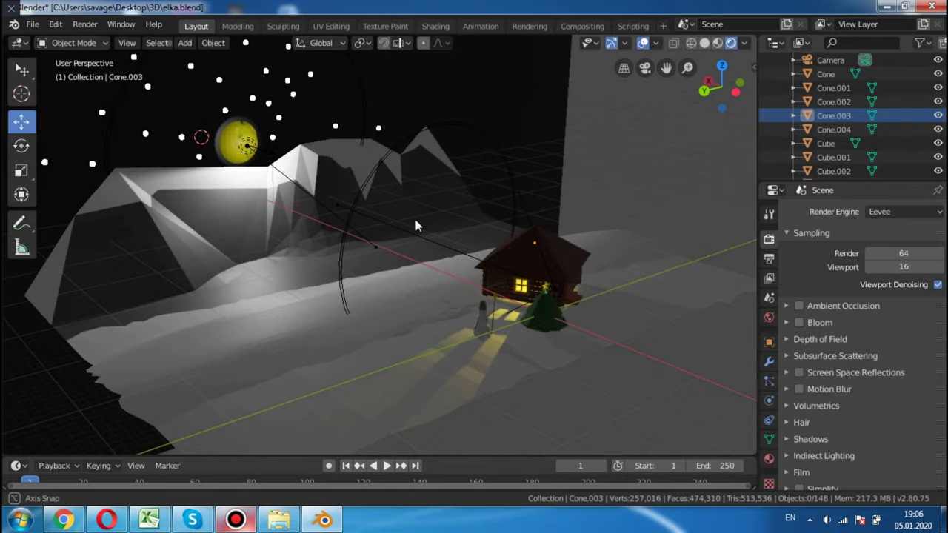
Select star sphere Sphere.039, frame it in the view, and go to the Shading workspace
left_click(268, 108)
left_click(266, 105)
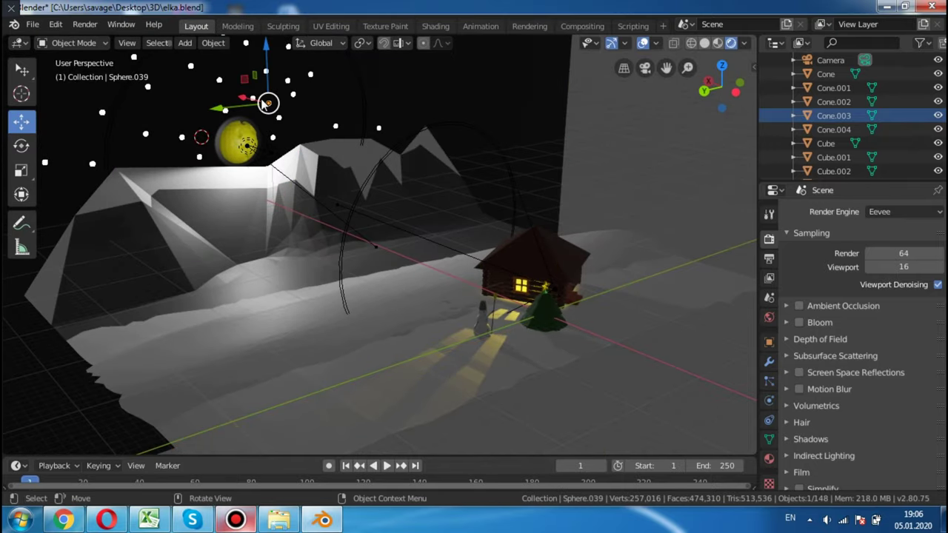
key("KP_Decimal")
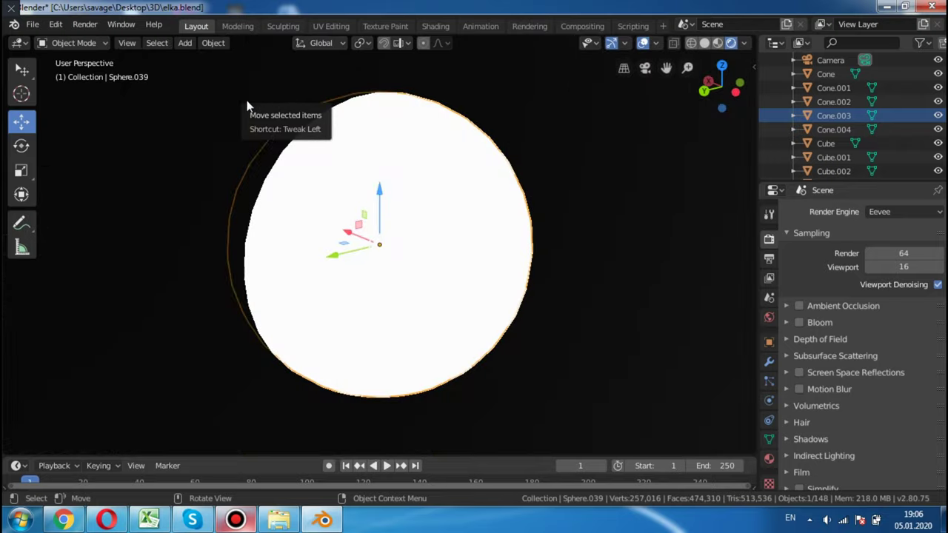
scroll(474, 175, "down", 5)
mouse_move(474, 175)
middle_mouse_down()
mouse_move(525, 157)
mouse_move(565, 163)
mouse_move(436, 169)
mouse_move(438, 162)
mouse_move(274, 149)
mouse_move(288, 146)
mouse_move(268, 139)
mouse_move(259, 148)
mouse_move(387, 152)
middle_mouse_up()
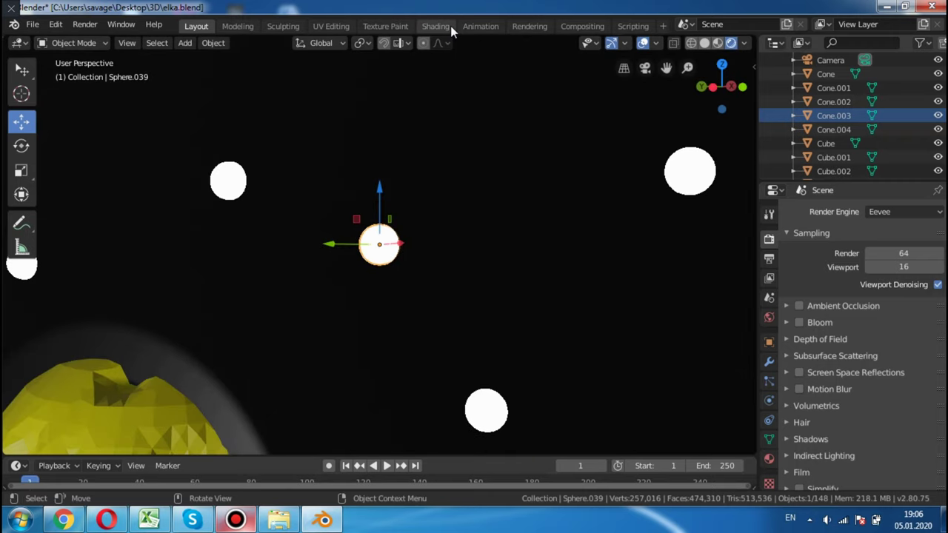
left_click(449, 26)
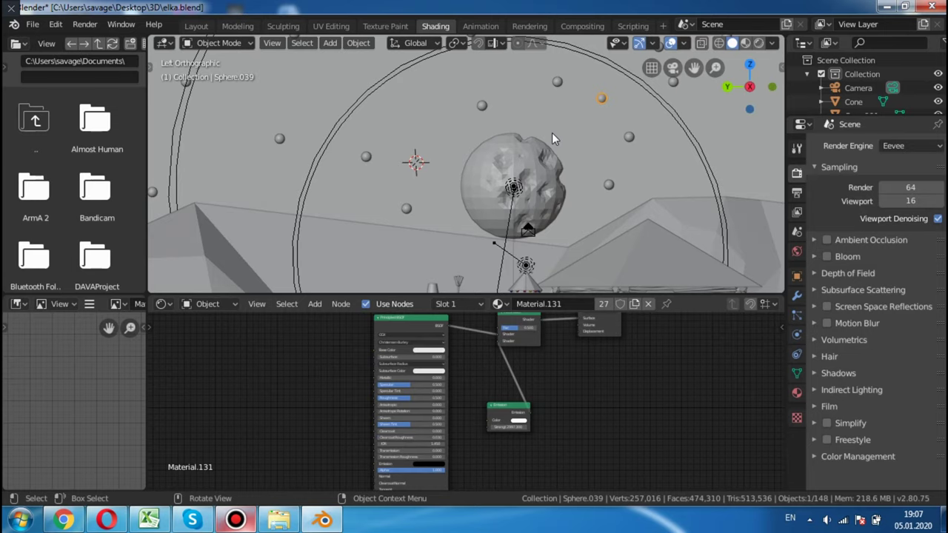
Isolate the star sphere in local view with material preview and centre its shader nodes
left_click(551, 137)
key("KP_Divide")
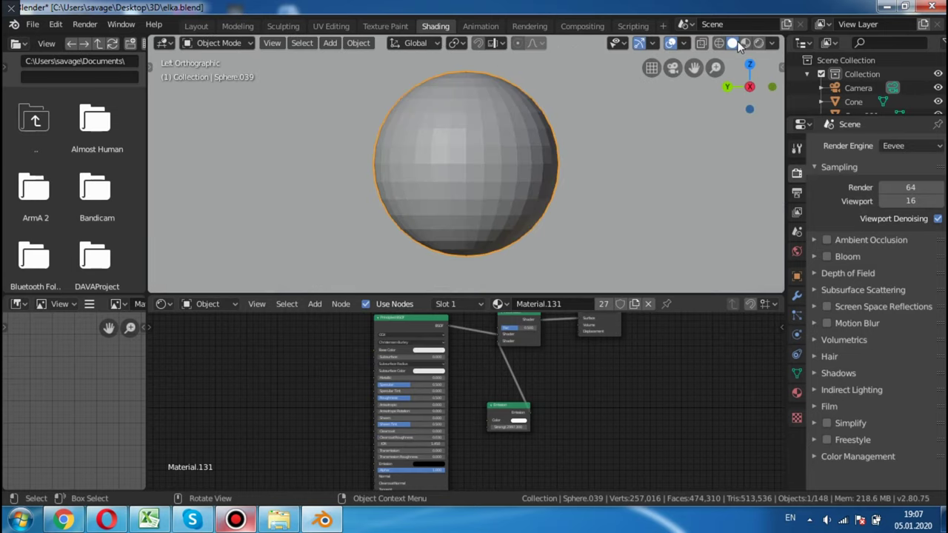
left_click(744, 43)
mouse_move(600, 97)
middle_mouse_down()
mouse_move(491, 127)
mouse_move(442, 127)
mouse_move(530, 116)
mouse_move(531, 139)
middle_mouse_up()
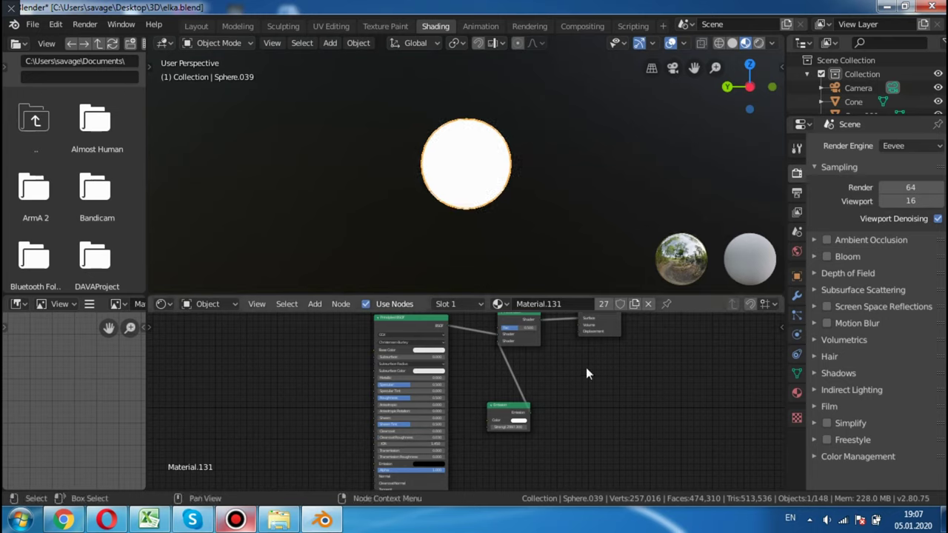
scroll(567, 398, "up", 2)
scroll(566, 399, "up", 2)
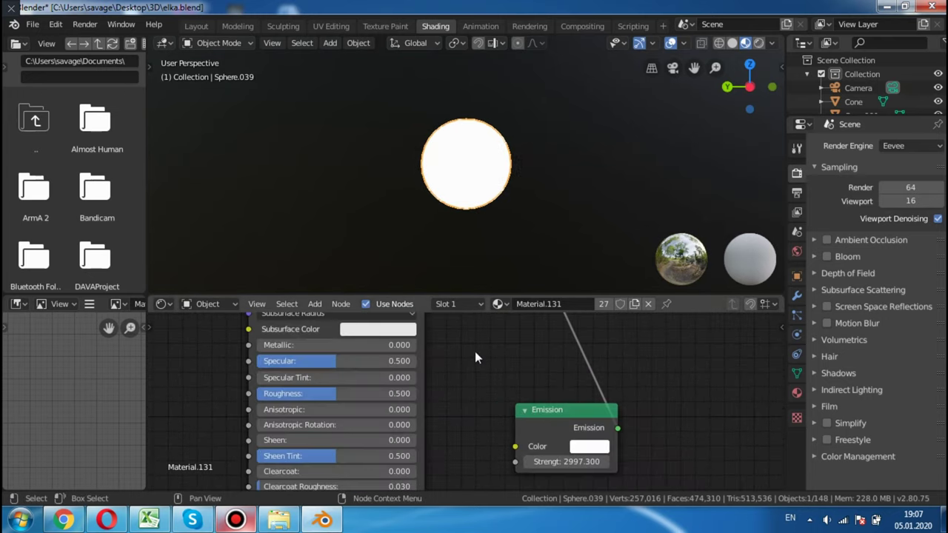
mouse_move(469, 345)
middle_mouse_down()
mouse_move(503, 362)
mouse_move(516, 446)
middle_mouse_up()
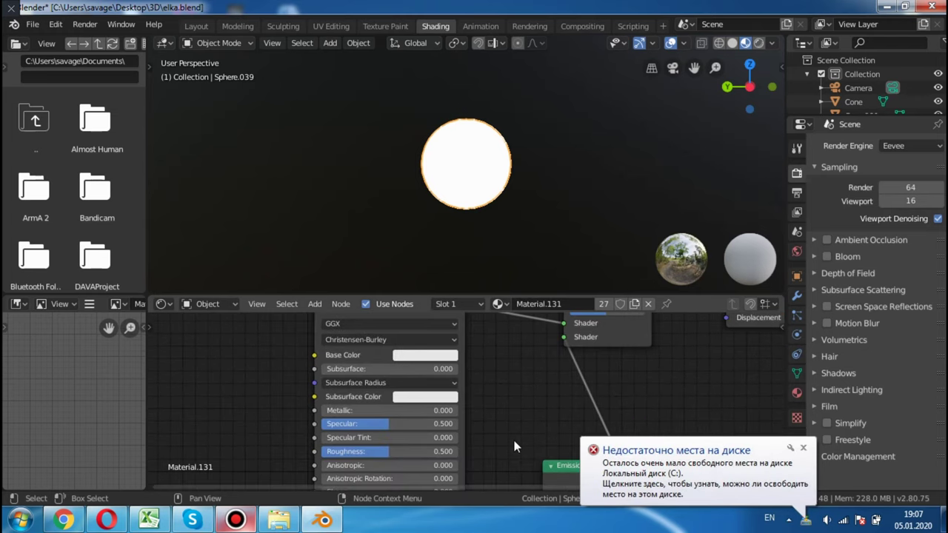
scroll(522, 430, "down", 2)
scroll(527, 411, "down", 1)
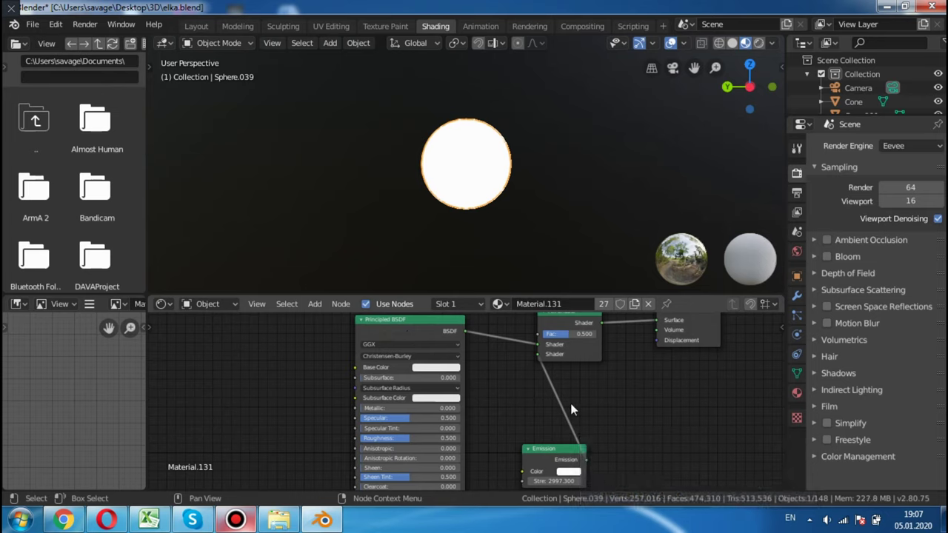
middle_click_drag(632, 382, 611, 405)
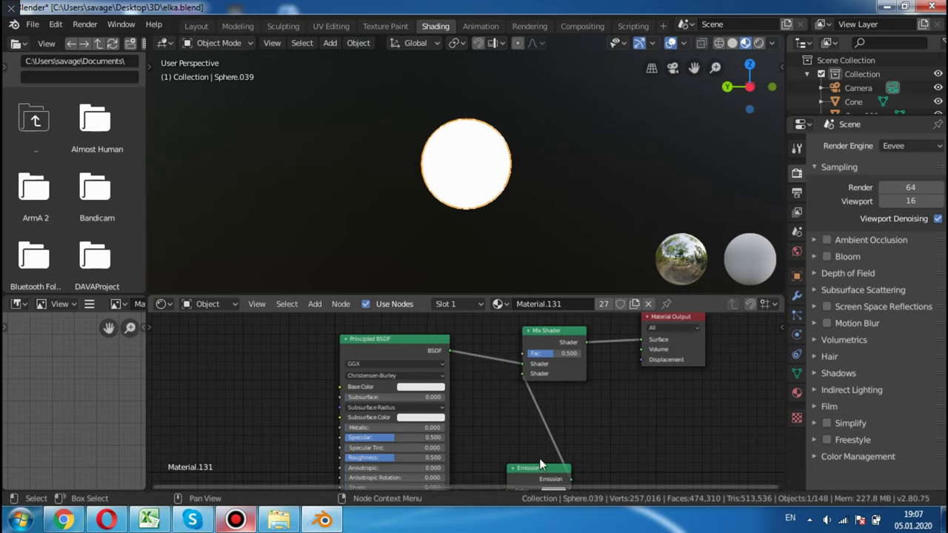
Move the Emission node beneath the Mix Shader, try orange-red, then undo back to white
left_click_drag(540, 469, 528, 406)
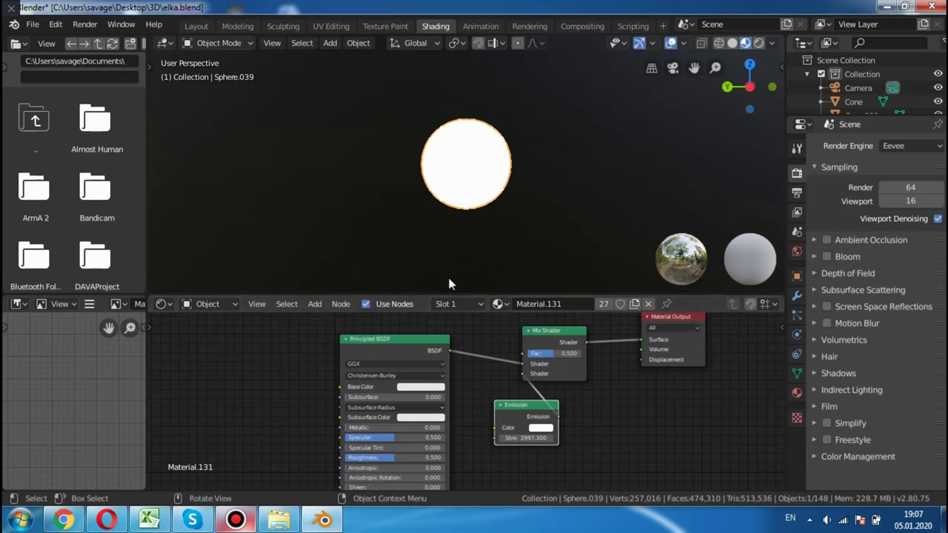
left_click(545, 430)
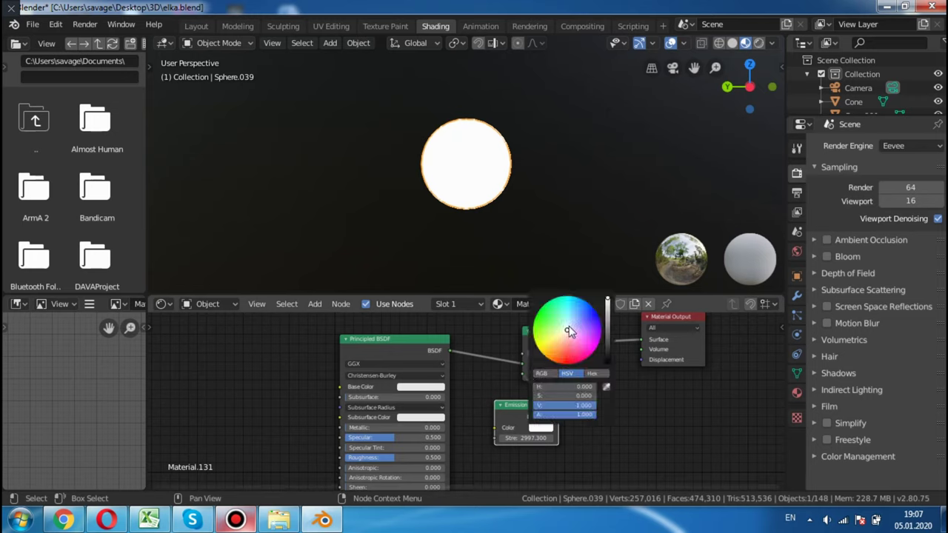
left_click_drag(567, 348, 559, 362)
key("ctrl+z")
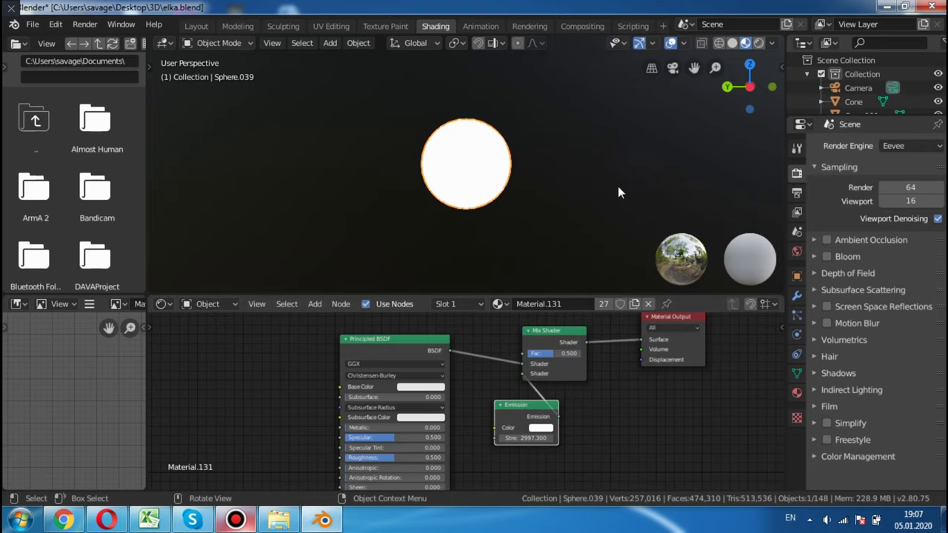
mouse_move(588, 185)
middle_mouse_down()
mouse_move(517, 184)
mouse_move(608, 182)
mouse_move(531, 199)
mouse_move(425, 191)
mouse_move(459, 200)
mouse_move(481, 222)
middle_mouse_up()
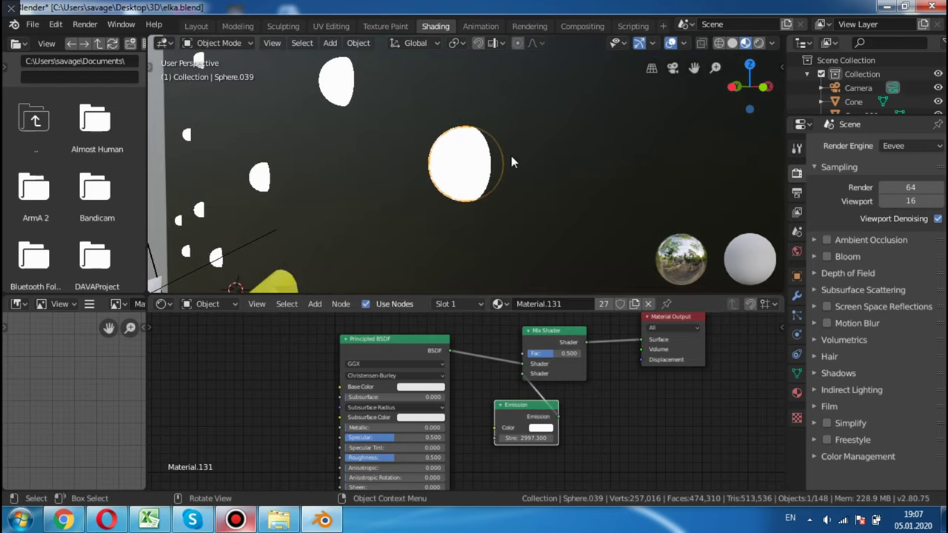
Zoom and orbit out from the star to see the other stars and the yellow moon
scroll(534, 153, "up", 2)
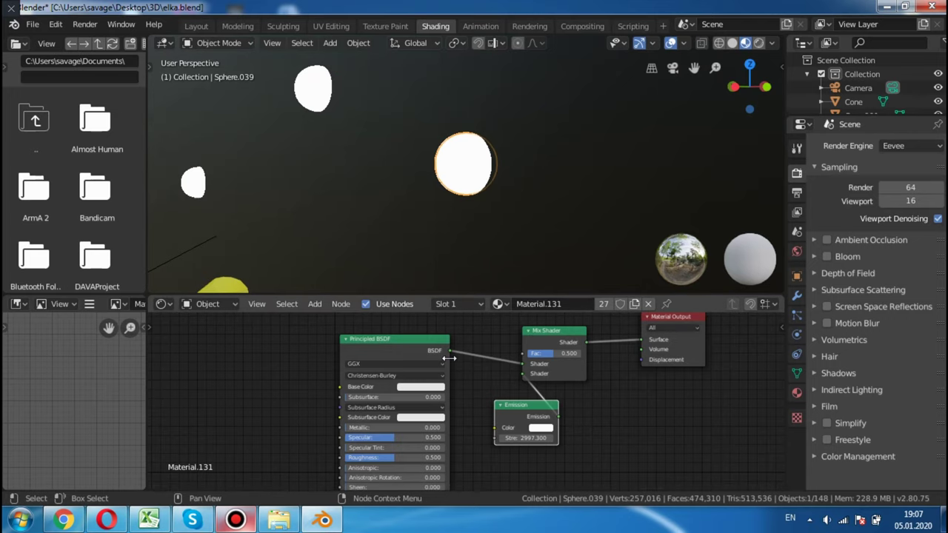
mouse_move(618, 123)
middle_mouse_down()
mouse_move(583, 157)
mouse_move(629, 143)
mouse_move(640, 117)
middle_mouse_up()
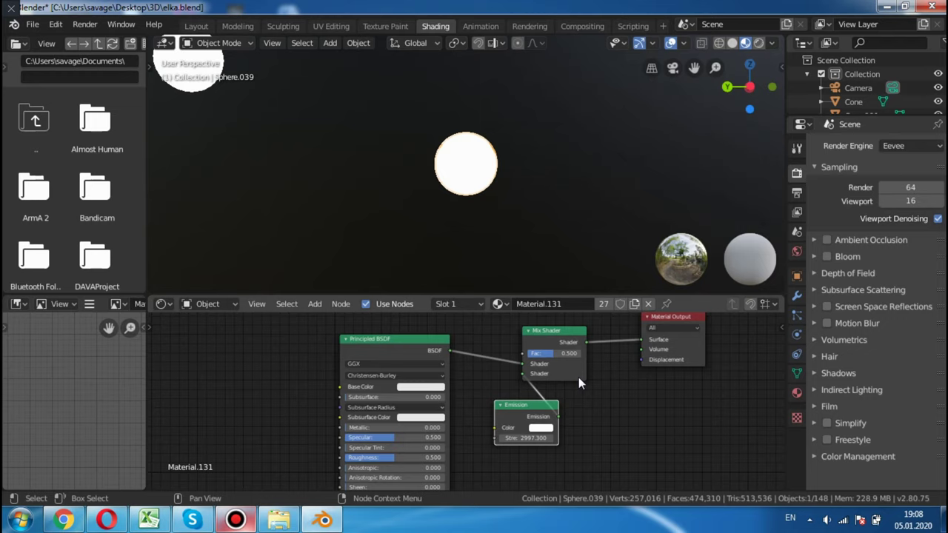
scroll(557, 160, "down", 3)
mouse_move(558, 161)
middle_mouse_down()
mouse_move(438, 164)
mouse_move(502, 181)
middle_mouse_up()
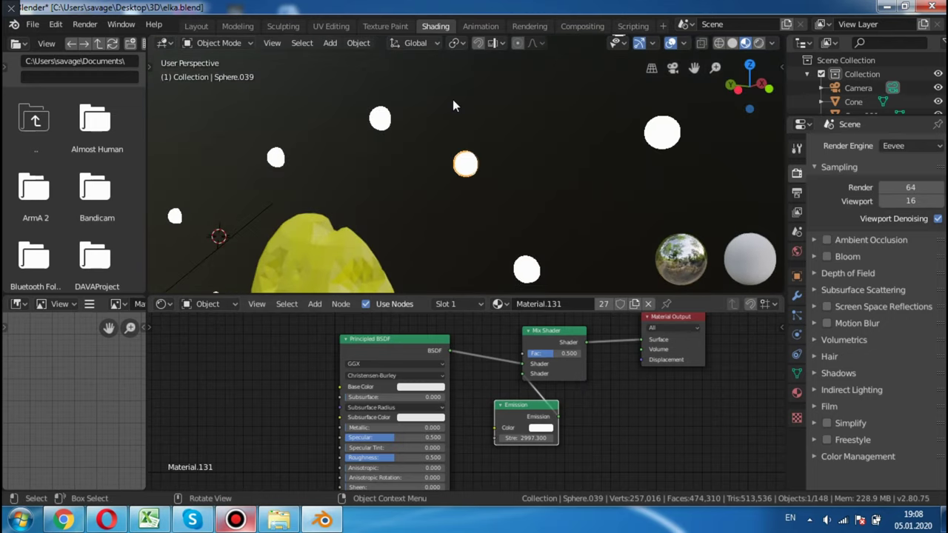
scroll(516, 169, "down", 3)
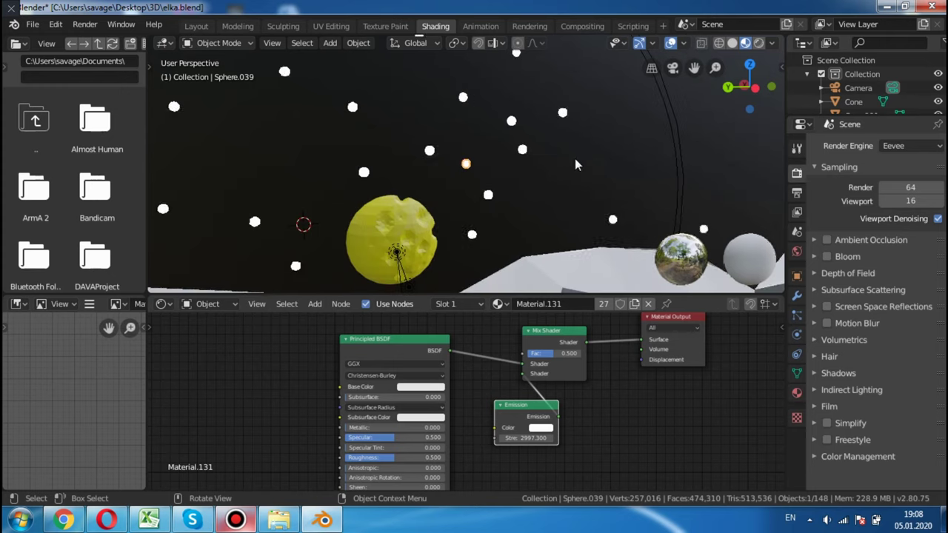
scroll(575, 158, "down", 3)
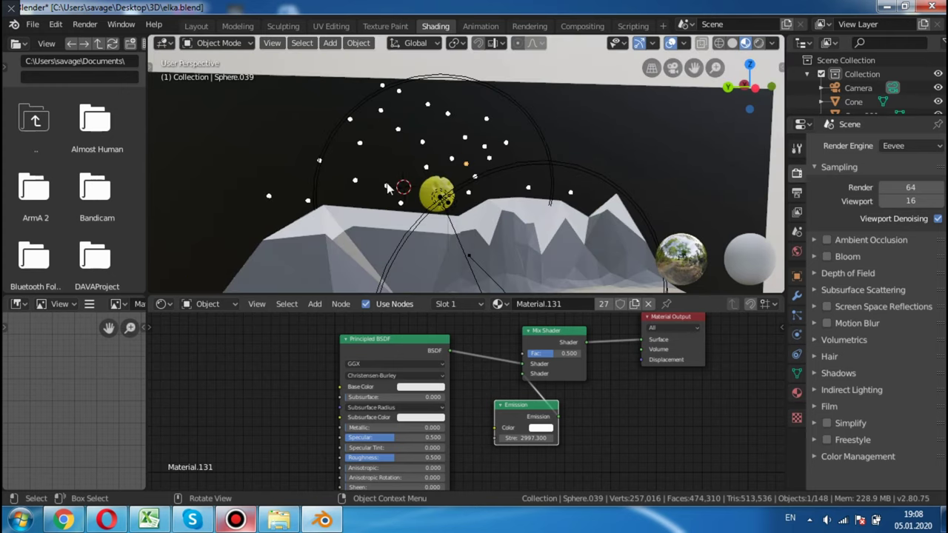
left_click(426, 194)
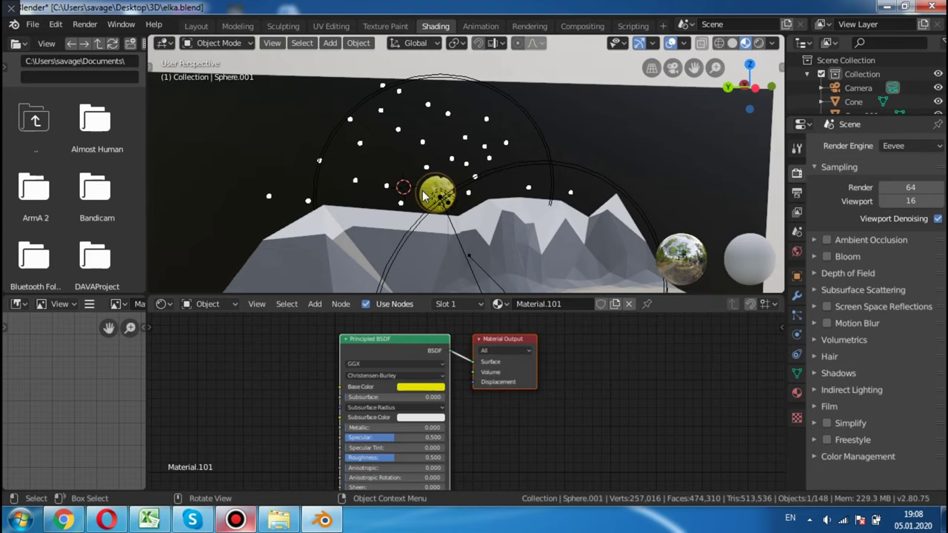
scroll(430, 195, "up", 4)
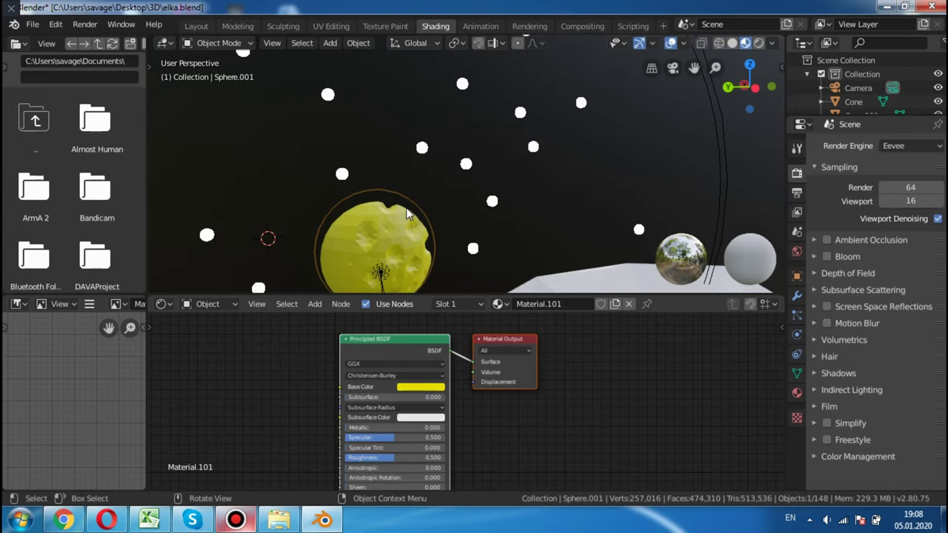
key("KP_Decimal")
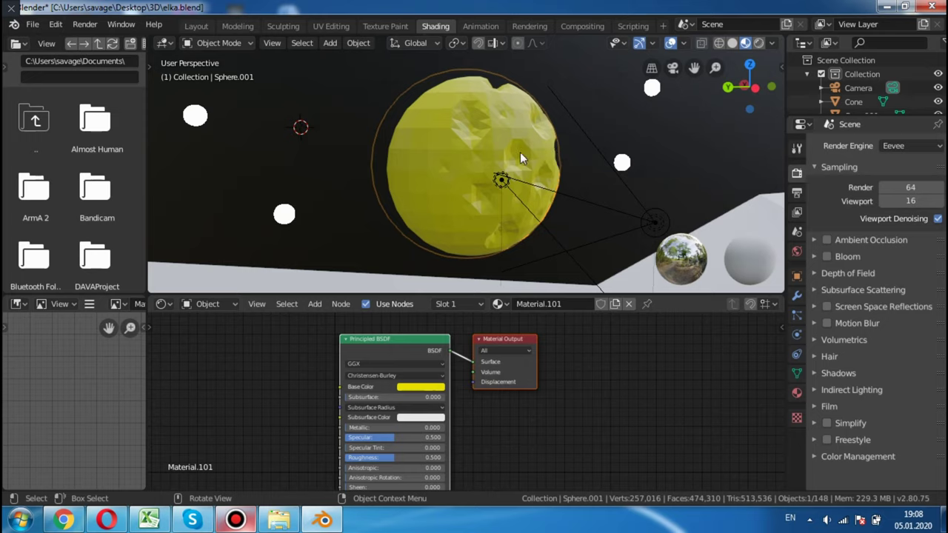
mouse_move(563, 146)
middle_mouse_down()
mouse_move(513, 137)
mouse_move(443, 142)
mouse_move(505, 140)
mouse_move(476, 154)
mouse_move(325, 146)
mouse_move(434, 173)
middle_mouse_up()
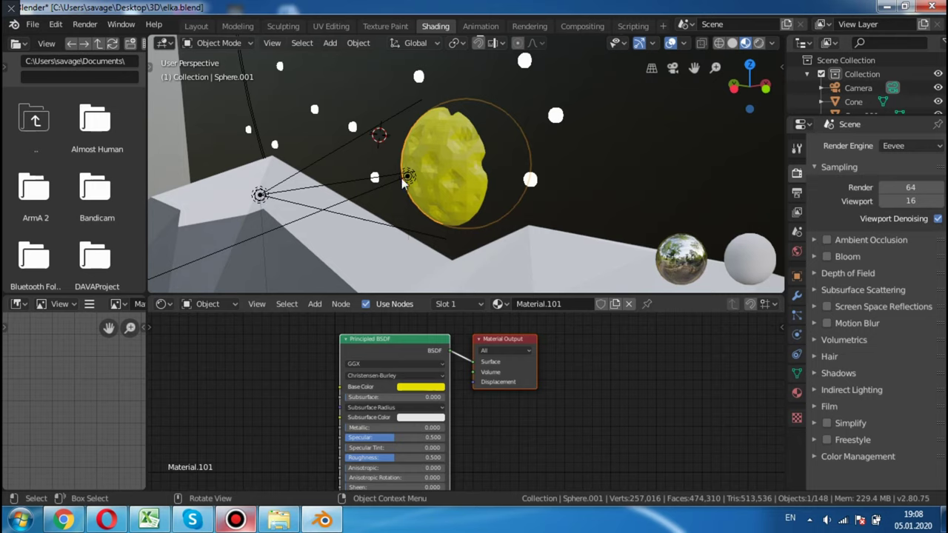
scroll(332, 181, "down", 8)
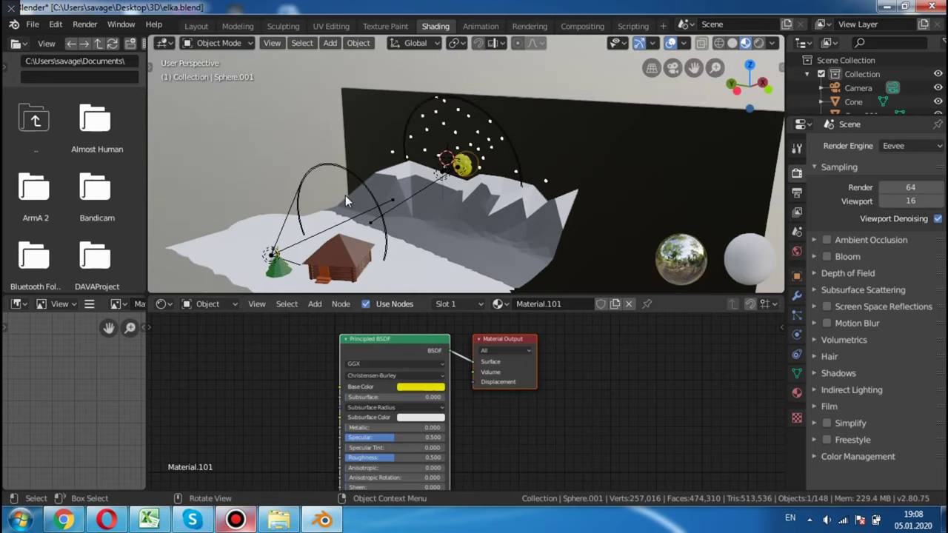
middle_click_drag(345, 196, 385, 225)
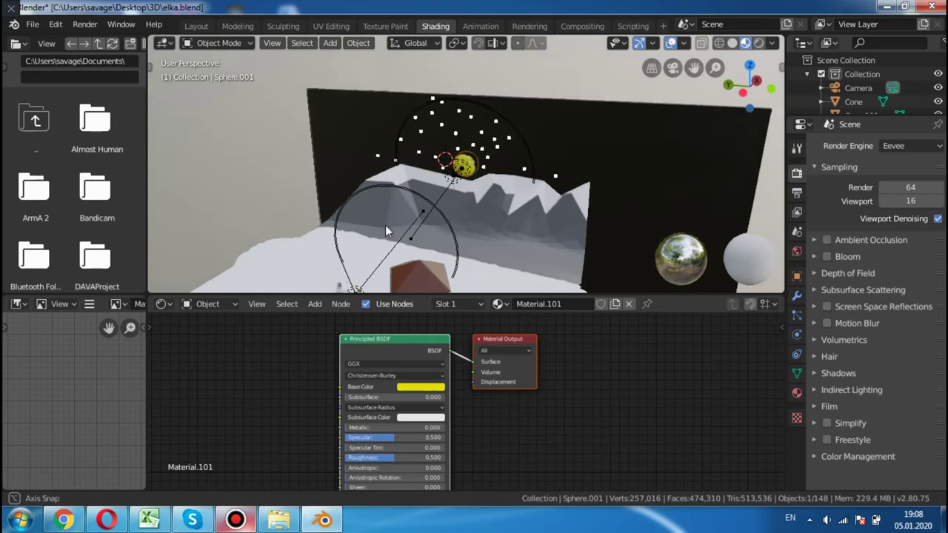
Switch to Rendered shading, frame the yellow moon sphere, and orbit around it
left_click(761, 45)
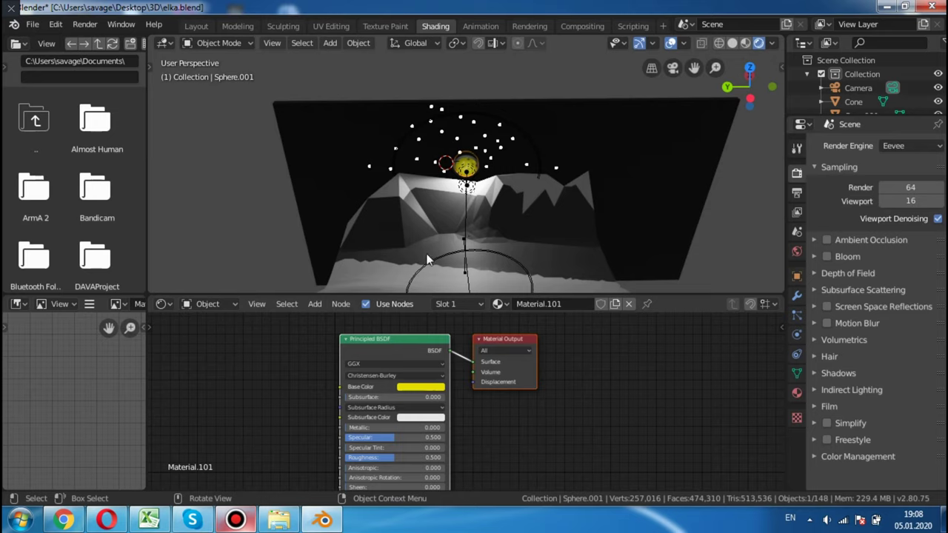
middle_click_drag(470, 259, 566, 204)
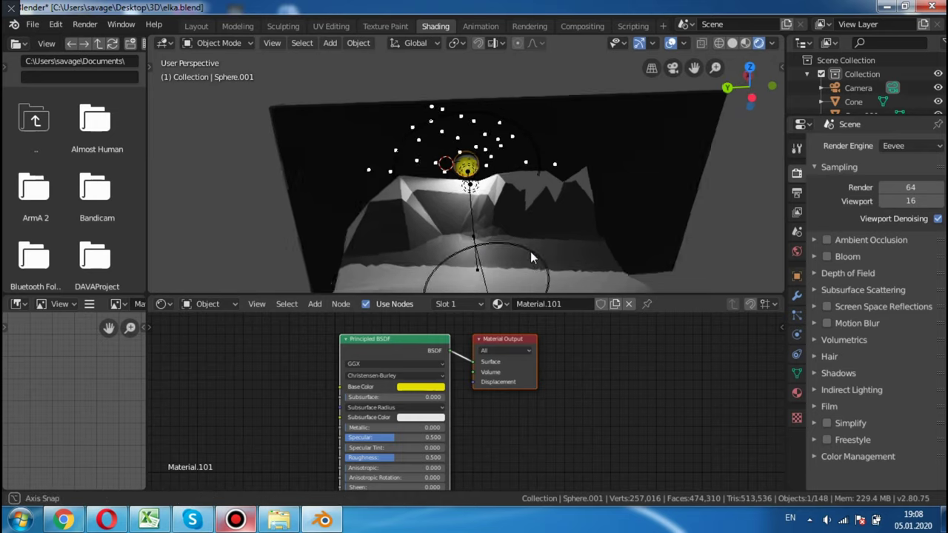
mouse_move(652, 218)
middle_mouse_down()
mouse_move(568, 207)
mouse_move(617, 206)
mouse_move(473, 252)
middle_mouse_up()
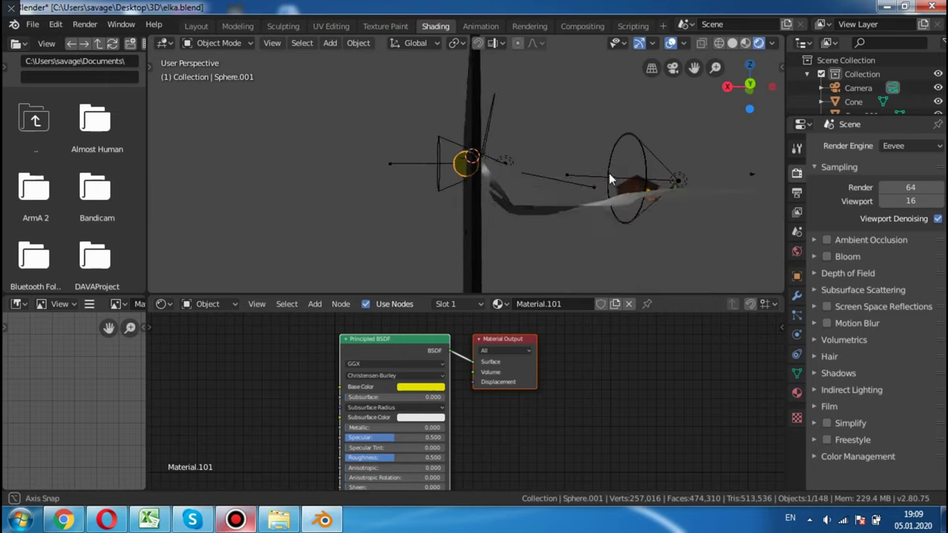
key("KP_Decimal")
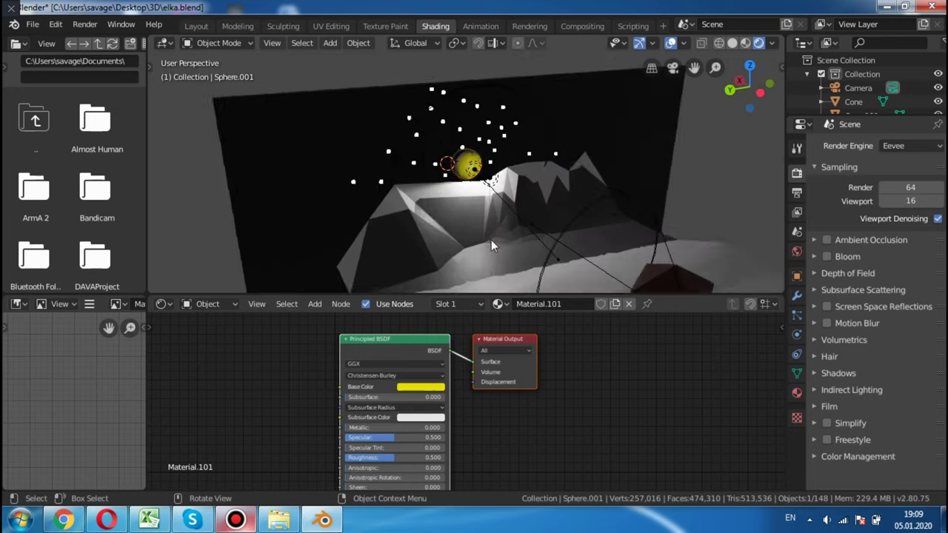
mouse_move(513, 145)
middle_mouse_down()
mouse_move(493, 150)
mouse_move(445, 129)
mouse_move(491, 197)
middle_mouse_up()
scroll(493, 150, "up", 3)
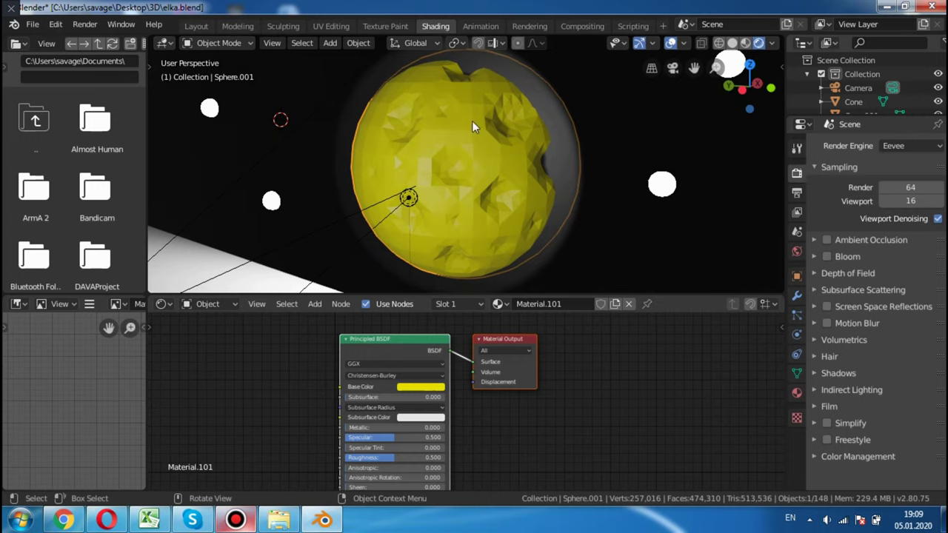
mouse_move(457, 117)
middle_mouse_down()
mouse_move(512, 91)
mouse_move(574, 81)
mouse_move(433, 128)
middle_mouse_up()
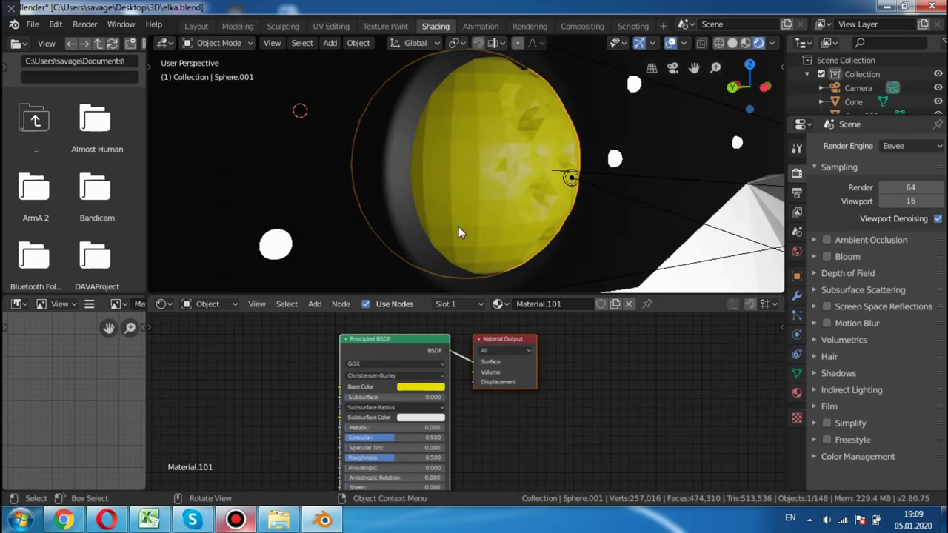
mouse_move(518, 227)
middle_mouse_down()
mouse_move(484, 222)
mouse_move(453, 189)
mouse_move(493, 212)
mouse_move(476, 218)
middle_mouse_up()
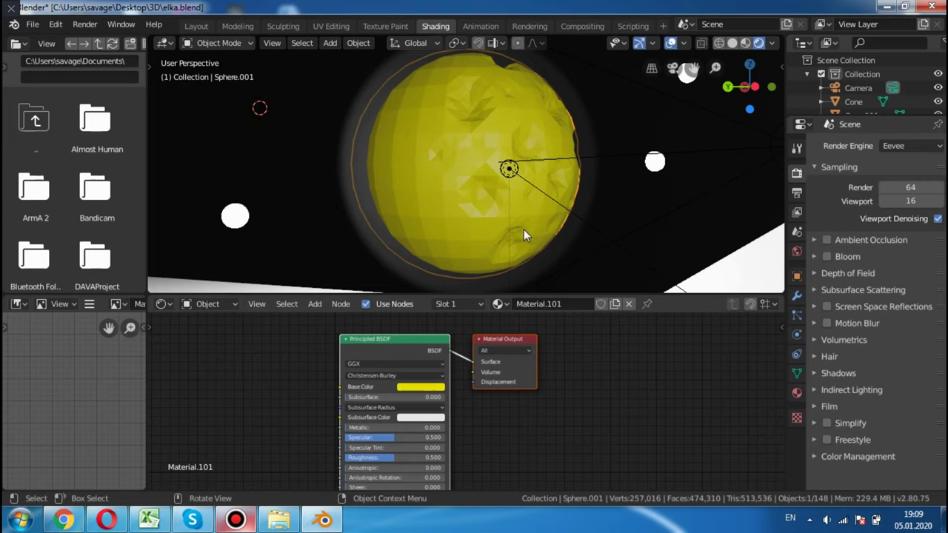
Zoom out to the cabin, tree and snowman, and select the snowy terrain plane
scroll(539, 148, "down", 5)
scroll(542, 160, "down", 4)
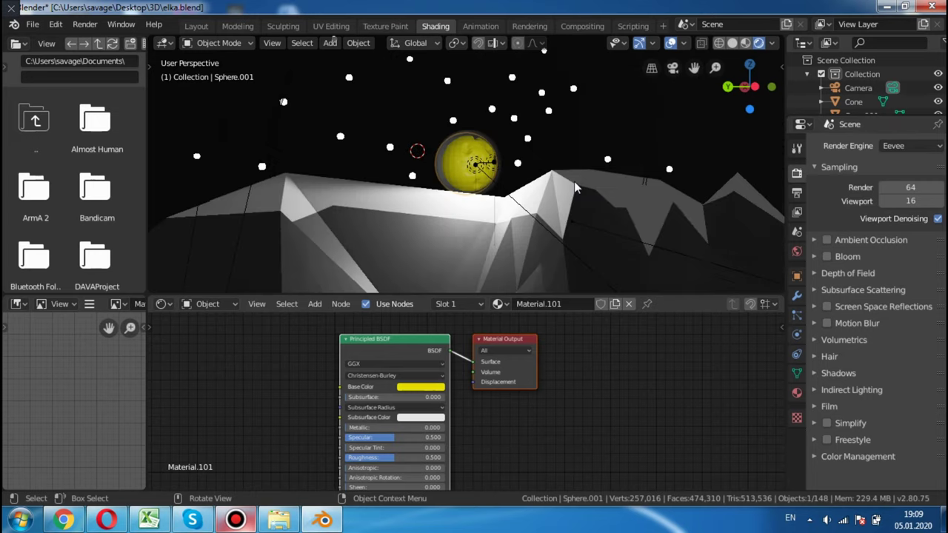
middle_click_drag(585, 176, 416, 179)
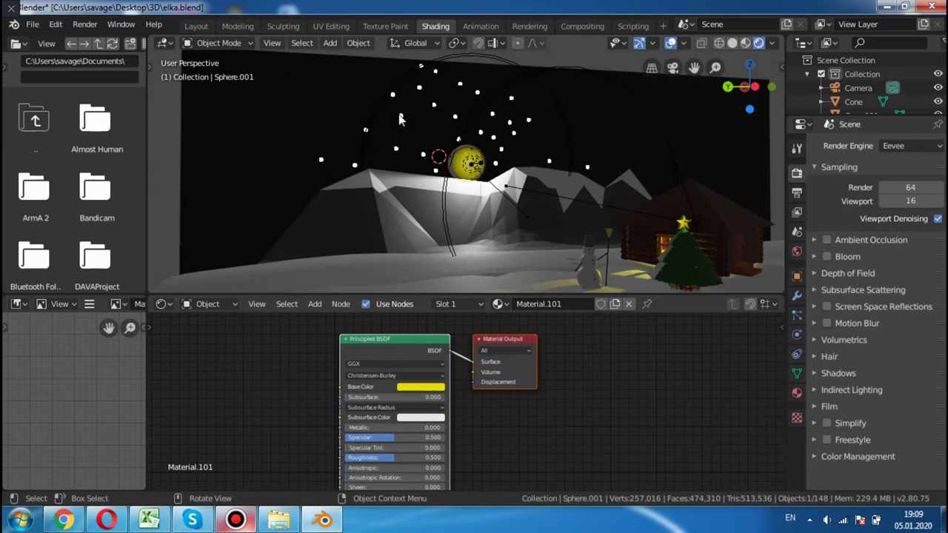
middle_click_drag(518, 153, 626, 242)
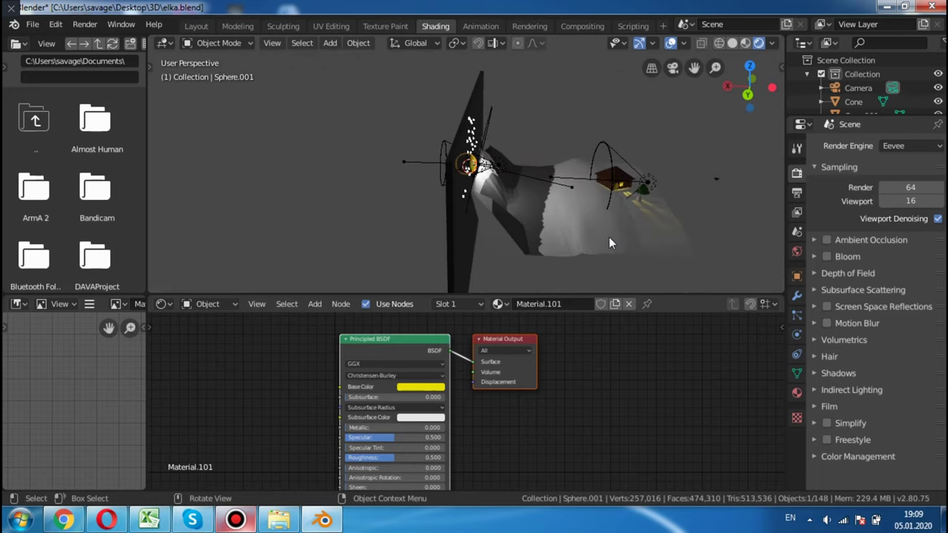
left_click(609, 237)
scroll(624, 238, "up", 3)
mouse_move(623, 238)
middle_mouse_down()
mouse_move(554, 209)
mouse_move(490, 139)
mouse_move(678, 159)
mouse_move(570, 200)
middle_mouse_up()
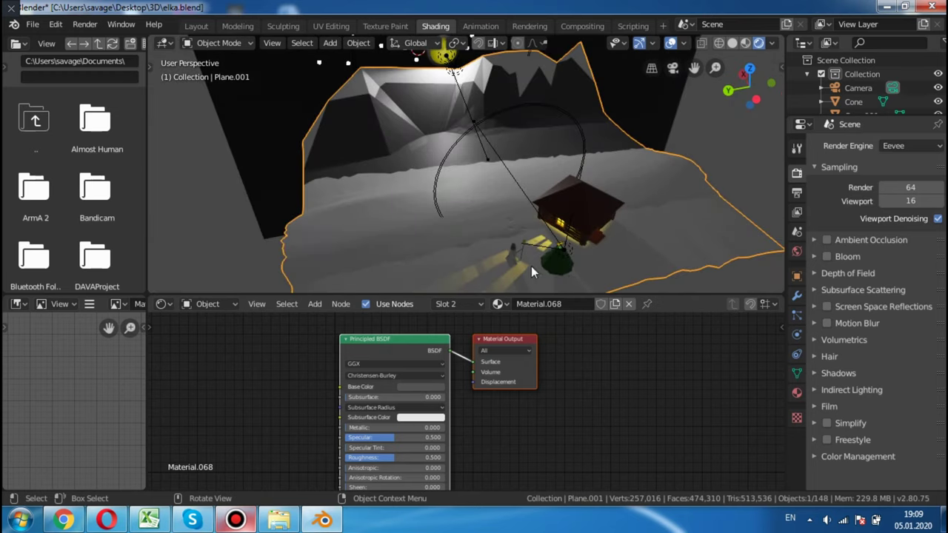
mouse_move(547, 236)
middle_mouse_down()
mouse_move(437, 148)
mouse_move(501, 112)
mouse_move(557, 134)
middle_mouse_up()
scroll(557, 134, "up", 5)
scroll(559, 133, "down", 5)
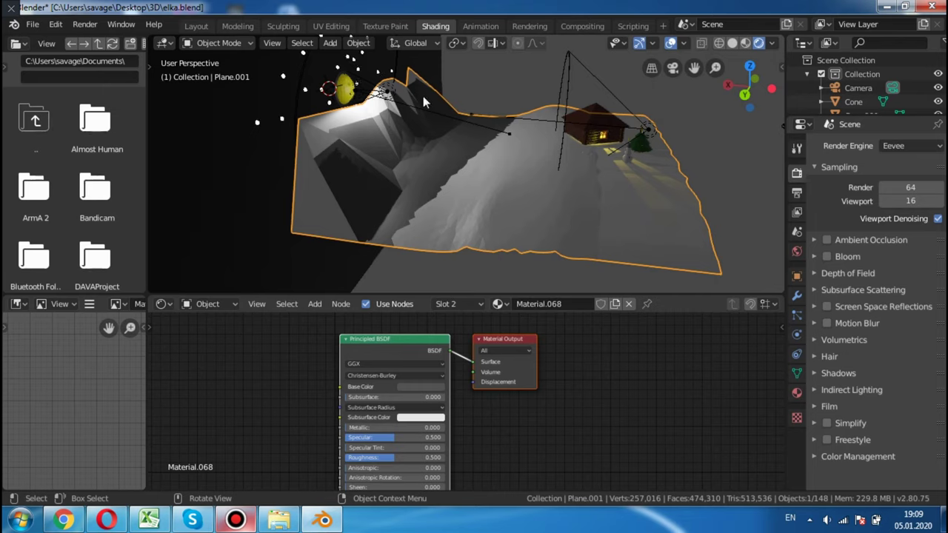
middle_click_drag(704, 177, 650, 188)
scroll(713, 191, "up", 5)
mouse_move(728, 169)
middle_mouse_down()
mouse_move(427, 116)
mouse_move(439, 136)
mouse_move(415, 157)
middle_mouse_up()
key("shift+a")
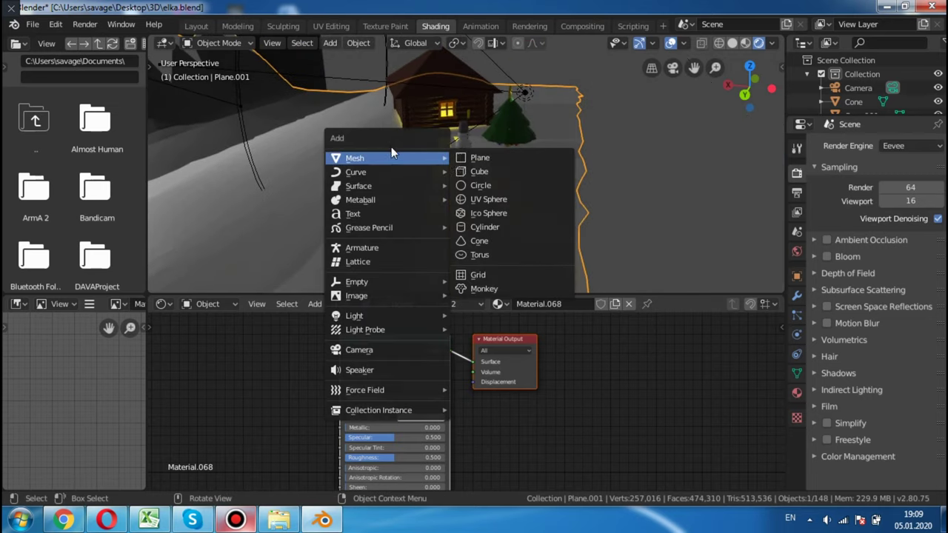
left_click(494, 157)
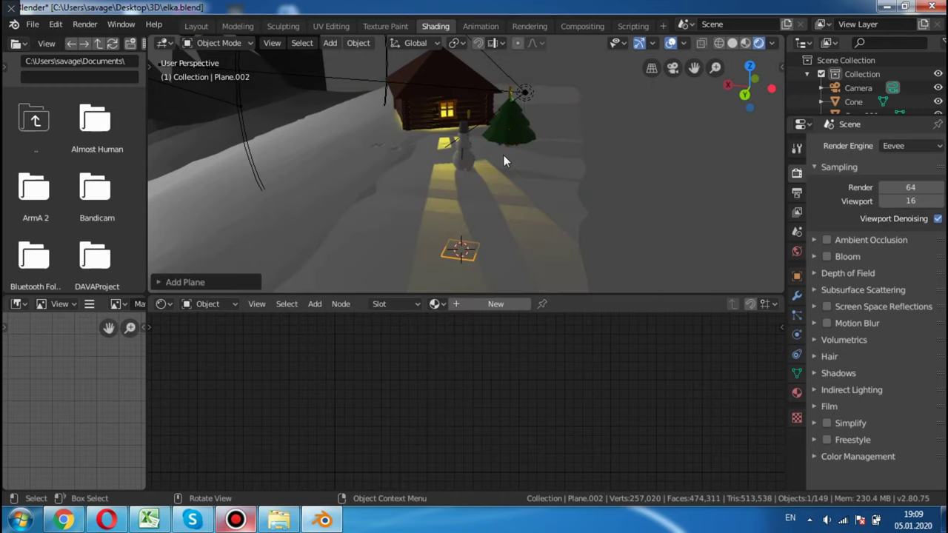
scroll(581, 202, "up", 3)
middle_click_drag(569, 216, 570, 196)
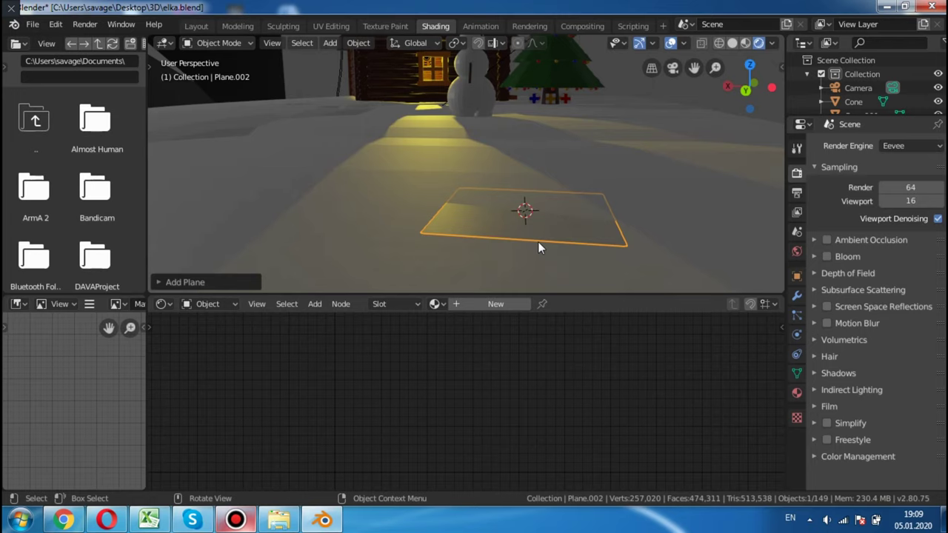
key("Delete")
scroll(538, 238, "down", 3)
mouse_move(550, 226)
middle_mouse_down()
mouse_move(578, 204)
mouse_move(606, 208)
mouse_move(604, 216)
middle_mouse_up()
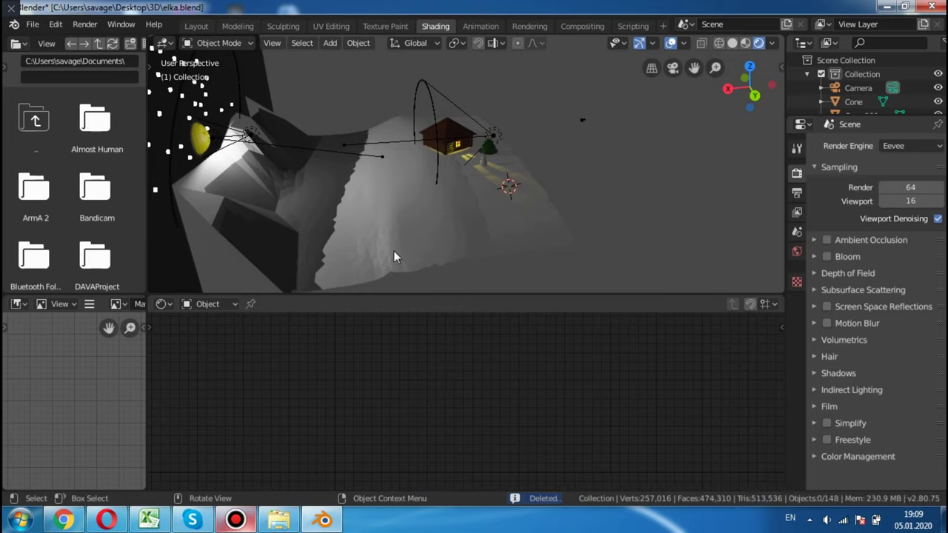
mouse_move(482, 230)
middle_mouse_down()
mouse_move(452, 245)
mouse_move(469, 229)
mouse_move(440, 235)
mouse_move(450, 227)
middle_mouse_up()
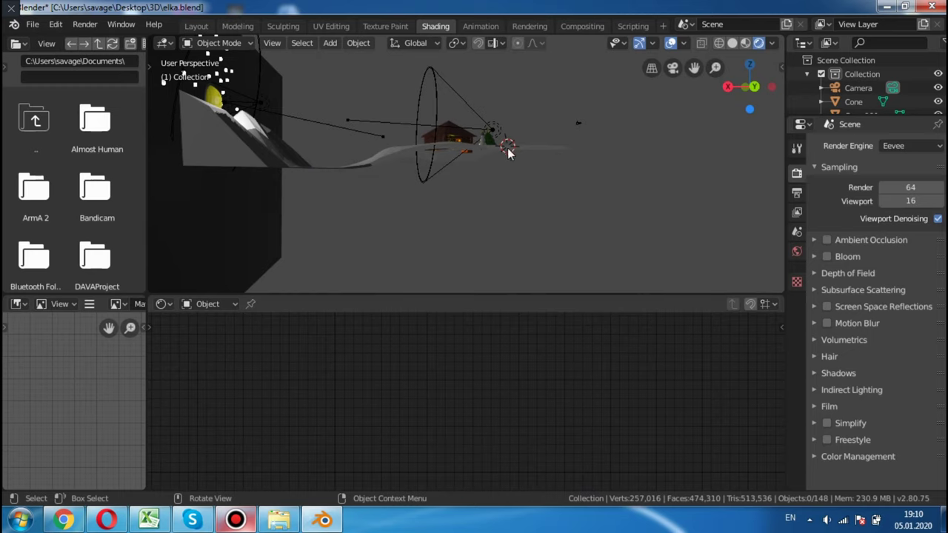
mouse_move(295, 160)
middle_mouse_down()
mouse_move(290, 200)
mouse_move(224, 216)
middle_mouse_up()
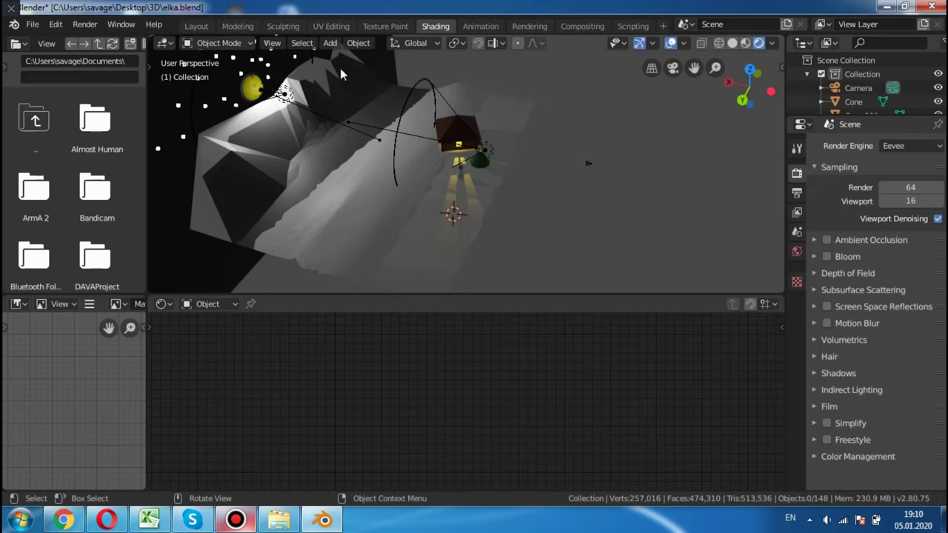
mouse_move(431, 173)
middle_mouse_down()
mouse_move(494, 170)
mouse_move(507, 151)
mouse_move(470, 148)
middle_mouse_up()
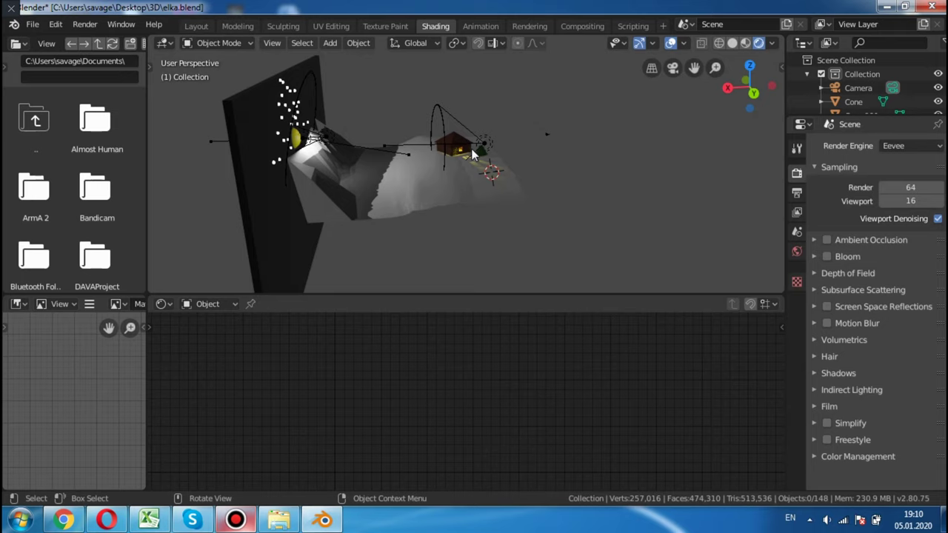
scroll(346, 185, "up", 5)
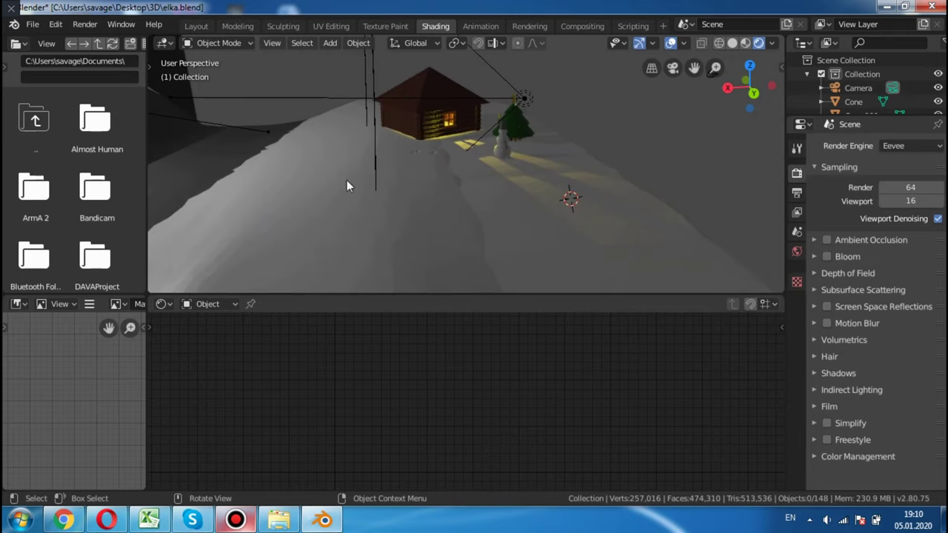
mouse_move(309, 165)
middle_mouse_down()
mouse_move(386, 145)
mouse_move(470, 274)
middle_mouse_up()
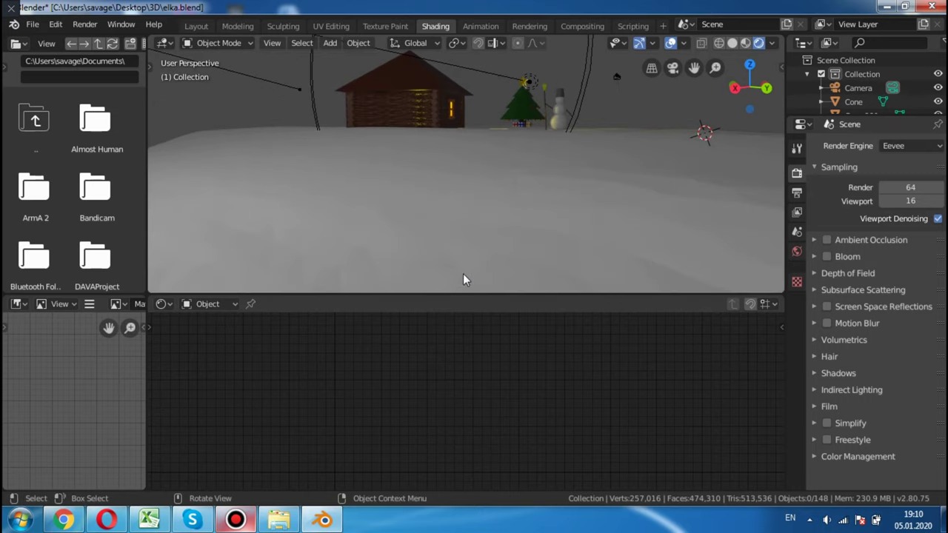
Select terrain Plane.001, inspect its wireframe in Edit Mode, then return to Object Mode
left_click(459, 258)
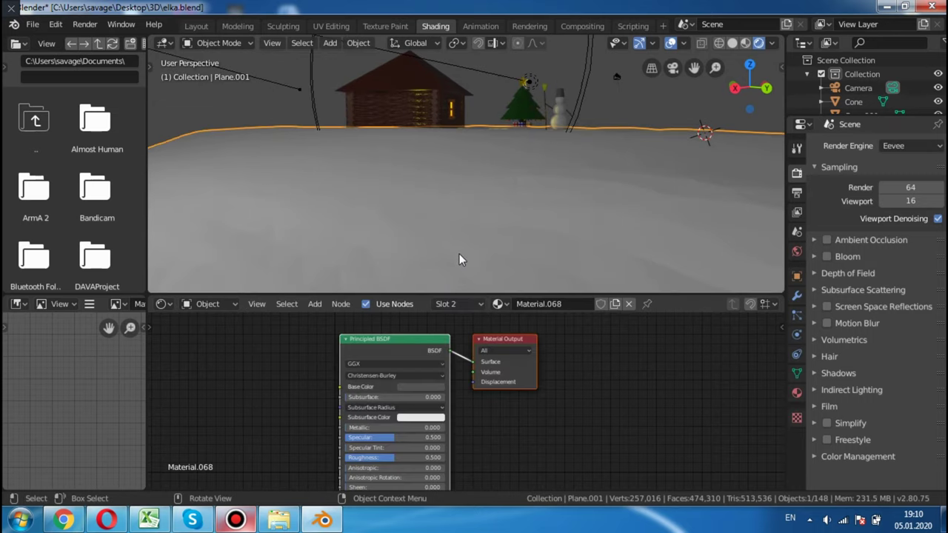
key("Tab")
scroll(530, 231, "up", 5)
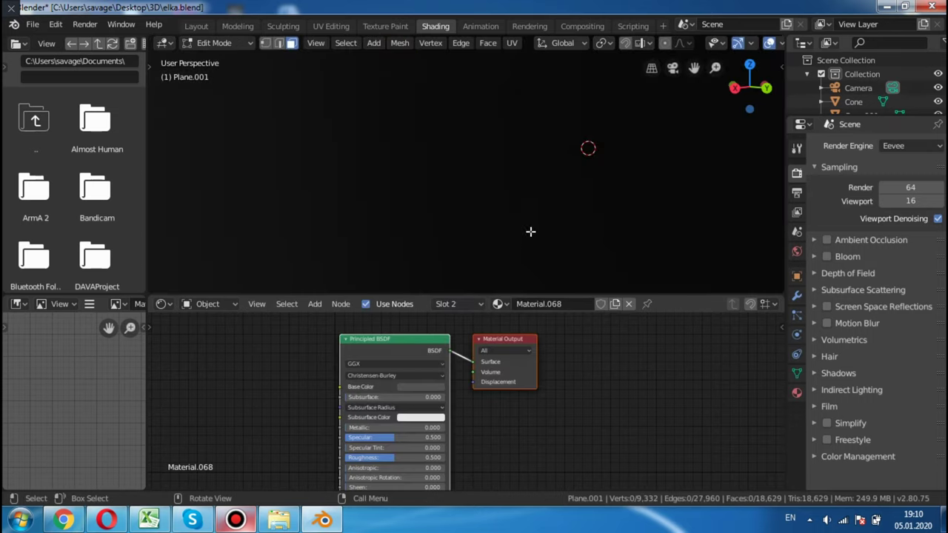
scroll(530, 231, "down", 5)
mouse_move(530, 232)
middle_mouse_down()
mouse_move(514, 248)
mouse_move(327, 286)
mouse_move(467, 244)
mouse_move(493, 230)
mouse_move(508, 205)
mouse_move(627, 234)
mouse_move(497, 155)
mouse_move(567, 129)
mouse_move(546, 94)
middle_mouse_up()
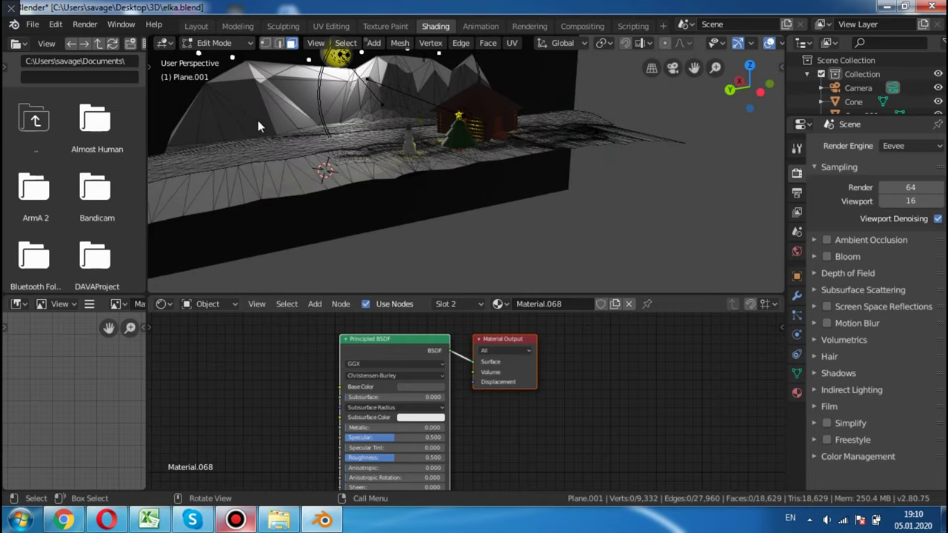
key("Tab")
mouse_move(351, 122)
middle_mouse_down()
mouse_move(547, 145)
mouse_move(515, 147)
middle_mouse_up()
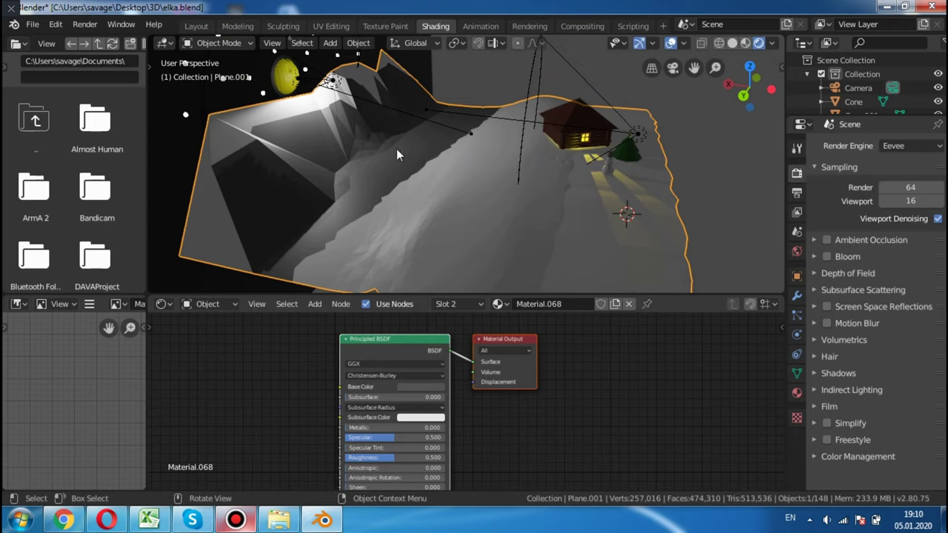
Select the cabin logs Cylinder.012, frame them, and snap to Left view from the ` pie menu
left_click(571, 140)
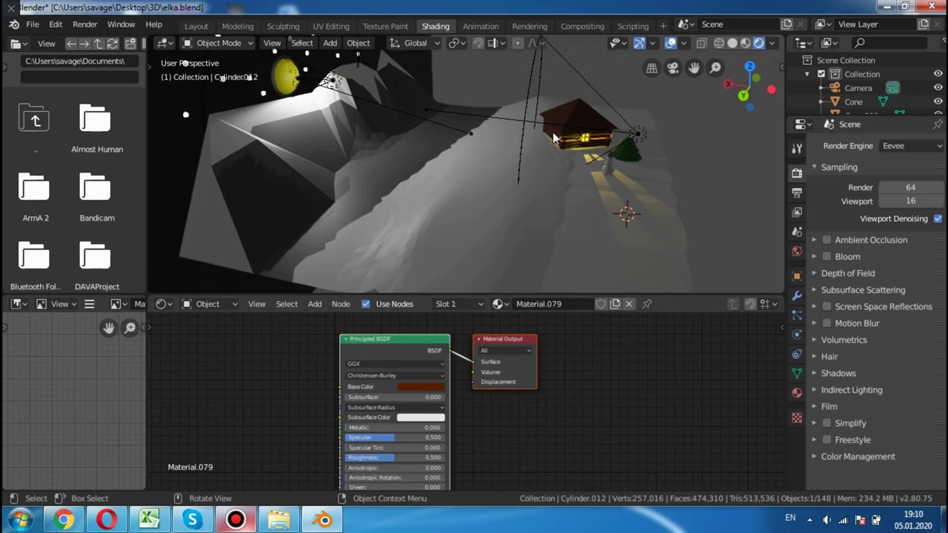
key("KP_Decimal")
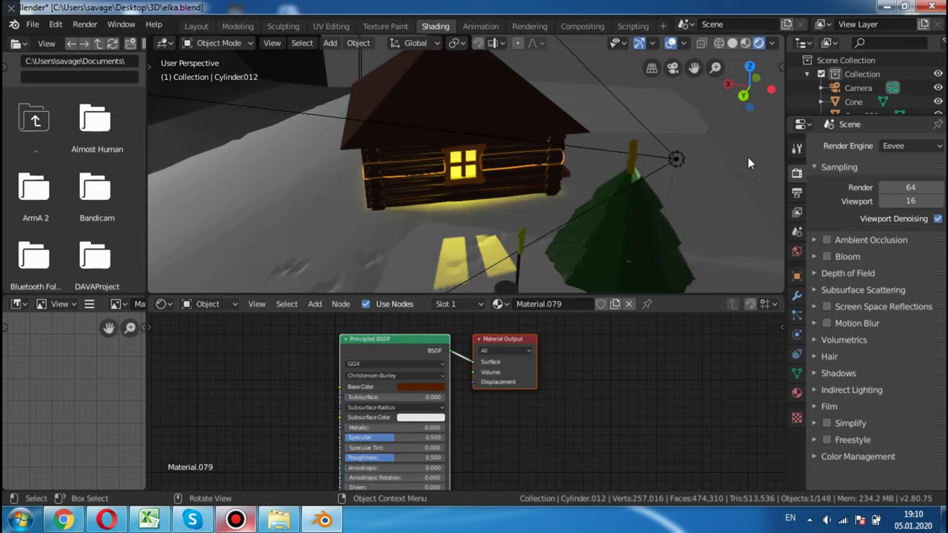
scroll(576, 191, "up", 3)
mouse_move(576, 191)
middle_mouse_down()
mouse_move(587, 155)
mouse_move(610, 161)
middle_mouse_up()
key("grave")
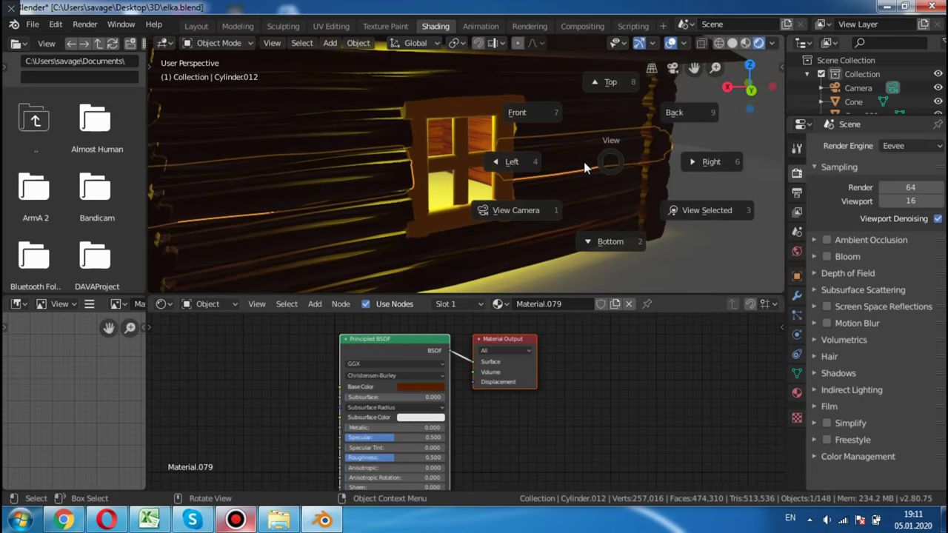
left_click(355, 204)
mouse_move(379, 205)
middle_mouse_down()
mouse_move(619, 244)
mouse_move(583, 246)
middle_mouse_up()
Inspect the log mesh in Edit Mode, return to Object Mode, and zoom out to tree and snowman
key("Tab")
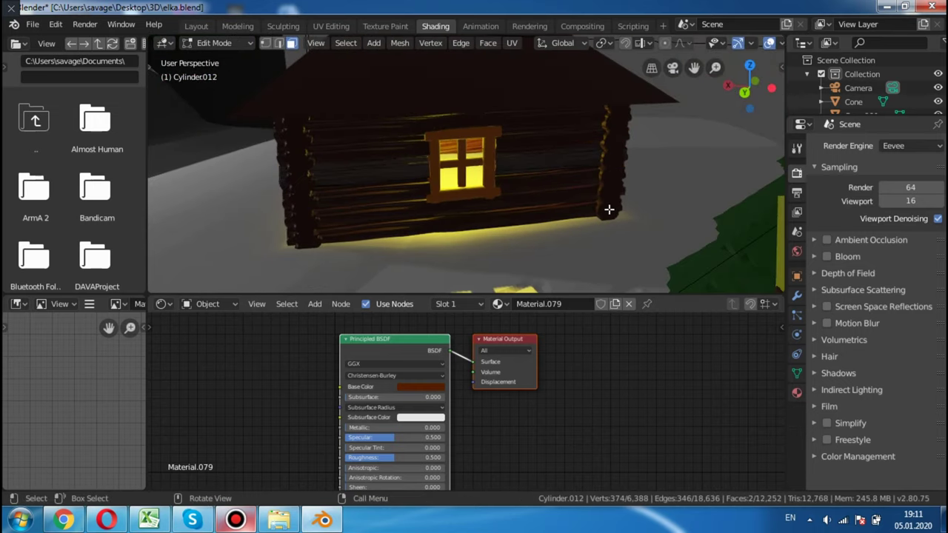
scroll(585, 208, "up", 4)
scroll(546, 258, "up", 3)
middle_click_drag(353, 228, 442, 197)
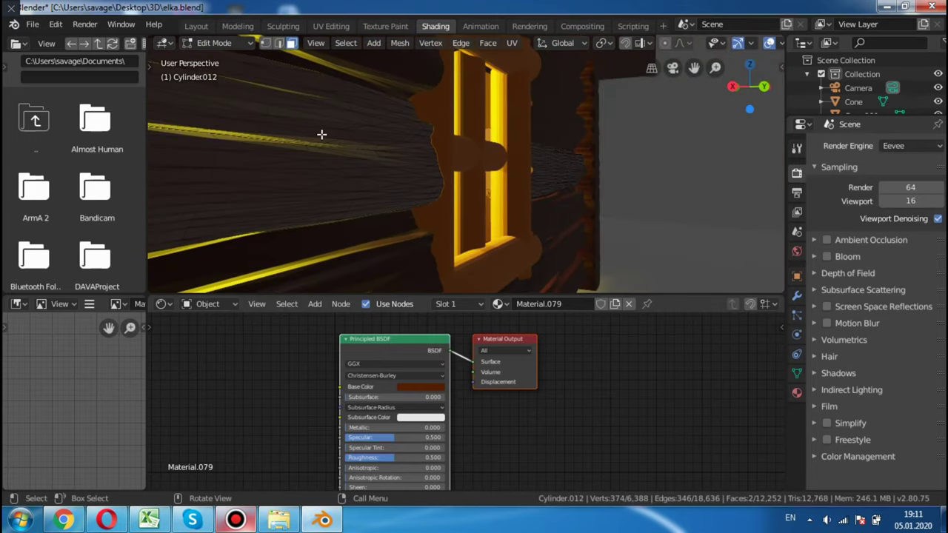
key("Tab")
scroll(604, 155, "down", 4)
scroll(604, 155, "down", 3)
mouse_move(627, 121)
middle_mouse_down()
mouse_move(461, 133)
mouse_move(460, 144)
middle_mouse_up()
scroll(461, 134, "down", 3)
scroll(457, 145, "down", 2)
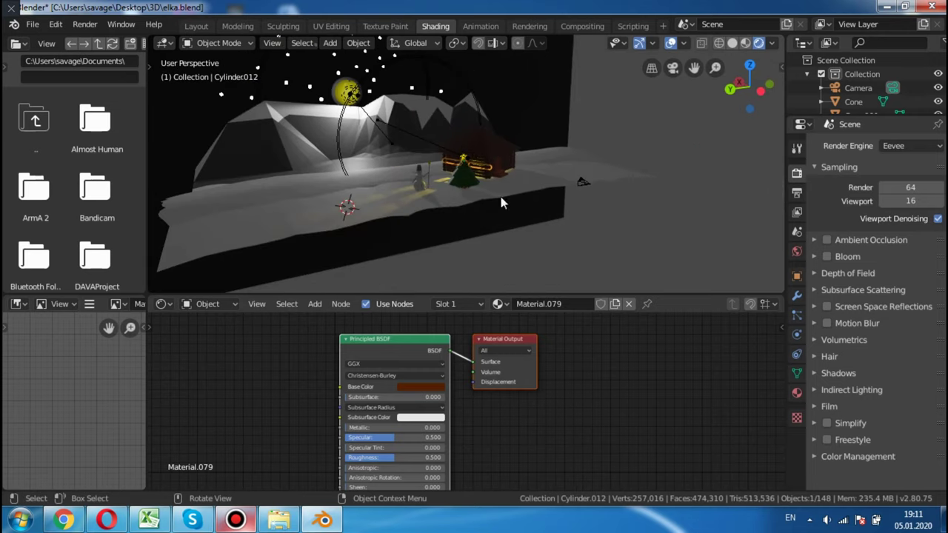
Orbit and pan around the cabin, mountains and moon to a wide view of the hill
mouse_move(394, 151)
middle_mouse_down()
mouse_move(553, 148)
mouse_move(461, 167)
mouse_move(514, 158)
middle_mouse_up()
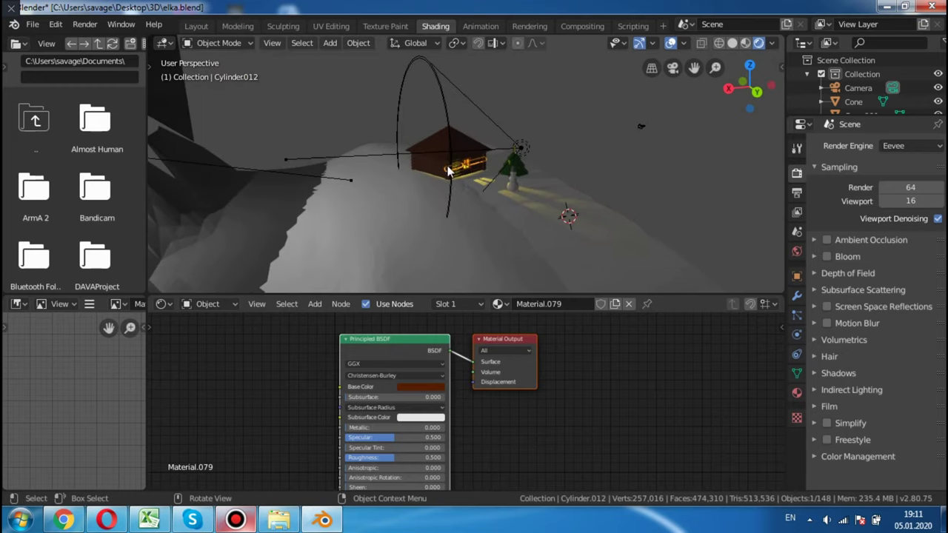
mouse_move(448, 171)
middle_mouse_down()
mouse_move(415, 204)
mouse_move(383, 210)
mouse_move(515, 177)
mouse_move(558, 210)
mouse_move(475, 190)
mouse_move(476, 182)
middle_mouse_up()
middle_click_drag(290, 213, 245, 216)
mouse_move(339, 157)
middle_mouse_down()
mouse_move(465, 146)
mouse_move(617, 95)
mouse_move(573, 140)
mouse_move(644, 224)
mouse_move(265, 114)
mouse_move(382, 108)
mouse_move(351, 103)
middle_mouse_up()
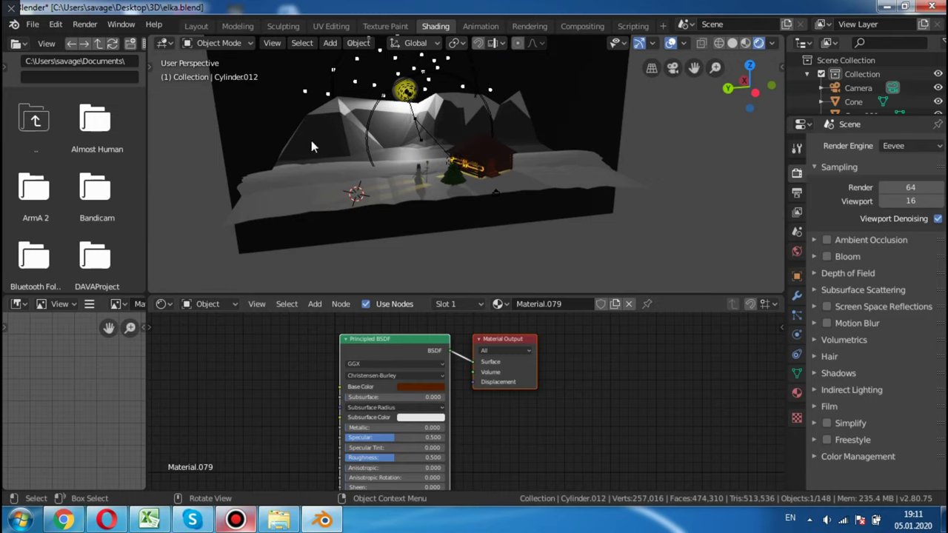
middle_click_drag(311, 140, 429, 180)
scroll(430, 181, "up", 5)
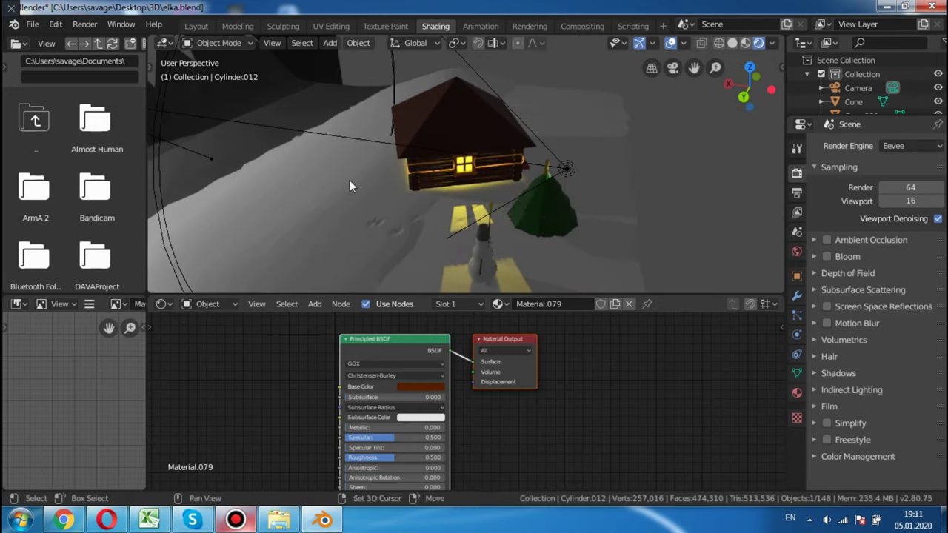
middle_click_drag(350, 180, 512, 125, "shift")
scroll(512, 129, "down", 5)
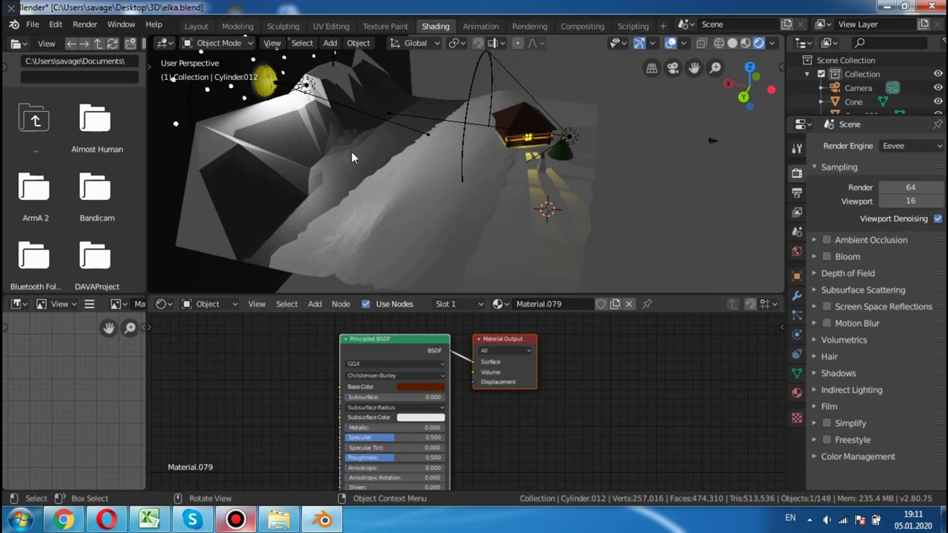
Orbit low to the slope's edge and select the snowy terrain Plane.001
scroll(518, 185, "up", 4)
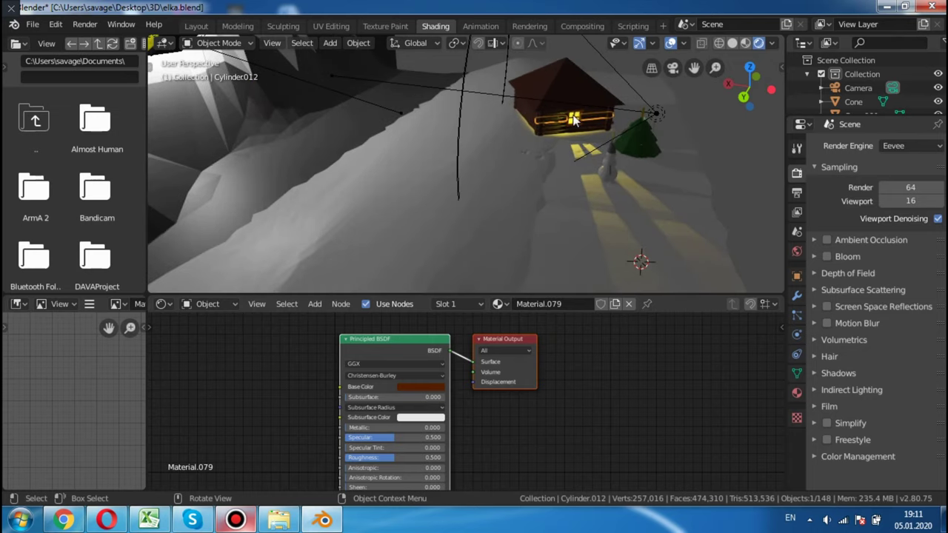
scroll(434, 149, "down", 4)
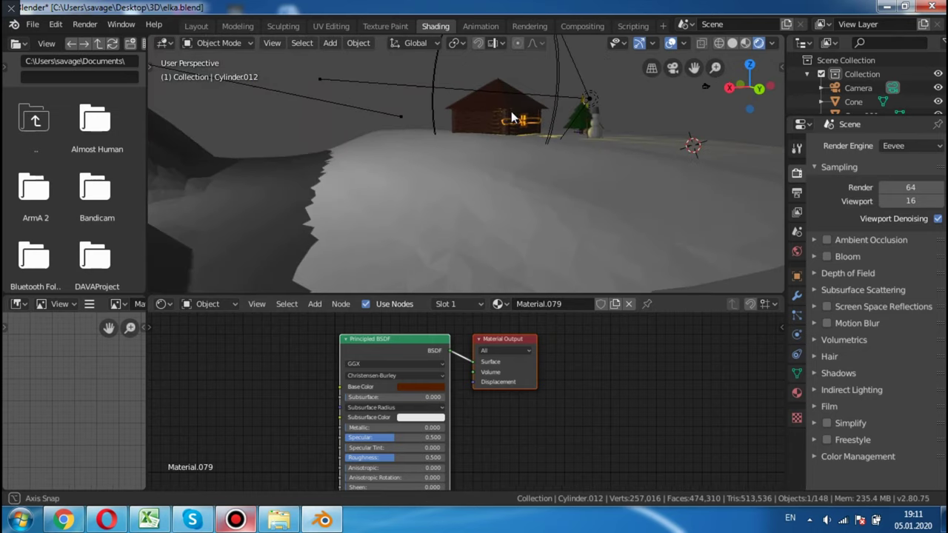
mouse_move(500, 132)
middle_mouse_down()
mouse_move(356, 233)
mouse_move(471, 222)
mouse_move(430, 146)
middle_mouse_up()
left_click(415, 184)
middle_click_drag(415, 184, 450, 140)
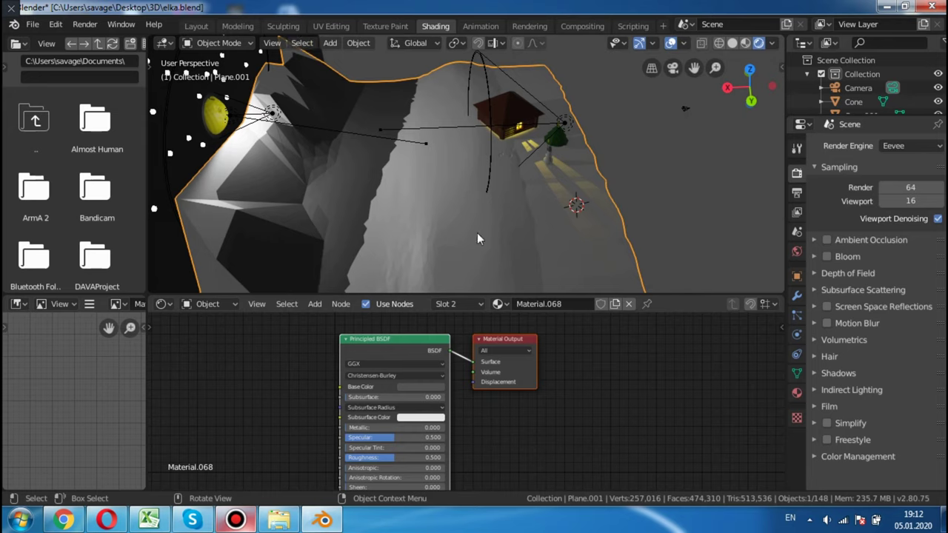
mouse_move(500, 239)
middle_mouse_down()
mouse_move(550, 183)
mouse_move(337, 183)
middle_mouse_up()
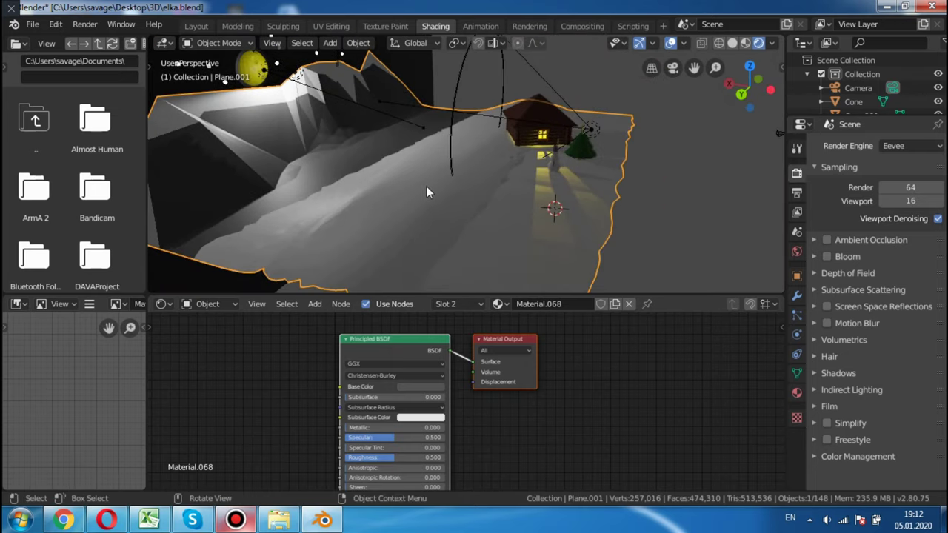
middle_click_drag(427, 192, 456, 179)
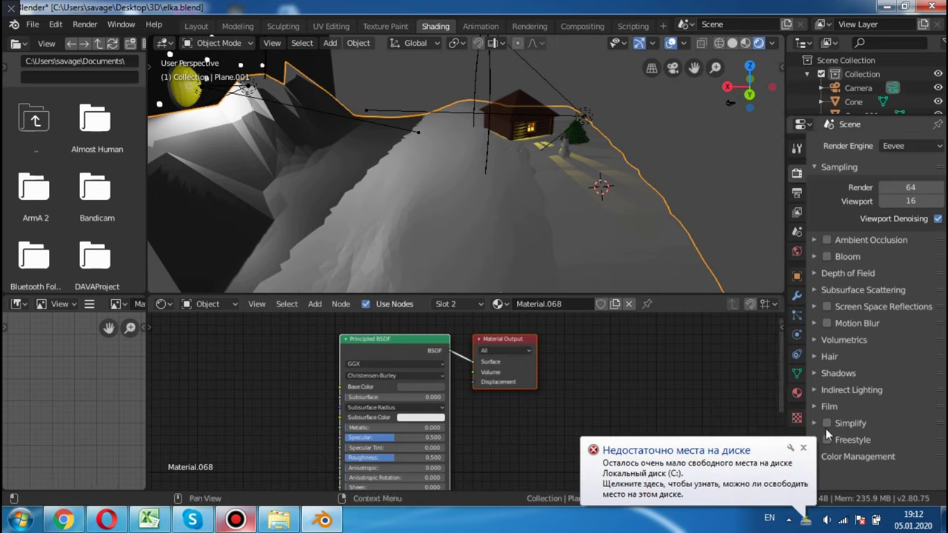
left_click(802, 448)
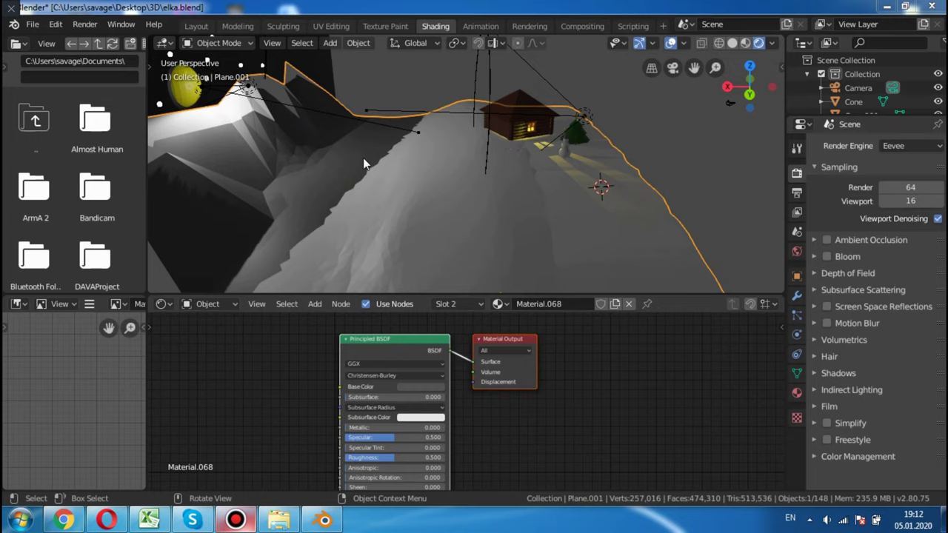
mouse_move(406, 151)
middle_mouse_down()
mouse_move(447, 182)
mouse_move(406, 177)
mouse_move(268, 112)
middle_mouse_up()
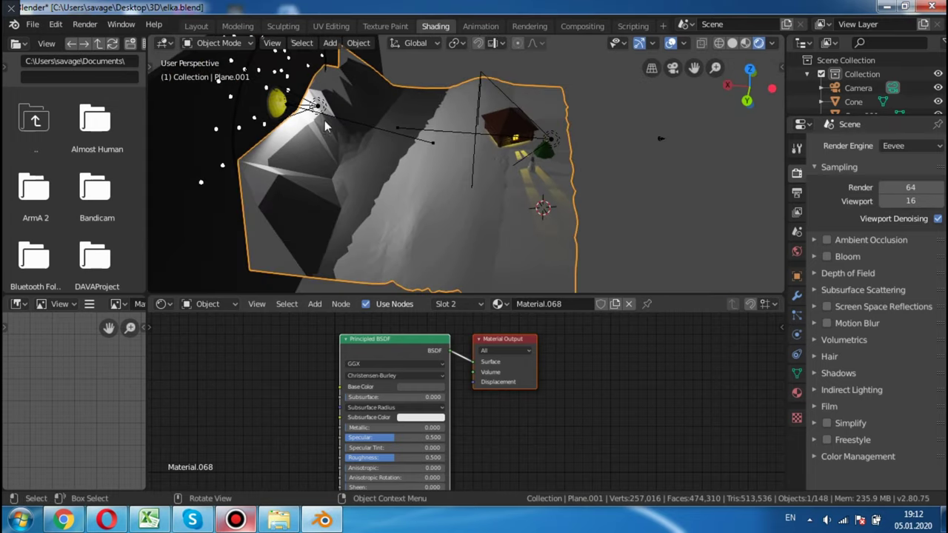
mouse_move(316, 146)
middle_mouse_down()
mouse_move(306, 204)
mouse_move(311, 80)
mouse_move(365, 186)
middle_mouse_up()
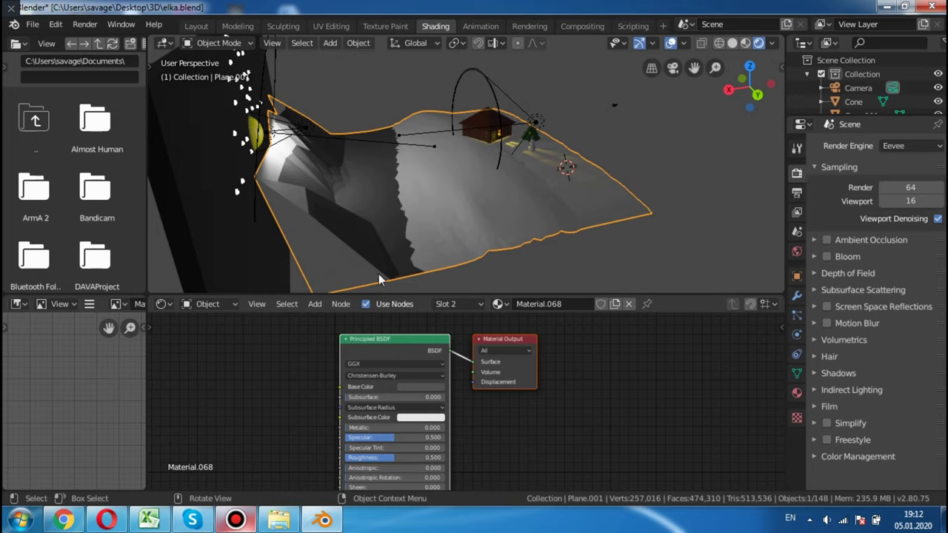
middle_click_drag(370, 204, 356, 241)
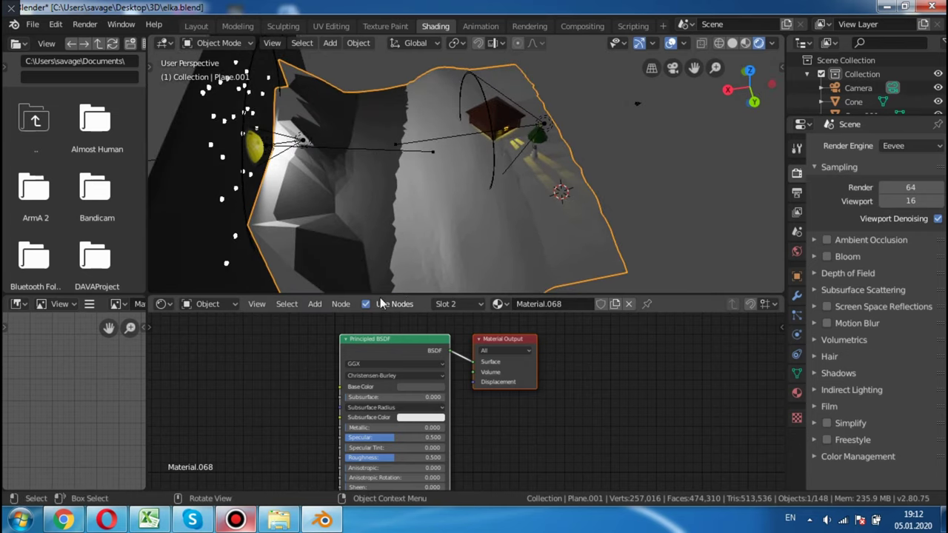
middle_click_drag(413, 214, 326, 164)
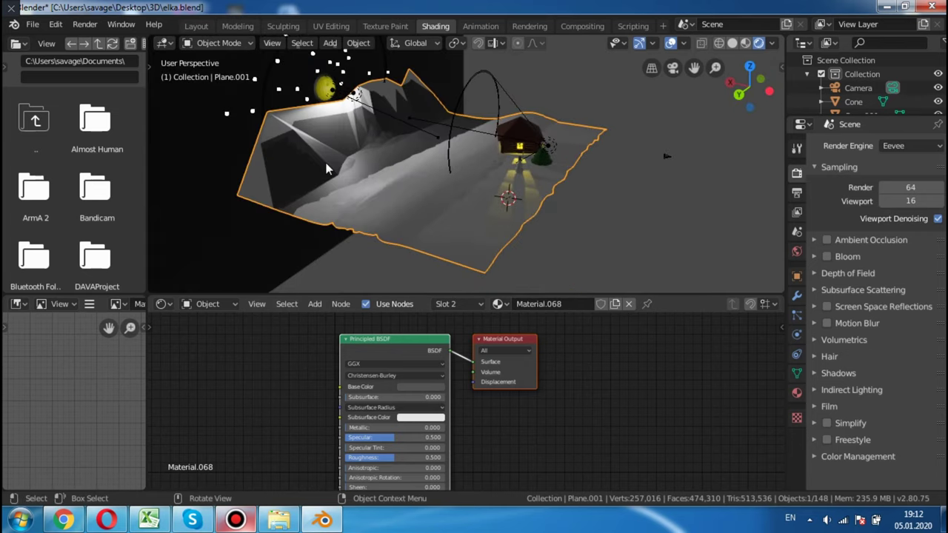
key("KP_0")
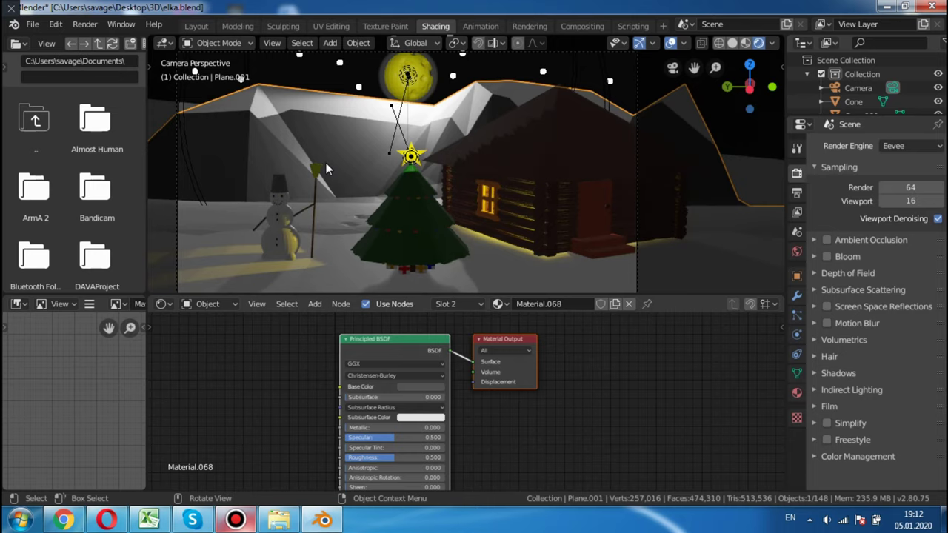
mouse_move(326, 169)
middle_mouse_down()
mouse_move(328, 158)
mouse_move(480, 263)
mouse_move(410, 105)
middle_mouse_up()
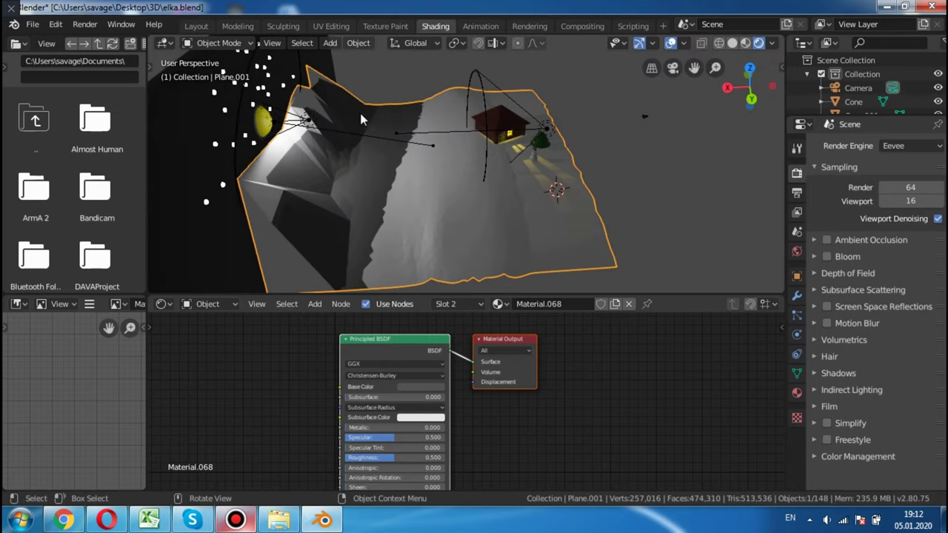
mouse_move(357, 234)
middle_mouse_down()
mouse_move(406, 203)
mouse_move(205, 247)
mouse_move(324, 236)
middle_mouse_up()
scroll(317, 208, "up", 2)
scroll(317, 208, "up", 2)
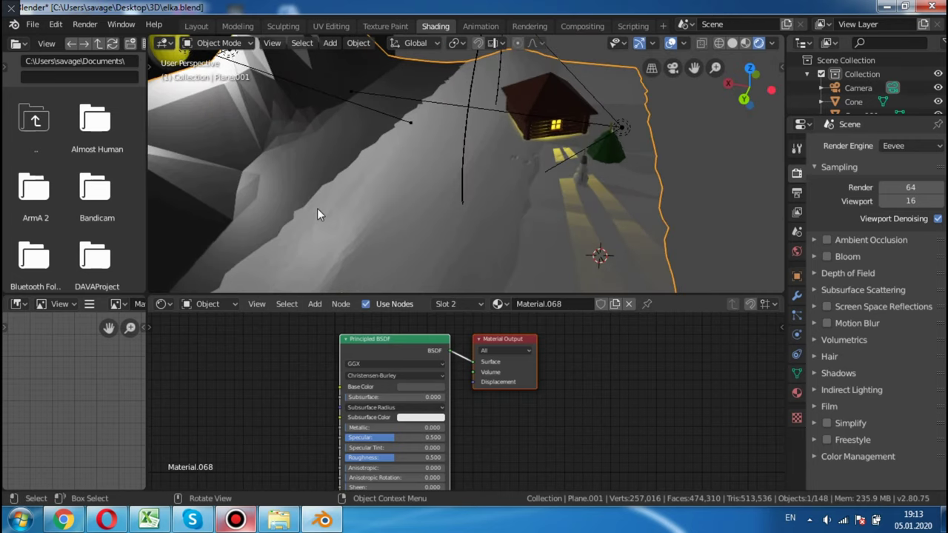
key("Tab")
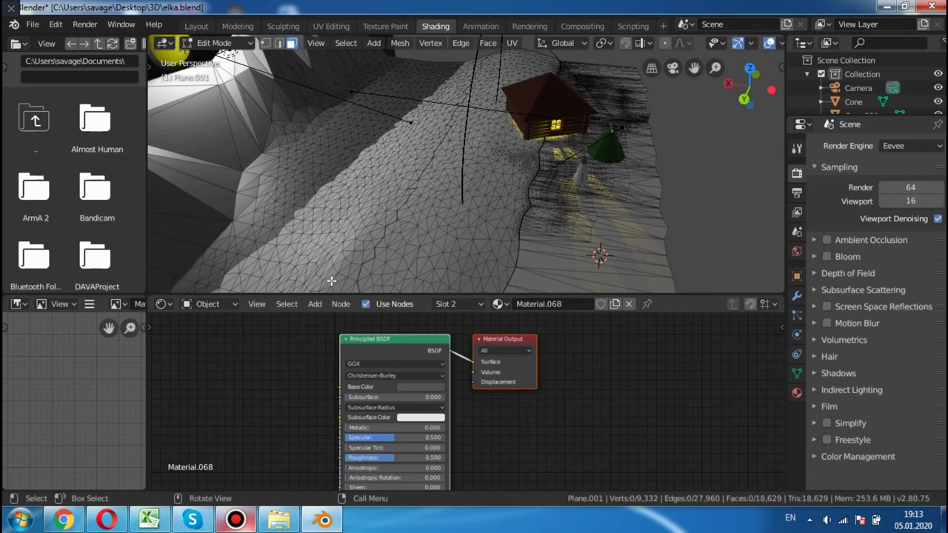
key("Tab")
mouse_move(624, 199)
middle_mouse_down()
mouse_move(722, 157)
mouse_move(160, 218)
mouse_move(170, 228)
mouse_move(681, 221)
mouse_move(621, 176)
mouse_move(567, 152)
mouse_move(673, 142)
mouse_move(592, 155)
mouse_move(665, 194)
middle_mouse_up()
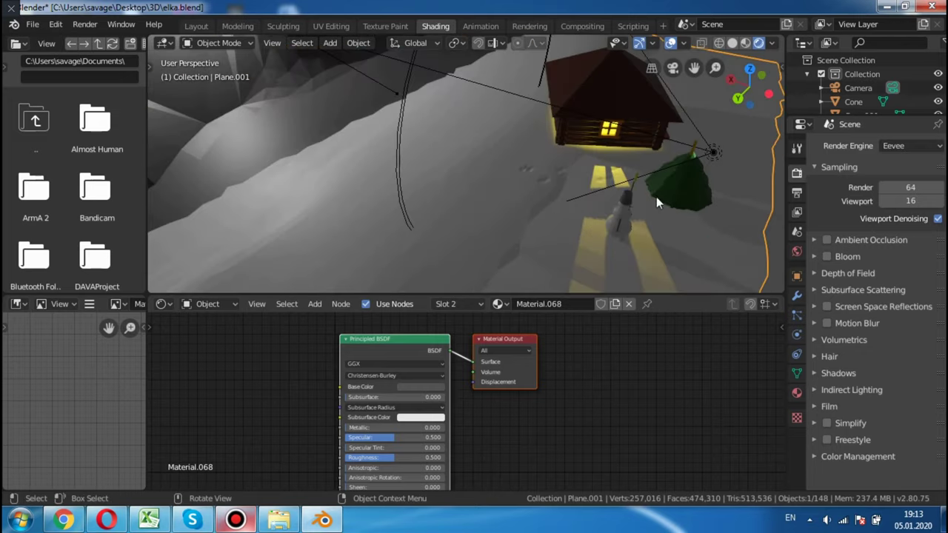
scroll(688, 171, "up", 2)
mouse_move(734, 172)
middle_mouse_down()
mouse_move(593, 157)
mouse_move(709, 181)
mouse_move(590, 203)
mouse_move(539, 178)
mouse_move(551, 87)
mouse_move(551, 157)
mouse_move(546, 109)
mouse_move(577, 114)
mouse_move(644, 167)
mouse_move(525, 124)
mouse_move(661, 89)
mouse_move(547, 170)
mouse_move(548, 222)
middle_mouse_up()
left_click(745, 43)
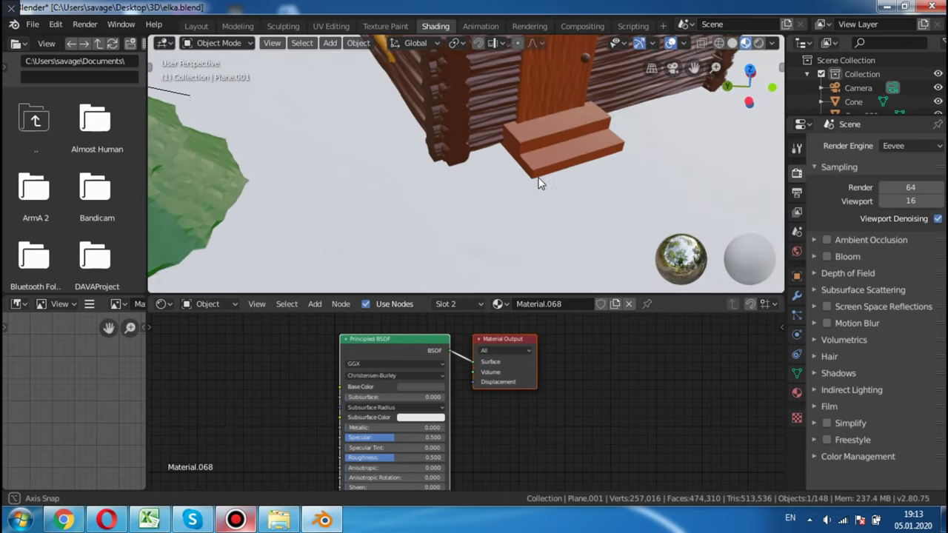
left_click(732, 42)
mouse_move(654, 102)
middle_mouse_down()
mouse_move(596, 134)
mouse_move(616, 132)
middle_mouse_up()
scroll(615, 131, "down", 3)
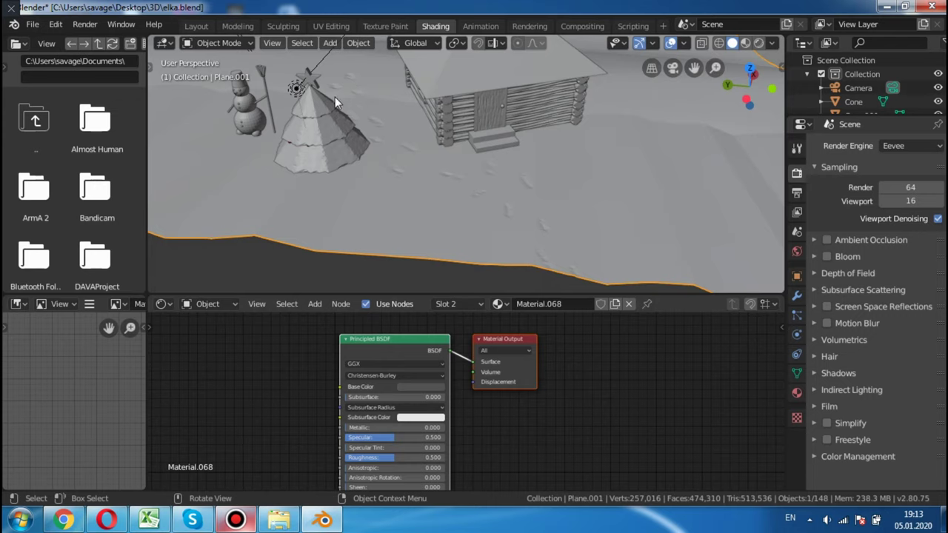
mouse_move(517, 175)
middle_mouse_down()
mouse_move(534, 183)
mouse_move(506, 214)
middle_mouse_up()
mouse_move(502, 175)
middle_mouse_down()
mouse_move(529, 154)
mouse_move(570, 178)
mouse_move(354, 160)
middle_mouse_up()
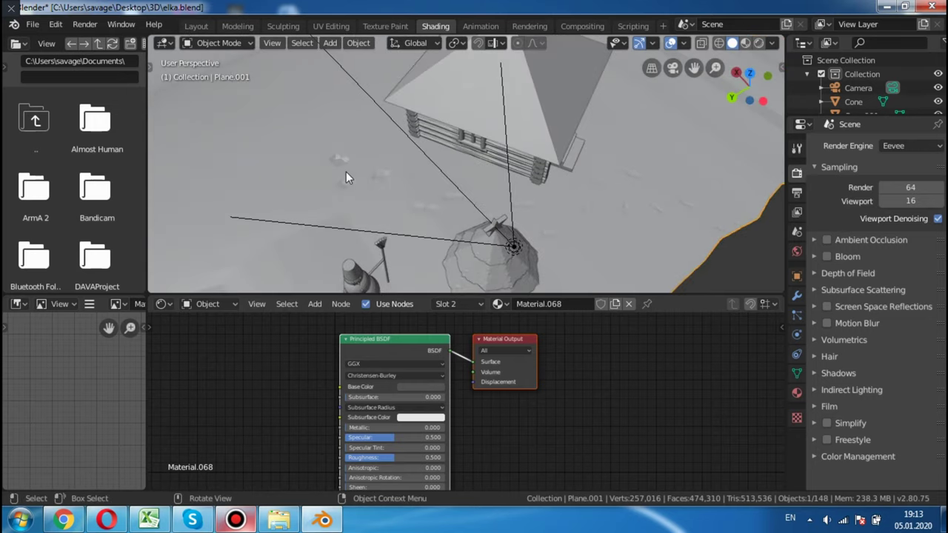
left_click(744, 45)
left_click(758, 43)
middle_click_drag(585, 134, 688, 142)
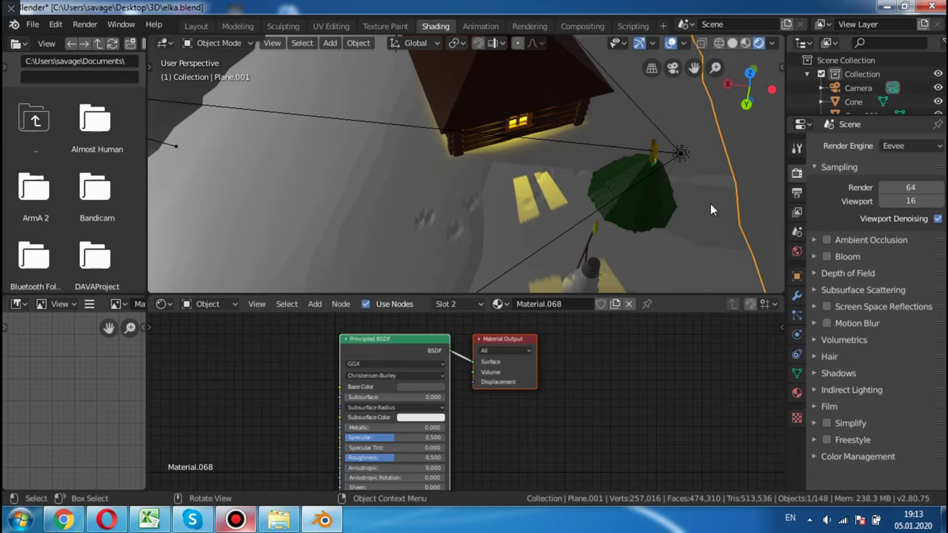
mouse_move(635, 91)
middle_mouse_down()
mouse_move(488, 77)
mouse_move(625, 88)
mouse_move(545, 101)
middle_mouse_up()
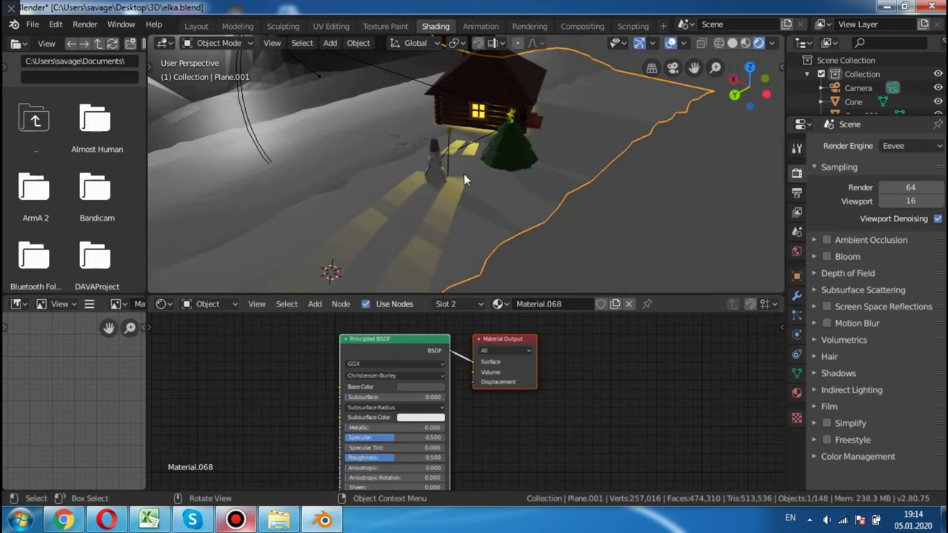
scroll(463, 173, "up", 5)
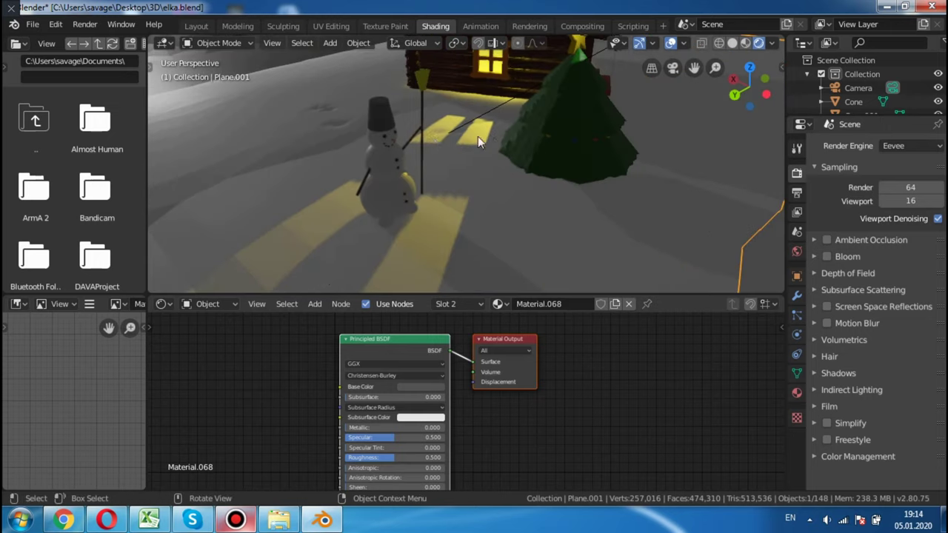
left_click(394, 173)
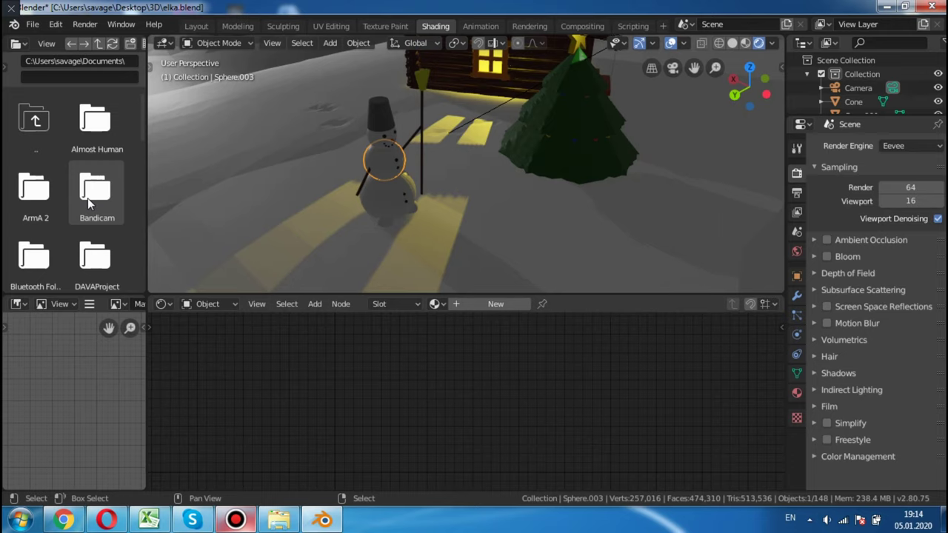
mouse_move(277, 176)
middle_mouse_down()
mouse_move(315, 176)
mouse_move(281, 171)
middle_mouse_up()
key("KP_Decimal")
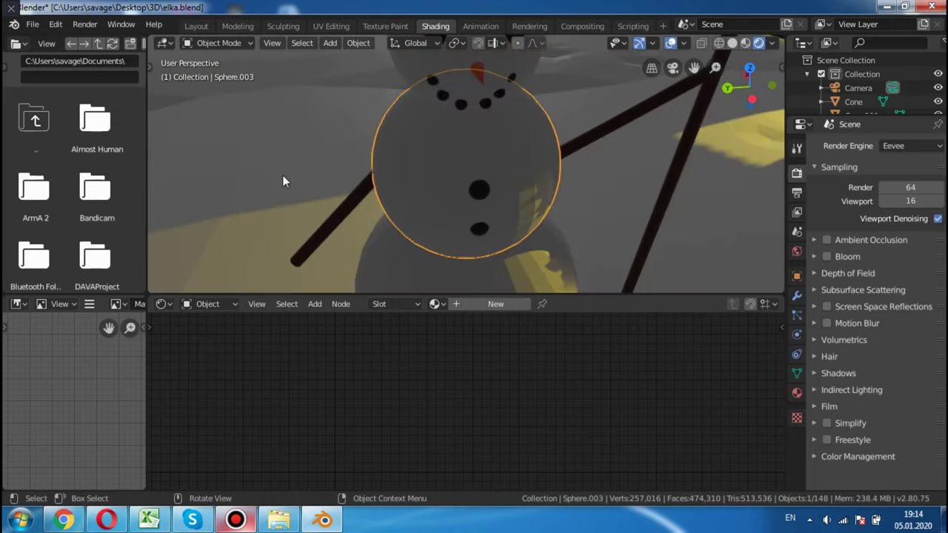
scroll(493, 82, "down", 4)
mouse_move(496, 83)
middle_mouse_down()
mouse_move(528, 63)
mouse_move(530, 103)
middle_mouse_up()
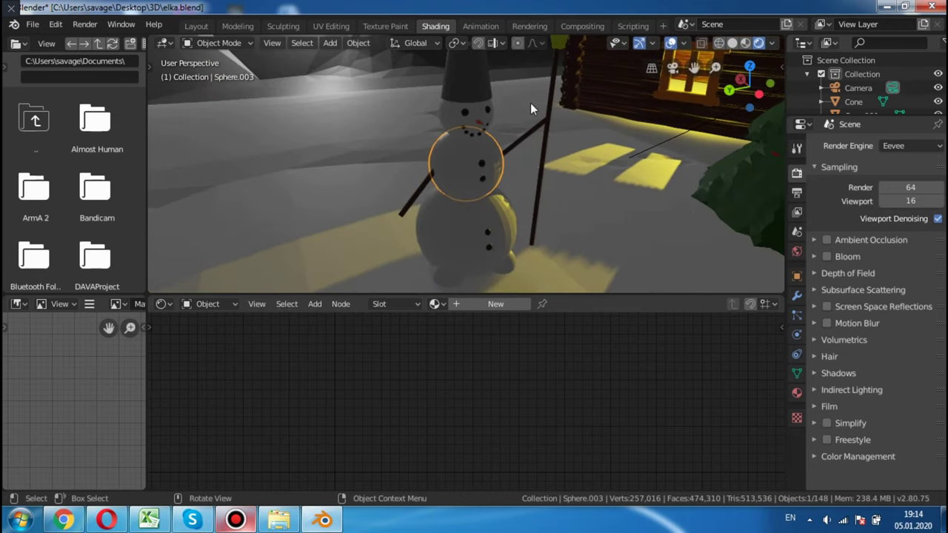
scroll(514, 85, "down", 2)
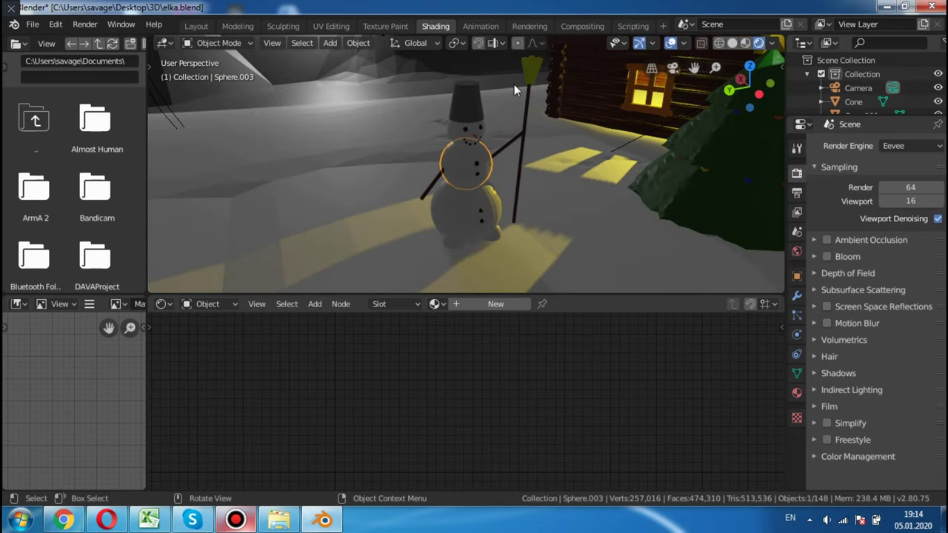
left_click(618, 204)
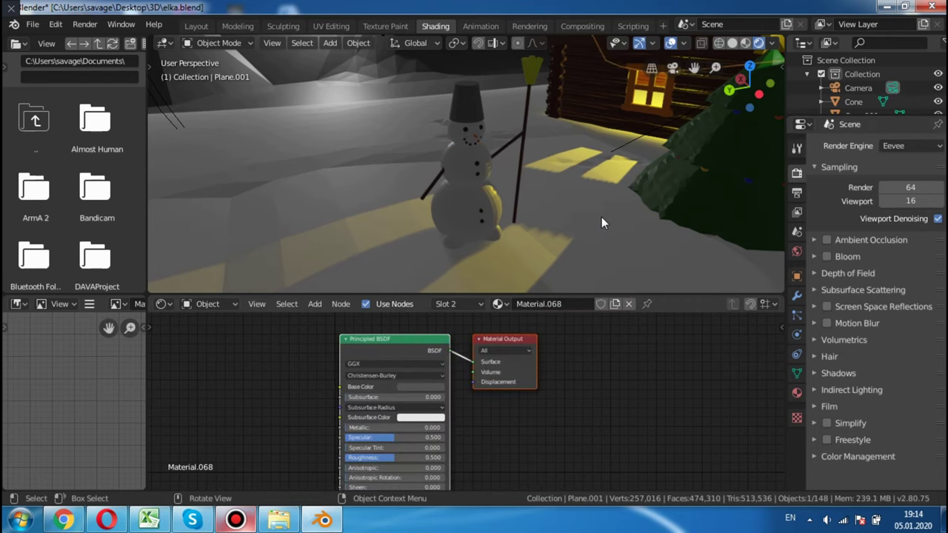
scroll(601, 217, "down", 3)
scroll(719, 242, "down", 2)
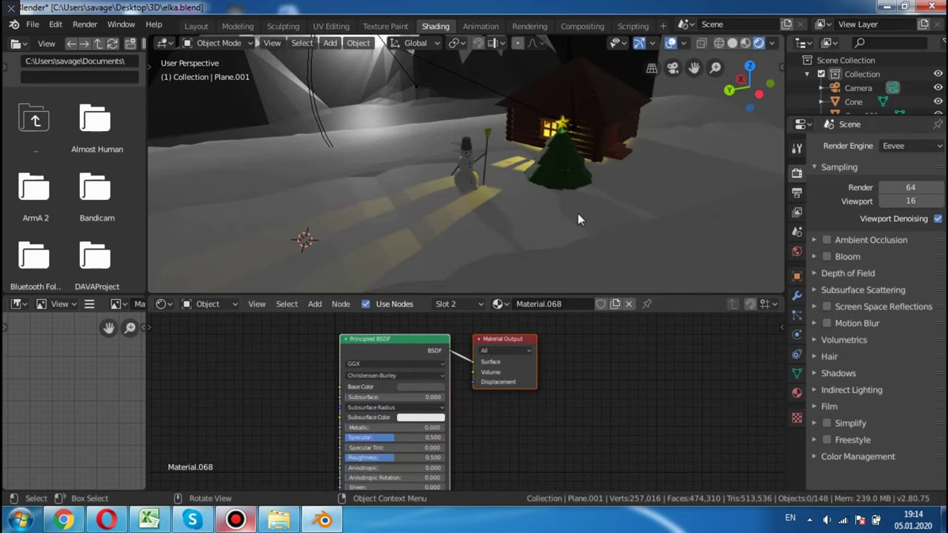
scroll(577, 213, "up", 2)
scroll(555, 206, "up", 2)
scroll(588, 206, "up", 2)
middle_click_drag(551, 201, 553, 199)
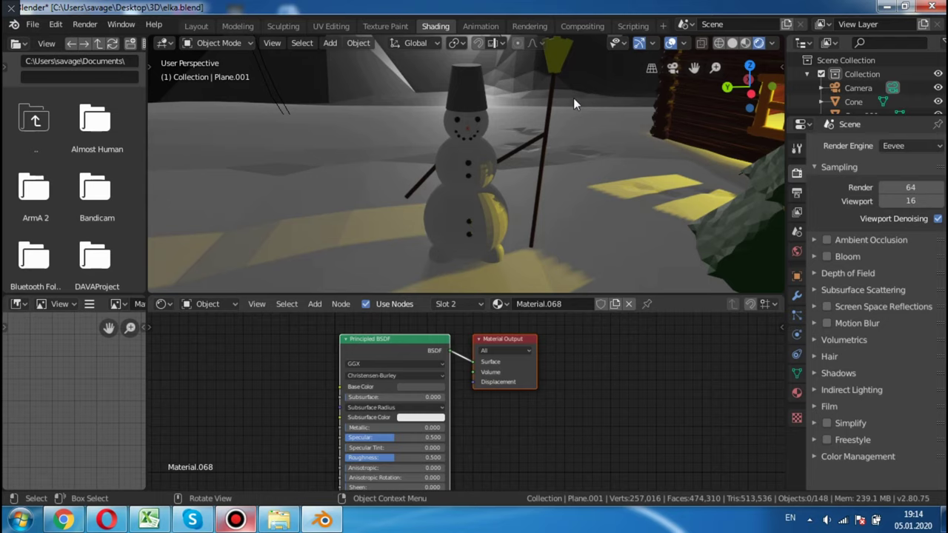
mouse_move(600, 83)
middle_mouse_down()
mouse_move(321, 145)
mouse_move(444, 201)
mouse_move(550, 119)
mouse_move(179, 77)
mouse_move(721, 53)
mouse_move(294, 51)
mouse_move(523, 40)
mouse_move(587, 46)
mouse_move(599, 63)
middle_mouse_up()
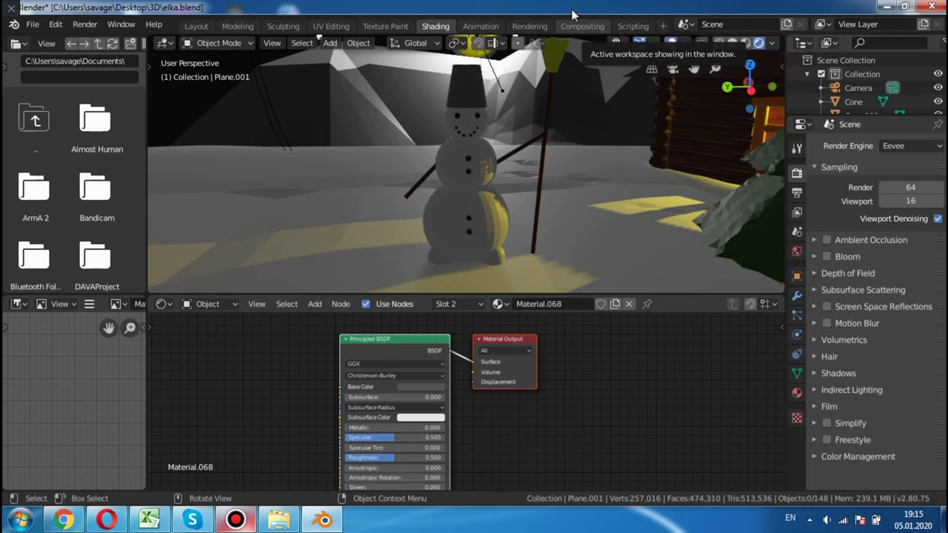
Switch to the Layout workspace and orbit and zoom to see the whole snowy scene
left_click(181, 26)
scroll(284, 244, "down", 3)
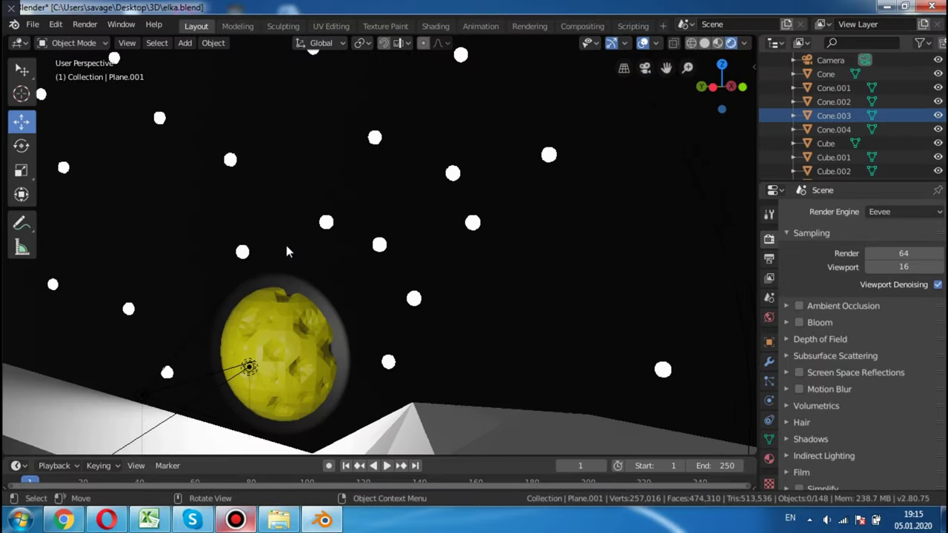
scroll(390, 290, "down", 4)
scroll(399, 256, "down", 3)
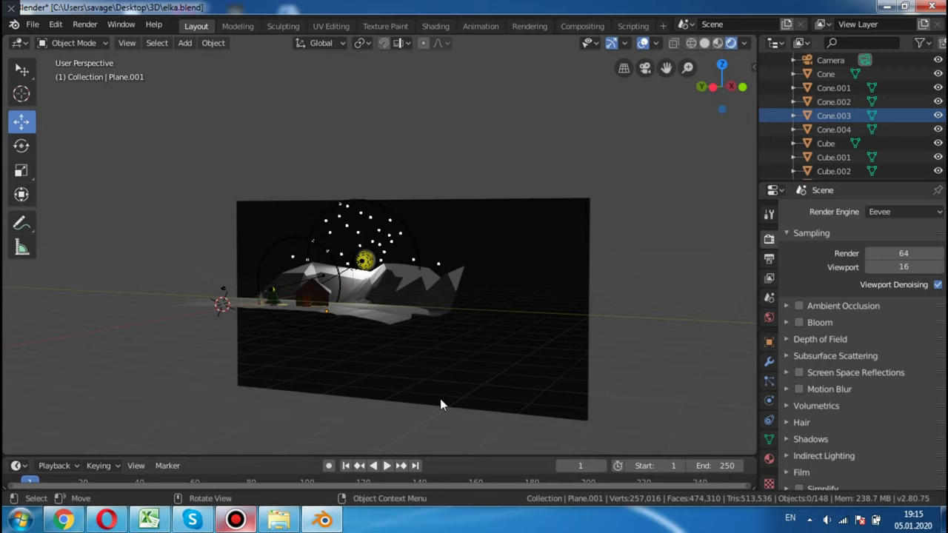
mouse_move(444, 392)
middle_mouse_down()
mouse_move(612, 374)
mouse_move(612, 361)
middle_mouse_up()
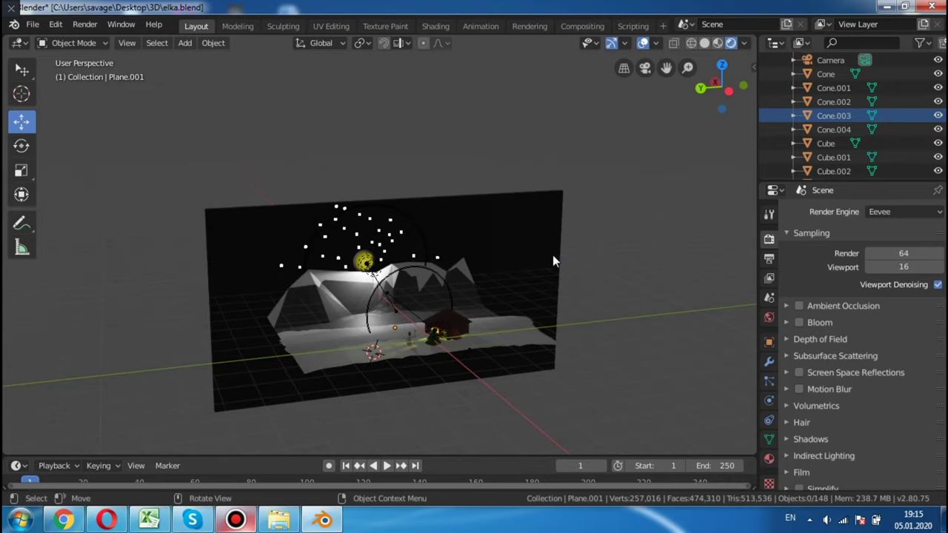
middle_click_drag(539, 238, 453, 400)
scroll(509, 294, "up", 5)
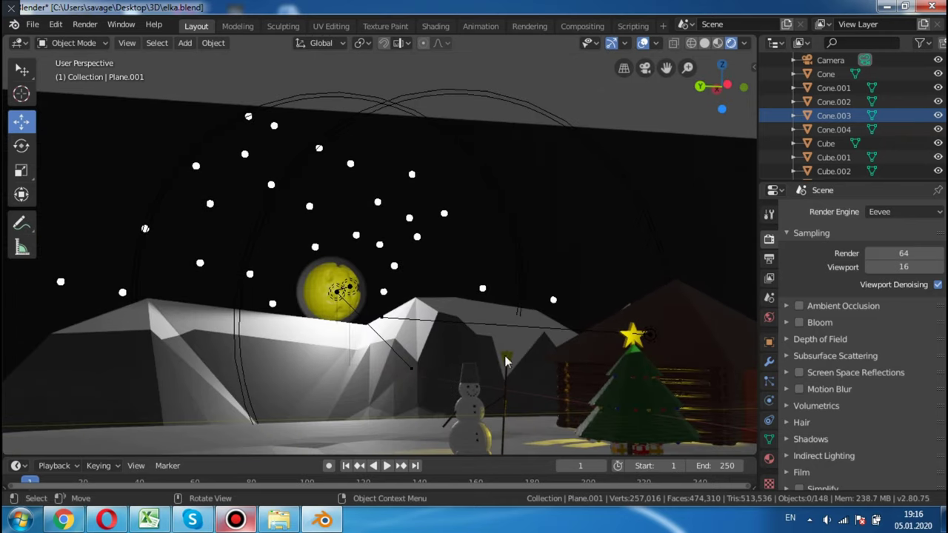
Select the snowman's body sphere, frame it, and orbit around the snowman and tree
left_click(469, 412)
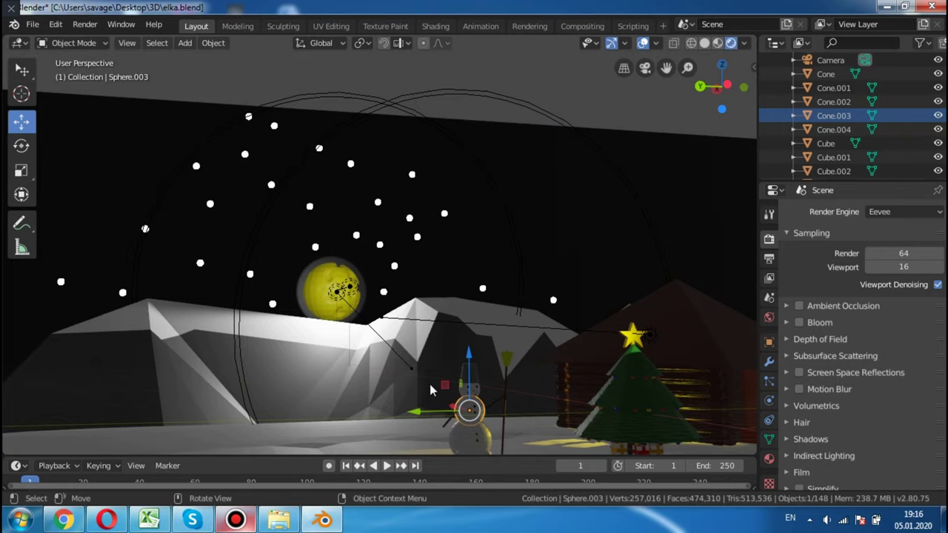
key("KP_Decimal")
scroll(475, 327, "down", 4)
mouse_move(551, 280)
middle_mouse_down()
mouse_move(517, 324)
mouse_move(591, 238)
middle_mouse_up()
scroll(559, 258, "down", 2)
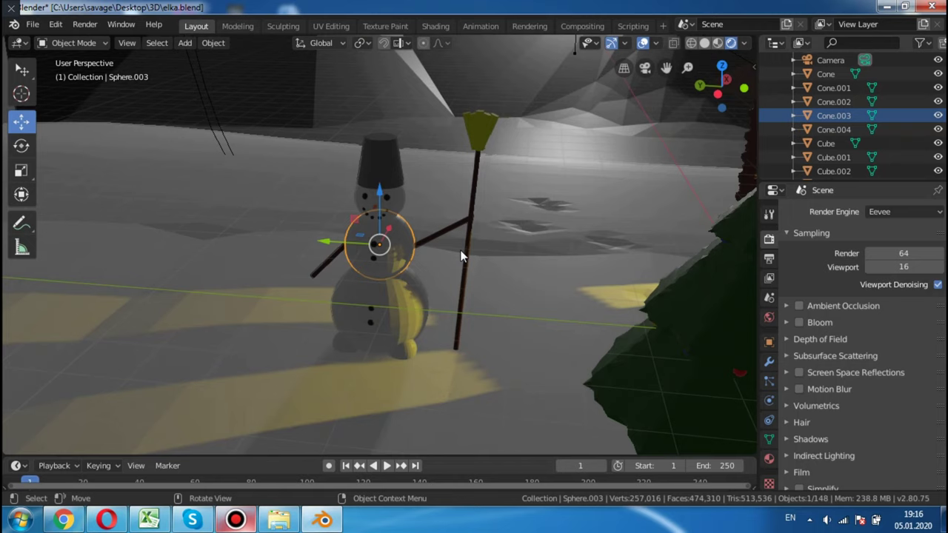
scroll(311, 207, "down", 4)
scroll(209, 172, "up", 3)
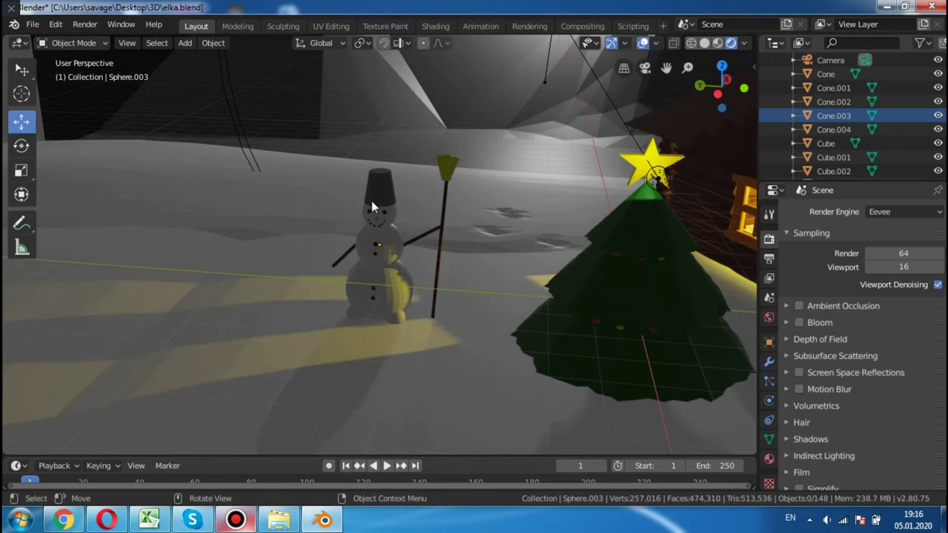
scroll(373, 201, "up", 2)
middle_click_drag(373, 201, 467, 174)
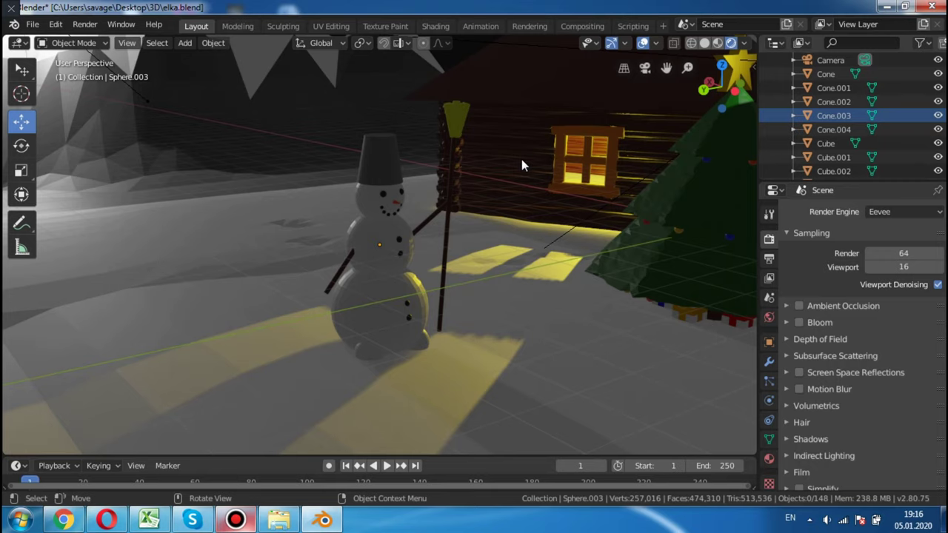
mouse_move(609, 159)
middle_mouse_down()
mouse_move(480, 193)
mouse_move(410, 258)
mouse_move(607, 188)
mouse_move(577, 157)
mouse_move(506, 161)
mouse_move(569, 163)
mouse_move(594, 180)
mouse_move(547, 205)
mouse_move(682, 181)
mouse_move(723, 195)
mouse_move(14, 203)
mouse_move(82, 211)
mouse_move(120, 183)
mouse_move(450, 217)
mouse_move(407, 177)
mouse_move(440, 175)
mouse_move(453, 159)
mouse_move(395, 168)
middle_mouse_up()
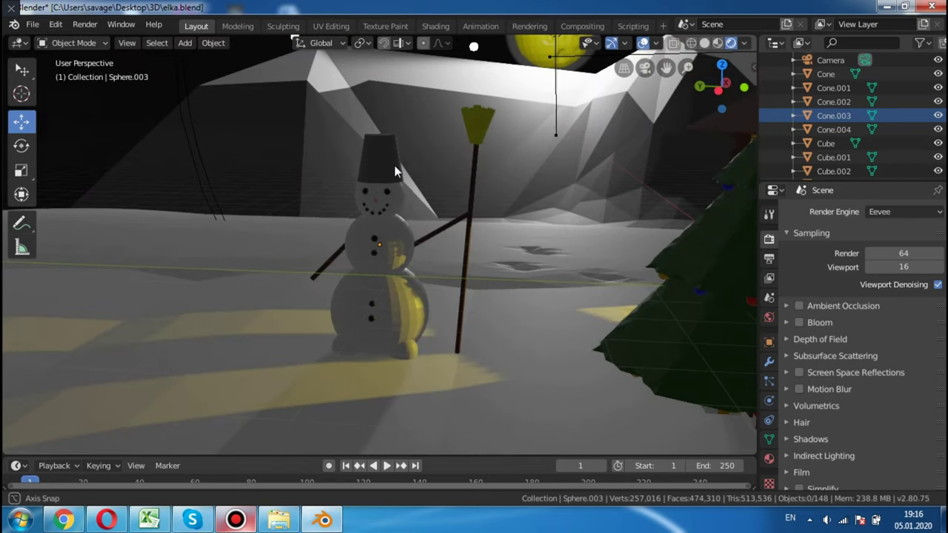
scroll(388, 166, "down", 2)
scroll(427, 180, "down", 3)
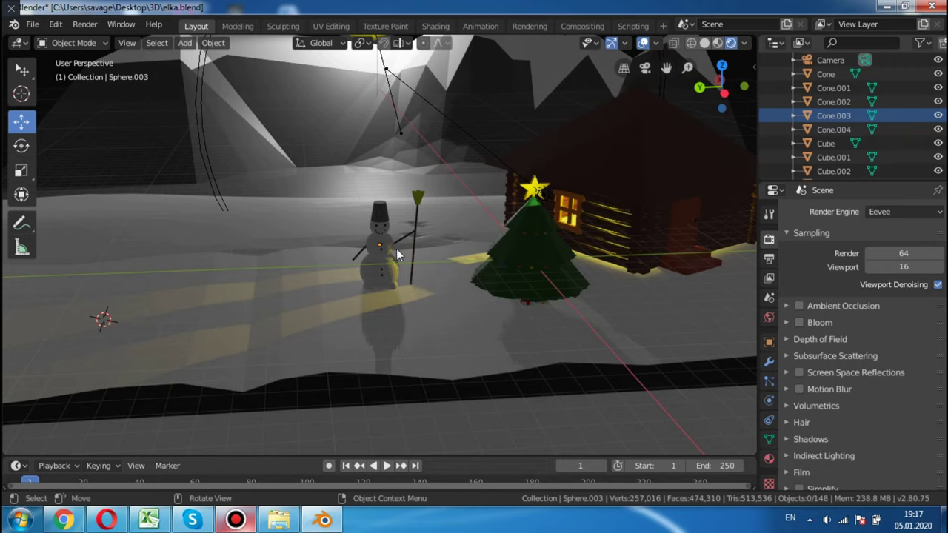
scroll(399, 248, "up", 4)
scroll(399, 249, "up", 3)
mouse_move(388, 244)
middle_mouse_down()
mouse_move(288, 238)
mouse_move(453, 230)
mouse_move(414, 244)
middle_mouse_up()
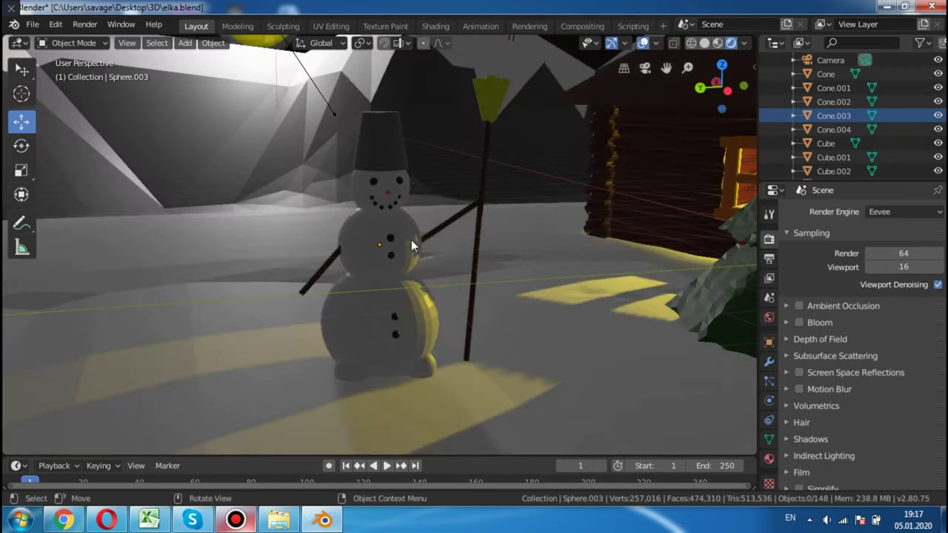
scroll(296, 214, "up", 1)
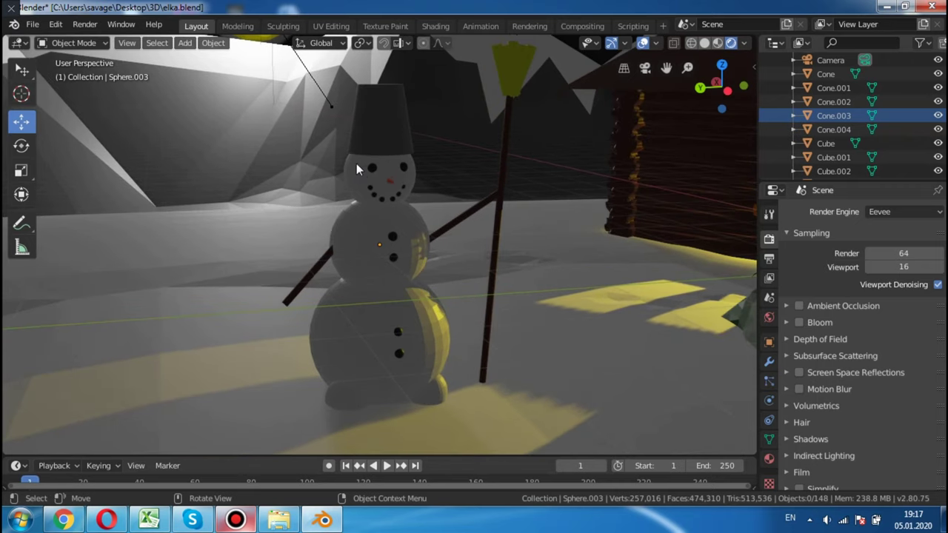
middle_click_drag(369, 195, 384, 204)
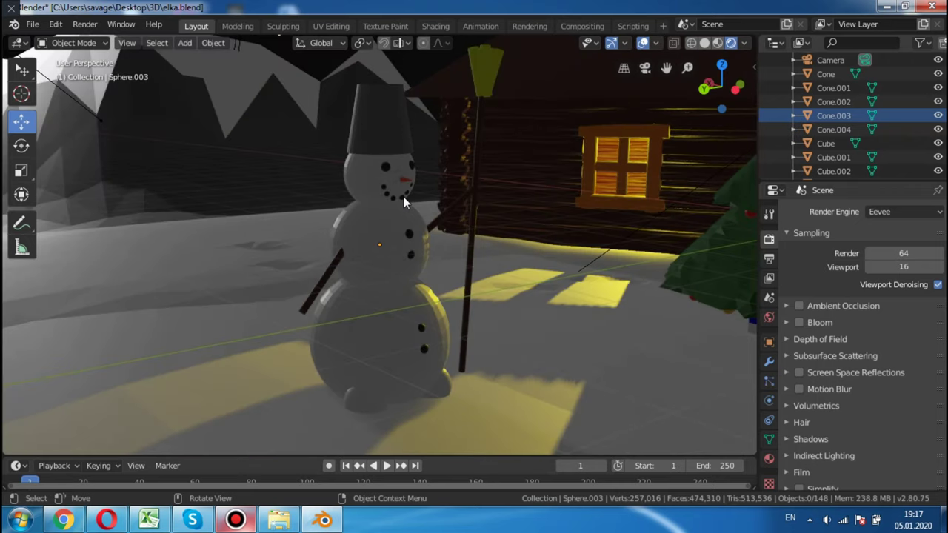
scroll(373, 163, "up", 1)
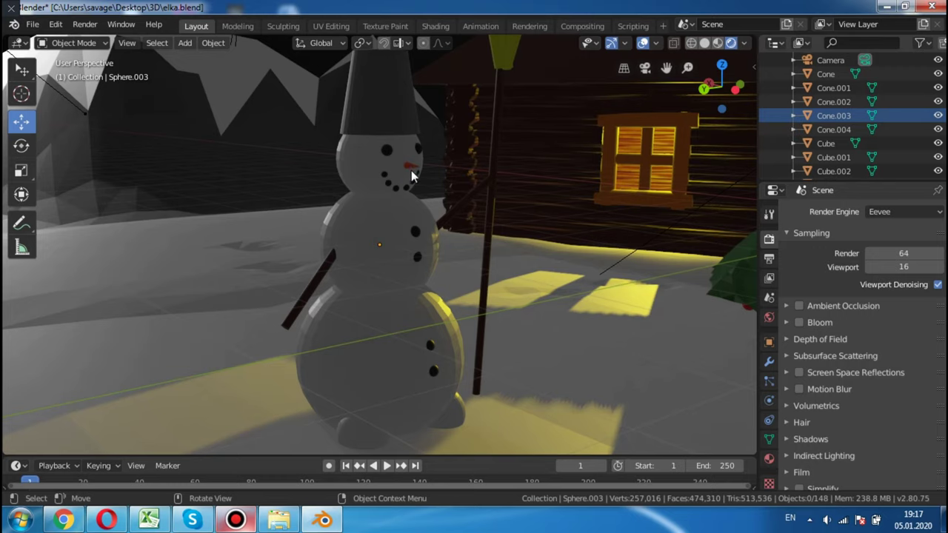
mouse_move(403, 165)
middle_mouse_down()
mouse_move(445, 168)
mouse_move(429, 171)
middle_mouse_up()
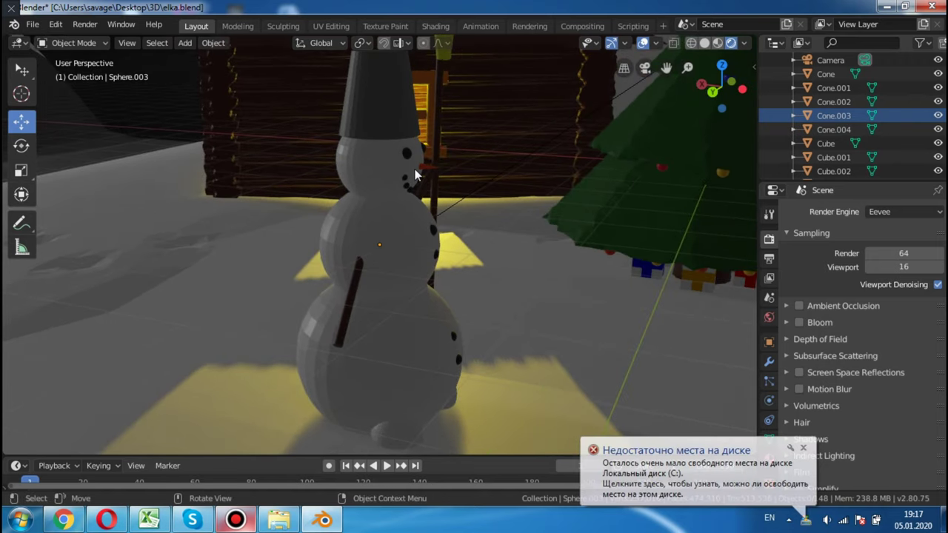
mouse_move(511, 219)
middle_mouse_down()
mouse_move(495, 260)
mouse_move(270, 291)
middle_mouse_up()
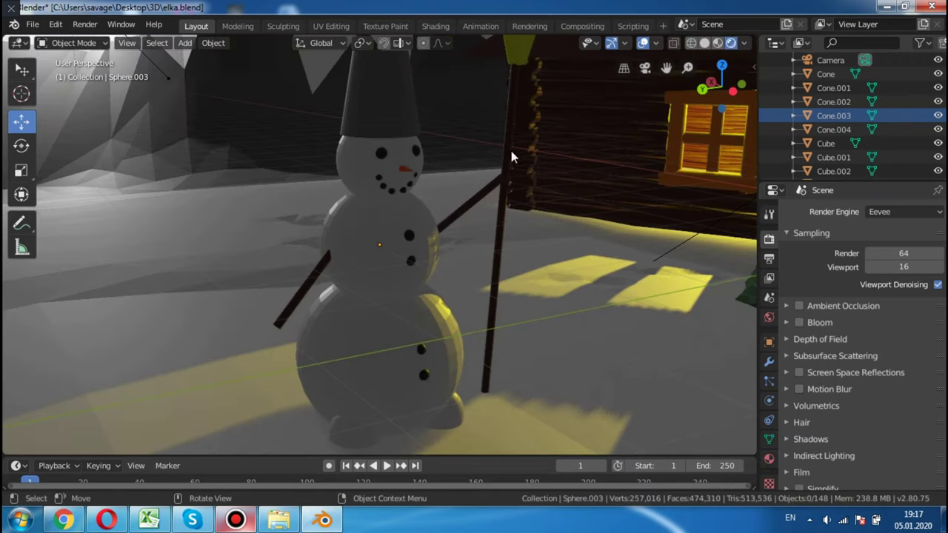
middle_click_drag(515, 289, 544, 290)
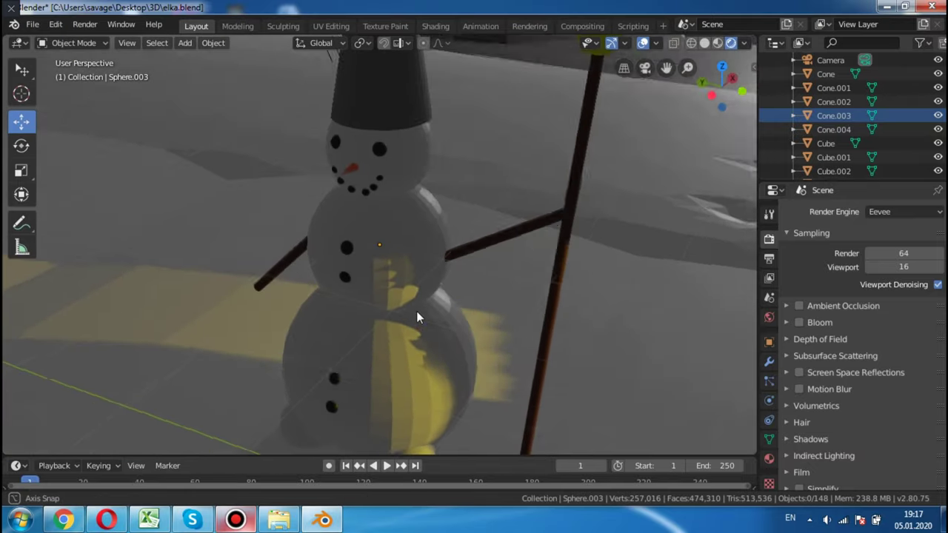
left_click(564, 226)
mouse_move(528, 259)
middle_mouse_down()
mouse_move(636, 221)
mouse_move(584, 196)
mouse_move(541, 212)
mouse_move(518, 267)
middle_mouse_up()
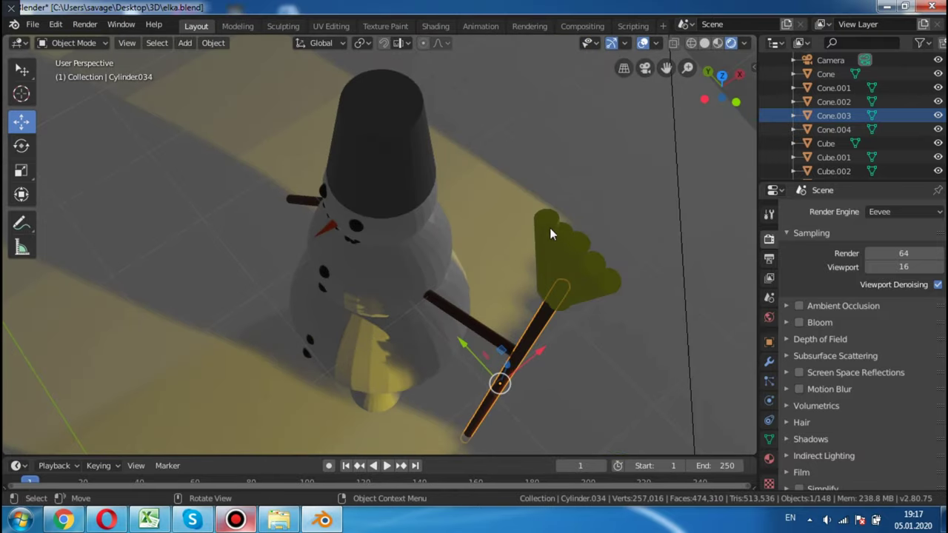
left_click(588, 268)
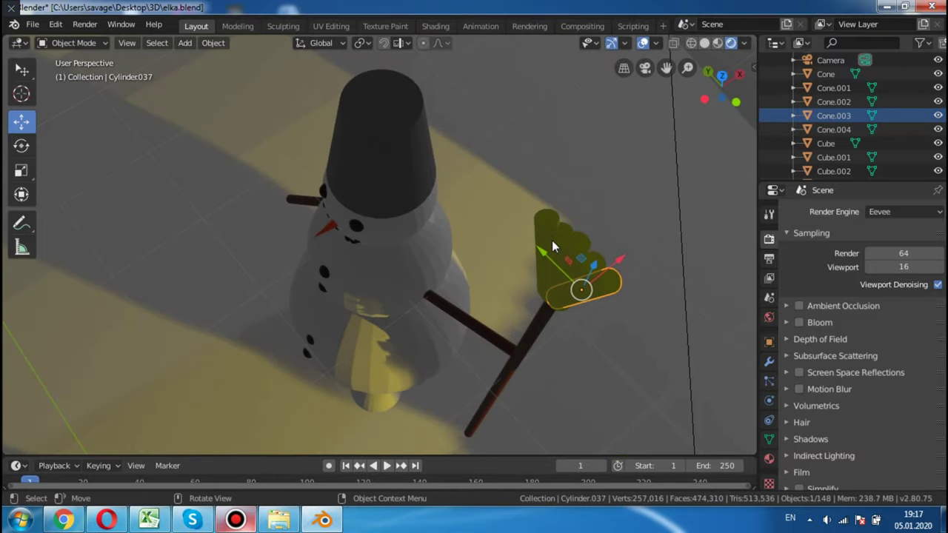
mouse_move(606, 241)
middle_mouse_down()
mouse_move(670, 179)
mouse_move(642, 196)
mouse_move(500, 234)
mouse_move(44, 271)
mouse_move(55, 343)
middle_mouse_up()
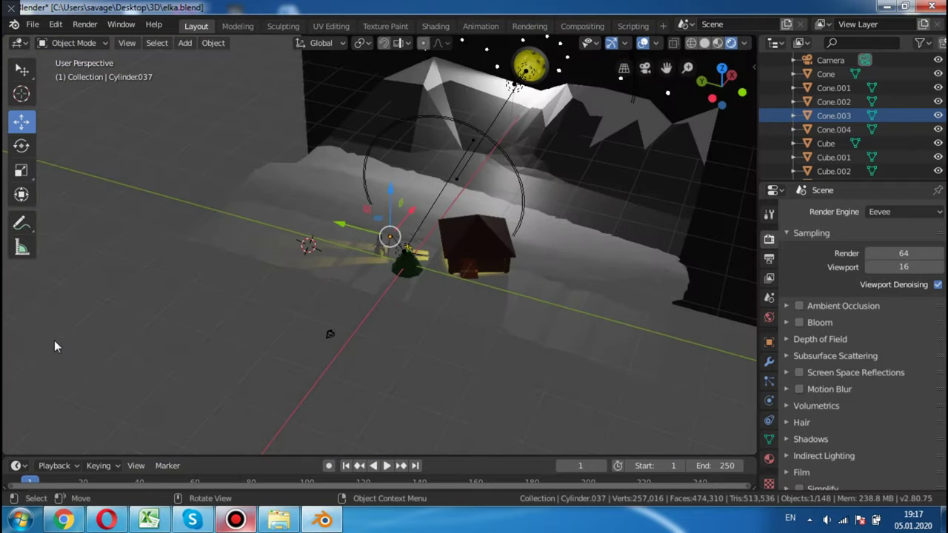
mouse_move(173, 223)
middle_mouse_down()
mouse_move(237, 260)
mouse_move(269, 261)
mouse_move(359, 217)
mouse_move(538, 231)
mouse_move(590, 224)
mouse_move(522, 234)
mouse_move(493, 366)
mouse_move(531, 392)
mouse_move(547, 363)
mouse_move(410, 268)
mouse_move(344, 201)
mouse_move(496, 219)
mouse_move(488, 208)
middle_mouse_up()
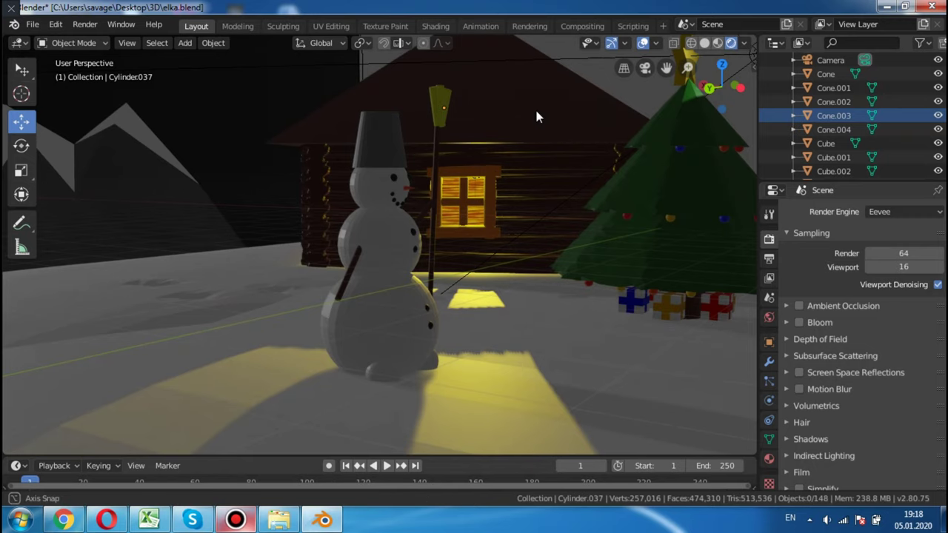
middle_click_drag(535, 106, 462, 430)
mouse_move(575, 317)
middle_mouse_down()
mouse_move(493, 333)
mouse_move(530, 339)
middle_mouse_up()
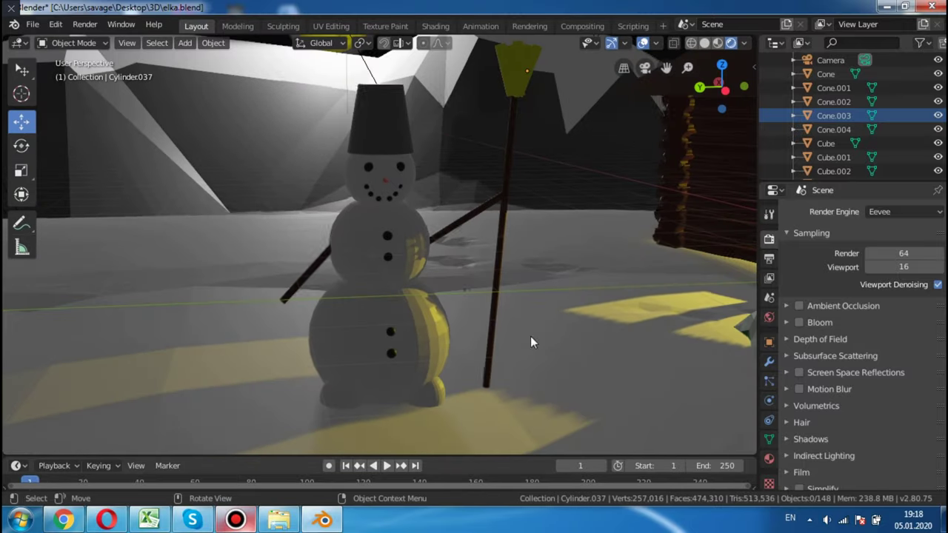
left_click(427, 392)
left_click(338, 395)
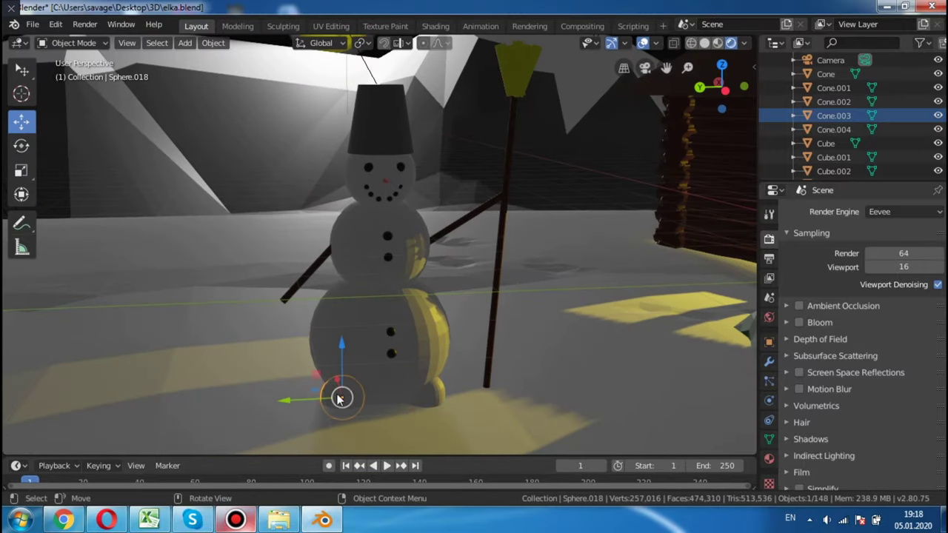
middle_click_drag(338, 395, 461, 367)
scroll(481, 373, "down", 5)
scroll(501, 379, "down", 3)
left_click(502, 379)
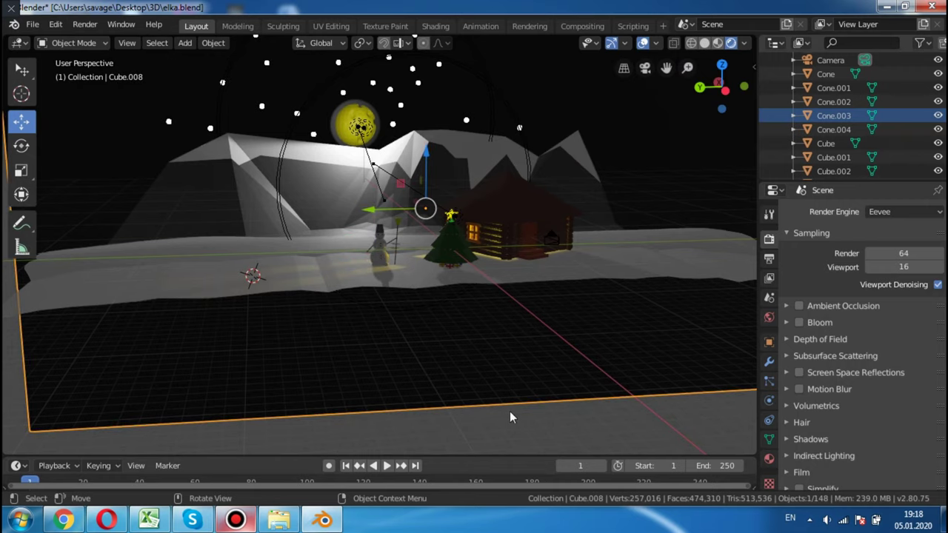
left_click(513, 413)
scroll(404, 300, "up", 3)
scroll(419, 296, "up", 3)
scroll(430, 269, "up", 2)
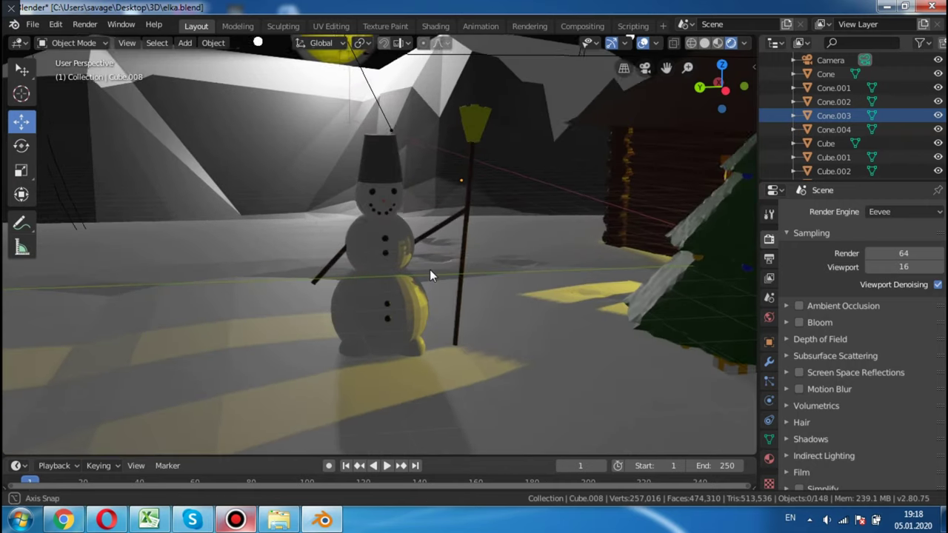
scroll(442, 271, "up", 2)
scroll(442, 273, "up", 2)
mouse_move(456, 271)
middle_mouse_down()
mouse_move(290, 338)
mouse_move(482, 323)
mouse_move(543, 402)
mouse_move(476, 247)
mouse_move(511, 276)
mouse_move(516, 299)
middle_mouse_up()
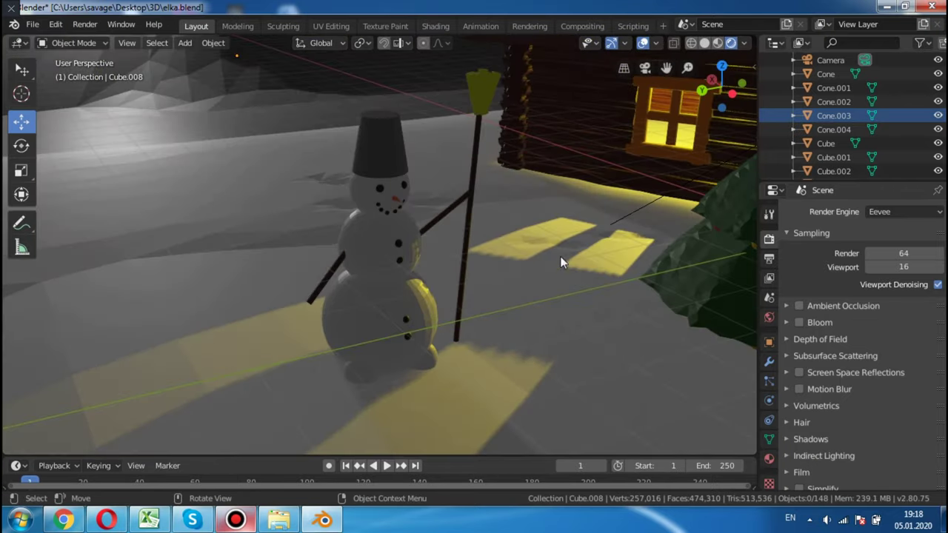
mouse_move(580, 254)
middle_mouse_down()
mouse_move(638, 254)
mouse_move(585, 251)
mouse_move(542, 186)
mouse_move(540, 196)
mouse_move(420, 242)
middle_mouse_up()
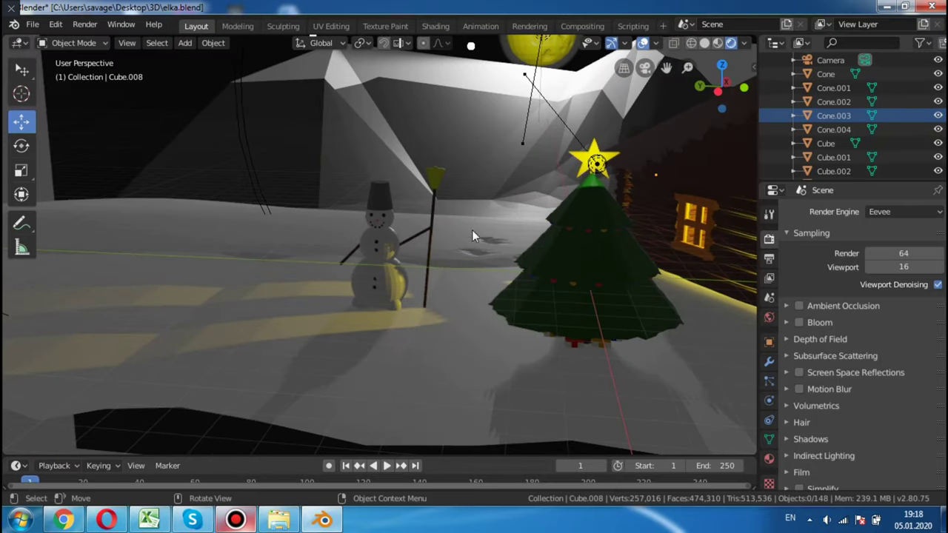
left_click(604, 271)
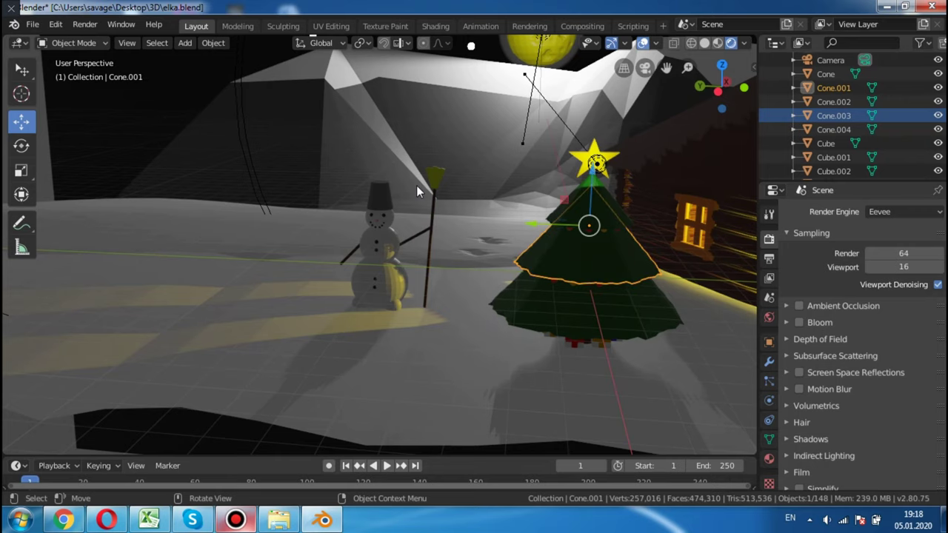
key("KP_Decimal")
scroll(565, 393, "down", 1)
scroll(566, 393, "down", 1)
scroll(566, 398, "down", 3)
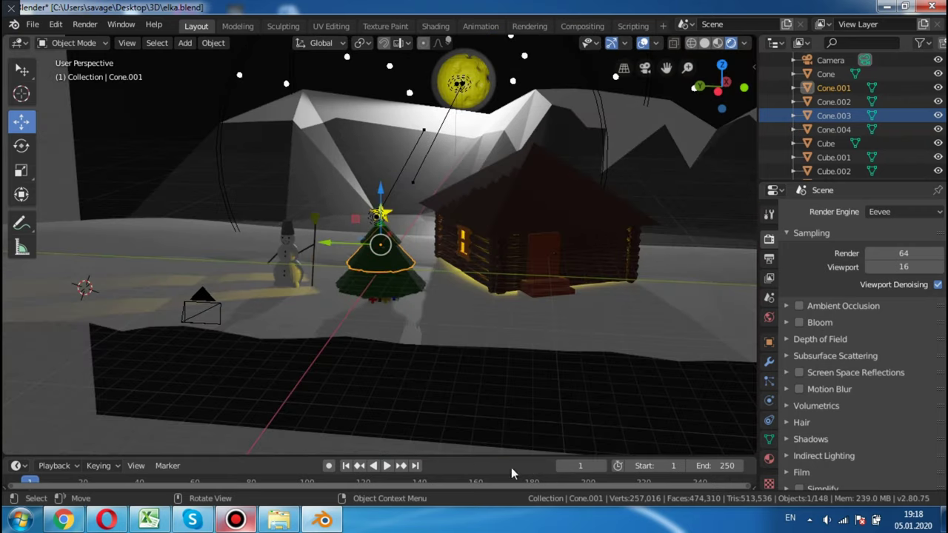
left_click(385, 386)
scroll(392, 374, "up", 3)
mouse_move(406, 360)
middle_mouse_down()
mouse_move(462, 355)
mouse_move(486, 342)
middle_mouse_up()
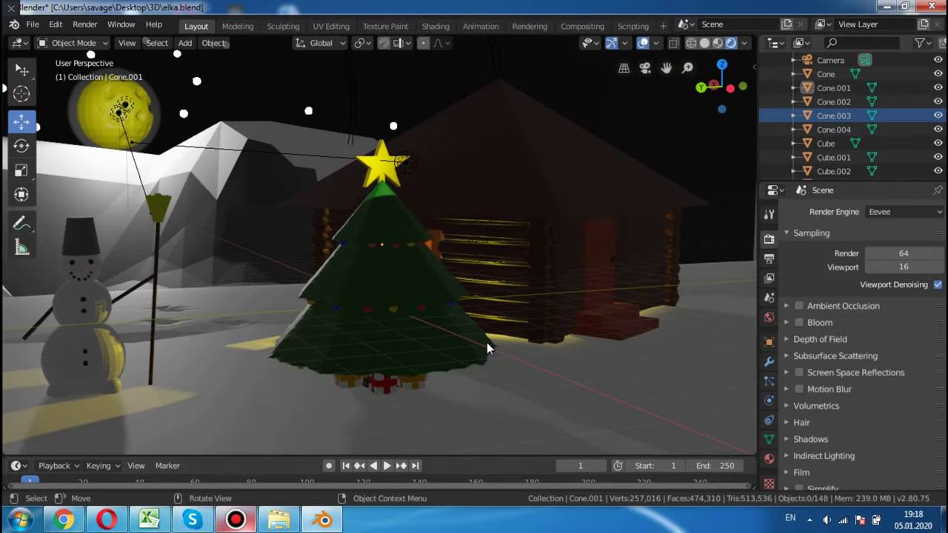
scroll(488, 343, "up", 2)
scroll(496, 358, "down", 2)
mouse_move(521, 328)
middle_mouse_down()
mouse_move(511, 310)
mouse_move(349, 403)
mouse_move(450, 391)
mouse_move(447, 418)
mouse_move(444, 387)
mouse_move(400, 400)
middle_mouse_up()
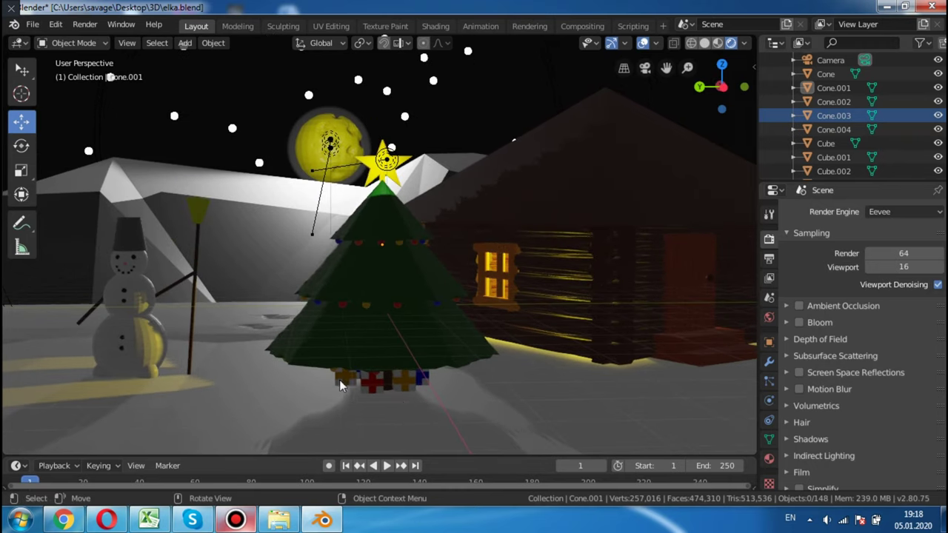
mouse_move(411, 356)
middle_mouse_down()
mouse_move(567, 295)
mouse_move(570, 308)
middle_mouse_up()
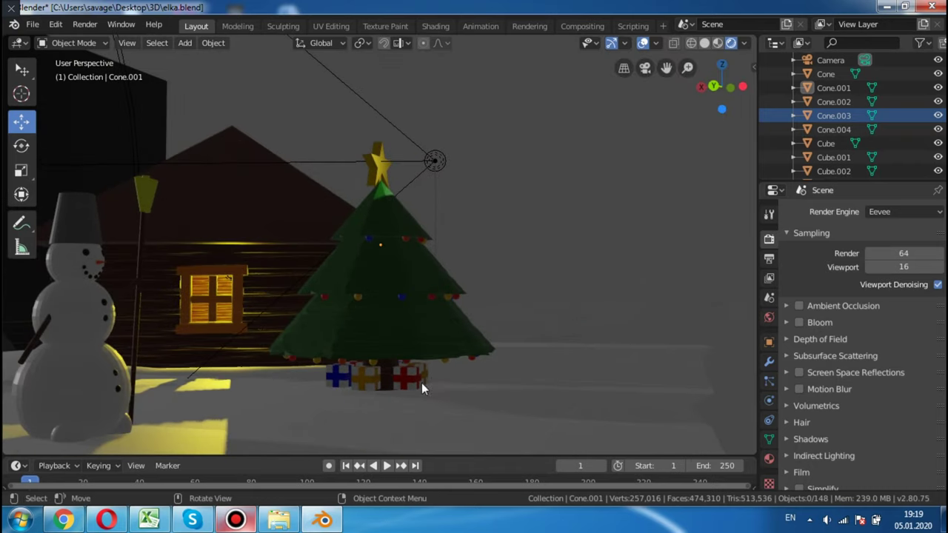
mouse_move(430, 380)
middle_mouse_down()
mouse_move(511, 327)
mouse_move(480, 326)
mouse_move(462, 375)
middle_mouse_up()
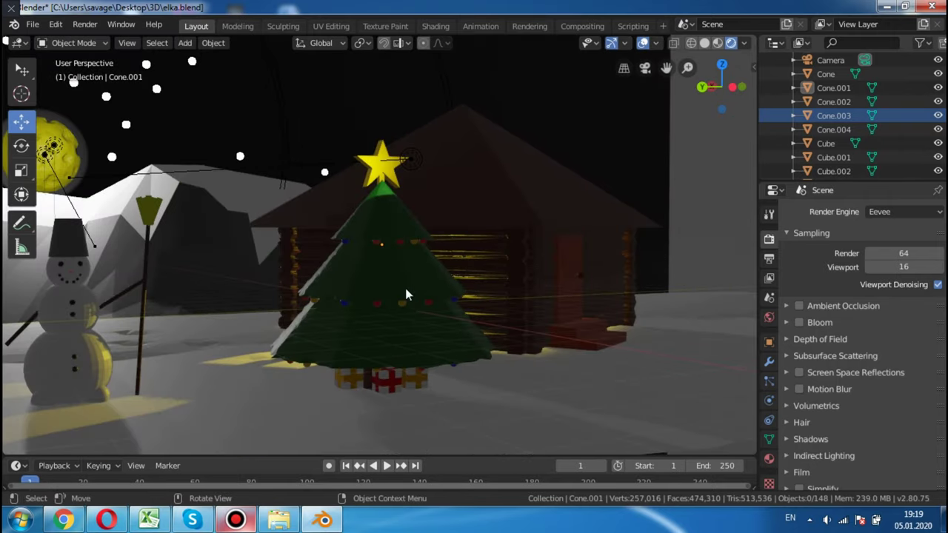
mouse_move(526, 290)
middle_mouse_down()
mouse_move(445, 304)
mouse_move(526, 288)
mouse_move(613, 290)
mouse_move(114, 300)
mouse_move(67, 282)
mouse_move(34, 297)
mouse_move(88, 286)
middle_mouse_up()
scroll(391, 279, "up", 3)
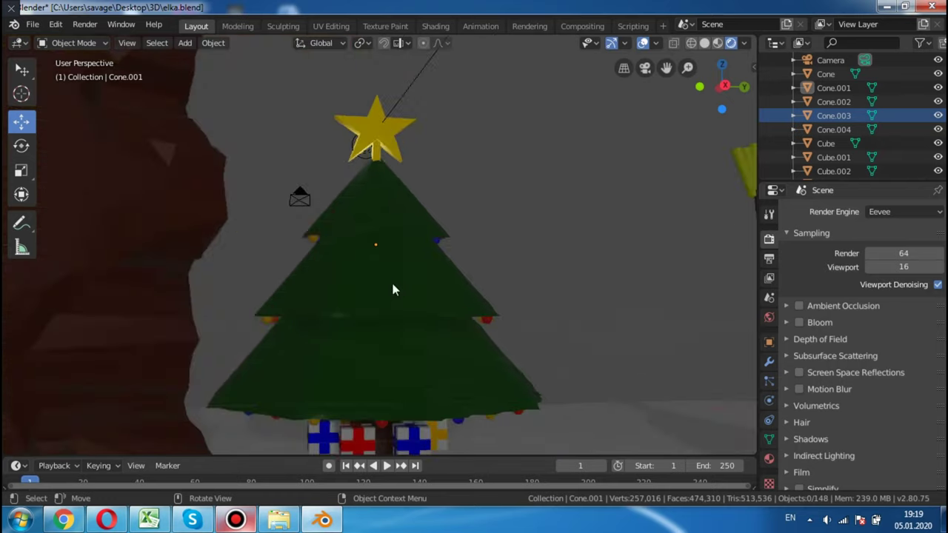
scroll(361, 247, "up", 2)
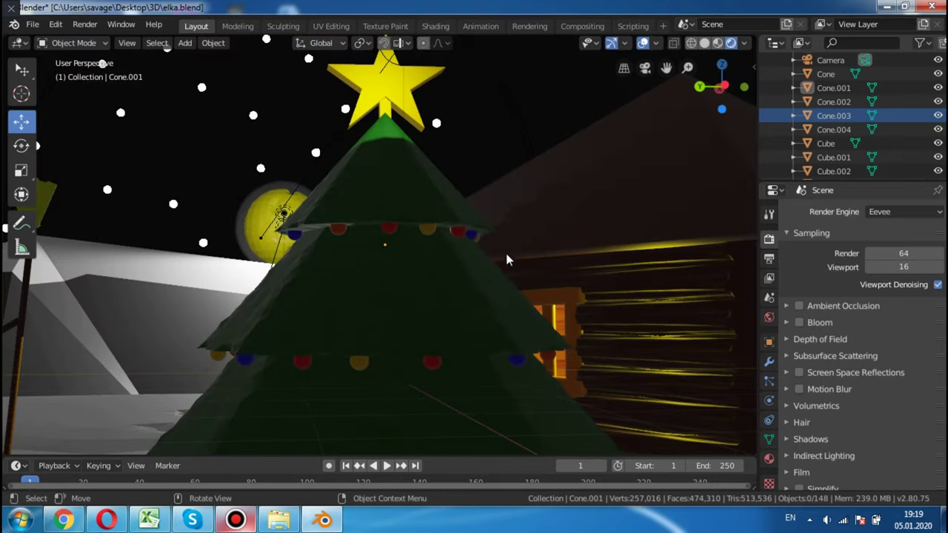
scroll(425, 275, "down", 3)
scroll(422, 304, "down", 2)
mouse_move(400, 358)
middle_mouse_down()
mouse_move(392, 335)
mouse_move(383, 401)
middle_mouse_up()
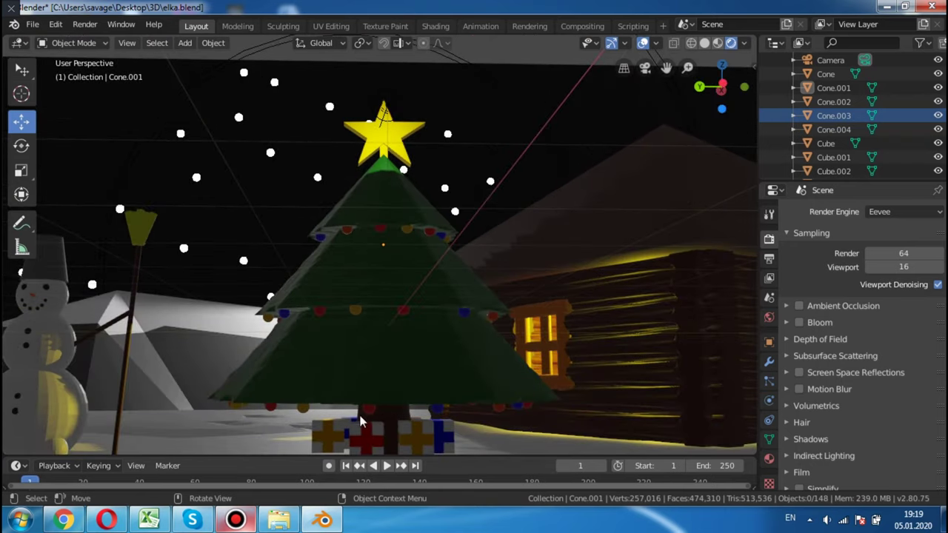
middle_click_drag(422, 299, 464, 358)
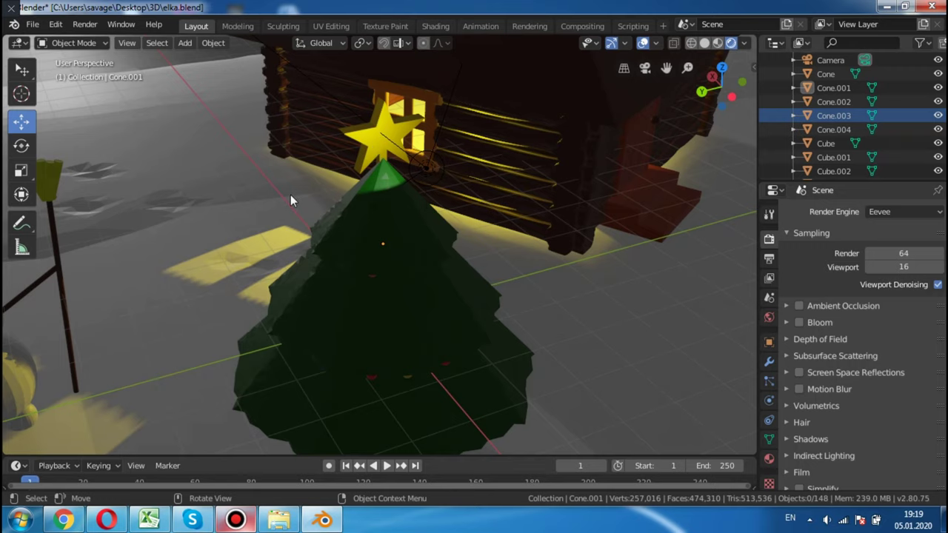
middle_click_drag(430, 106, 536, 94)
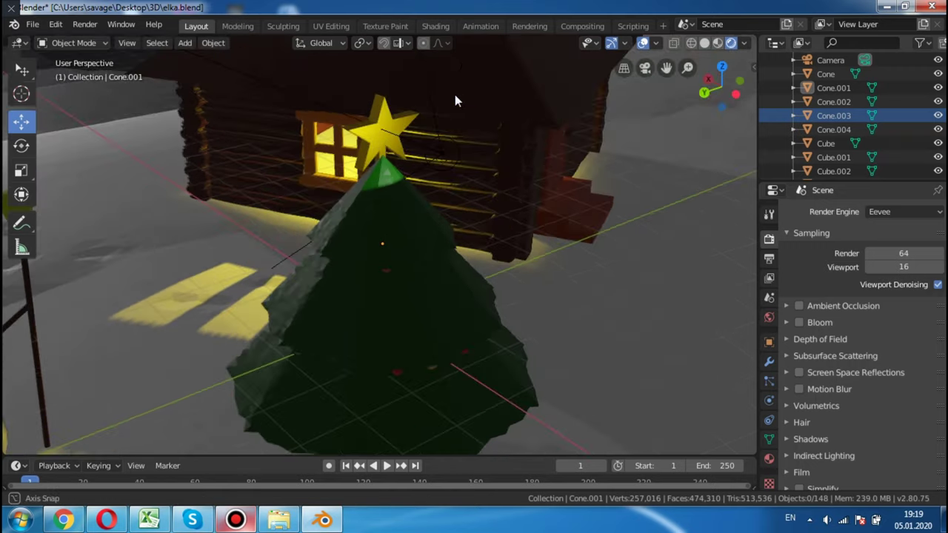
mouse_move(691, 107)
middle_mouse_down()
mouse_move(706, 68)
mouse_move(377, 80)
mouse_move(496, 71)
mouse_move(348, 36)
middle_mouse_up()
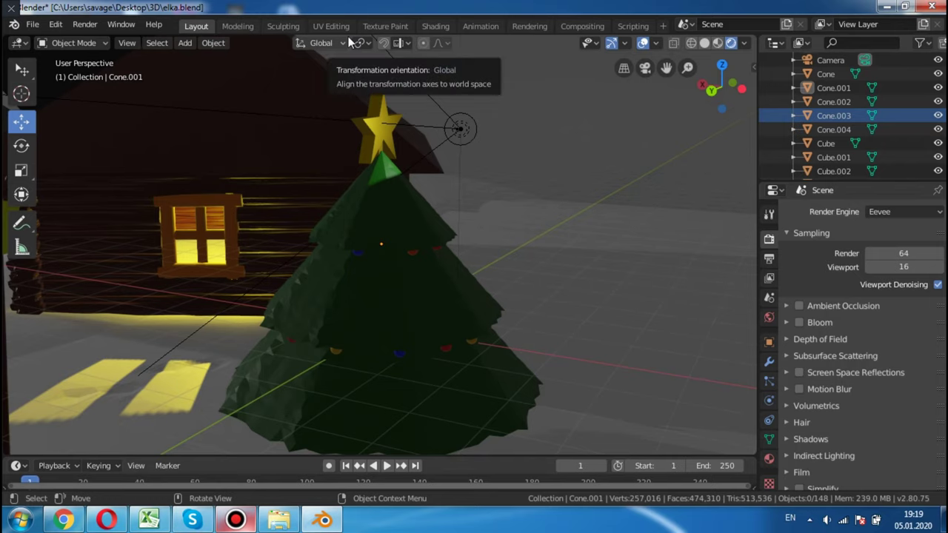
scroll(491, 134, "down", 5)
scroll(489, 257, "down", 3)
middle_click_drag(489, 263, 529, 275)
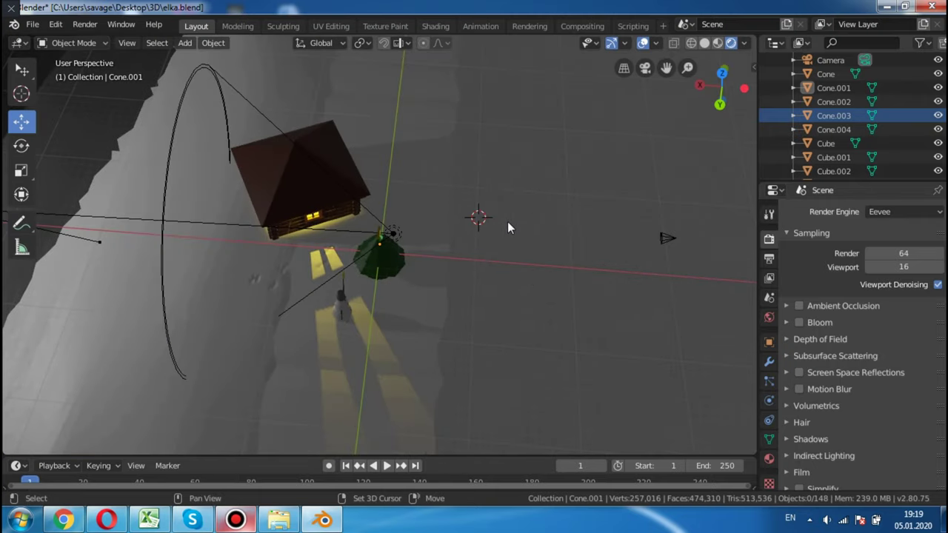
Add a 2 m mesh plane to the scene
key("shift+a")
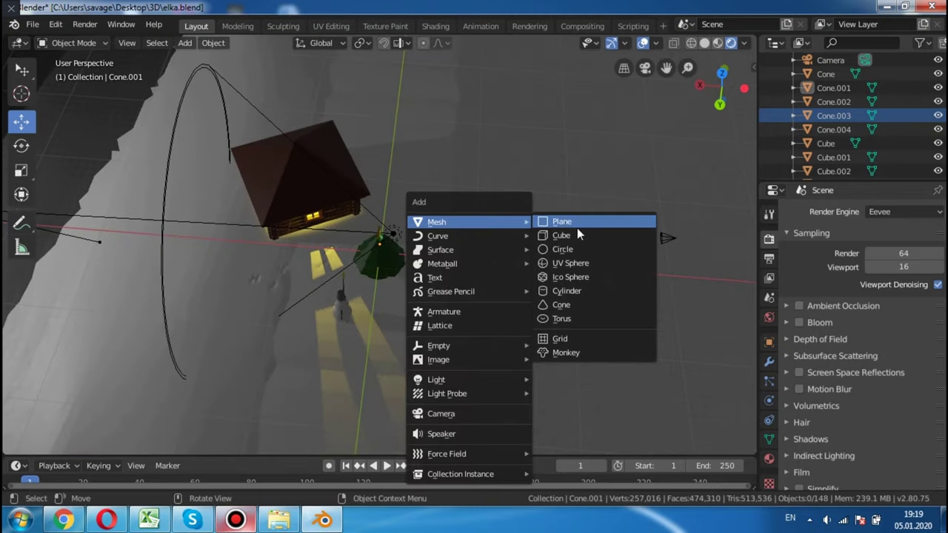
left_click(577, 228)
mouse_move(595, 209)
middle_mouse_down()
mouse_move(518, 177)
mouse_move(531, 183)
middle_mouse_up()
scroll(484, 162, "up", 4)
scroll(538, 164, "up", 3)
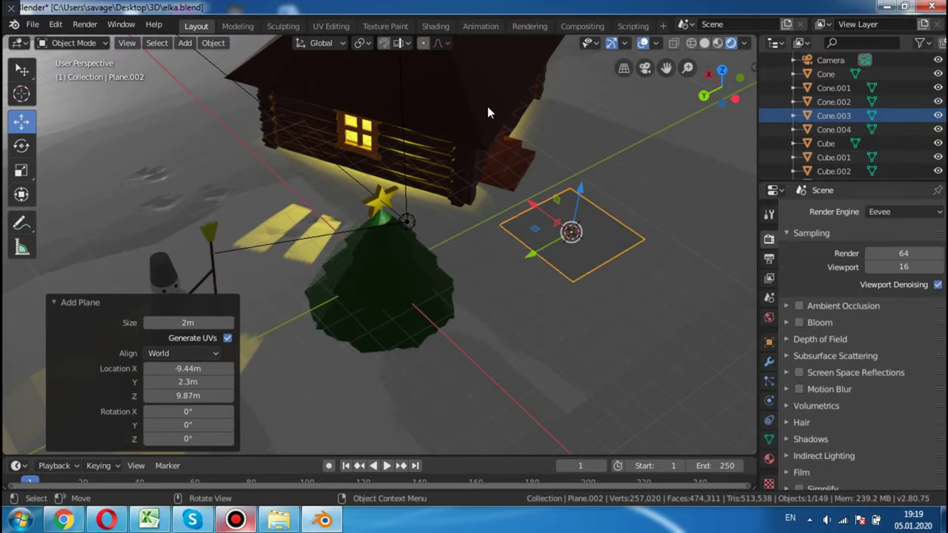
Frame the new plane in Material Preview shading and isolate it in local view
key("KP_Decimal")
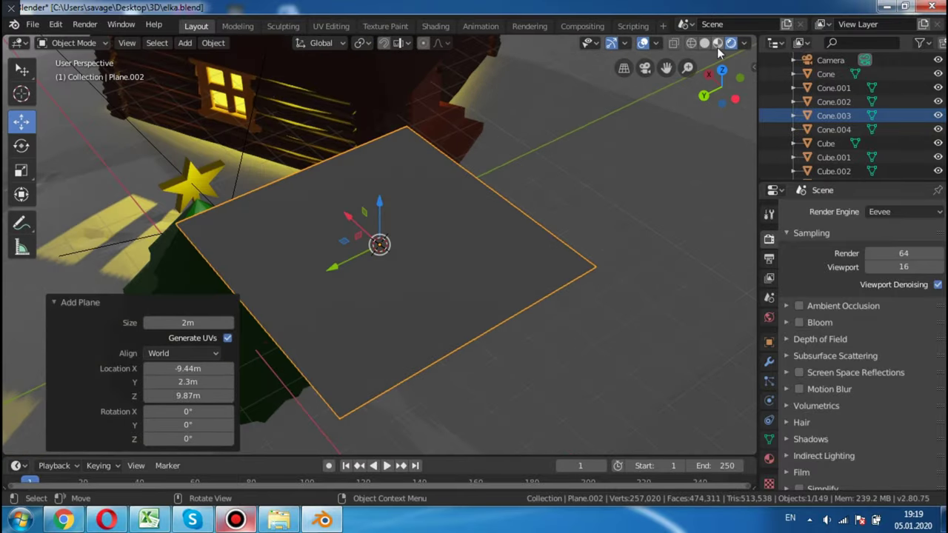
left_click(716, 43)
key("KP_Divide")
middle_click_drag(540, 177, 706, 171)
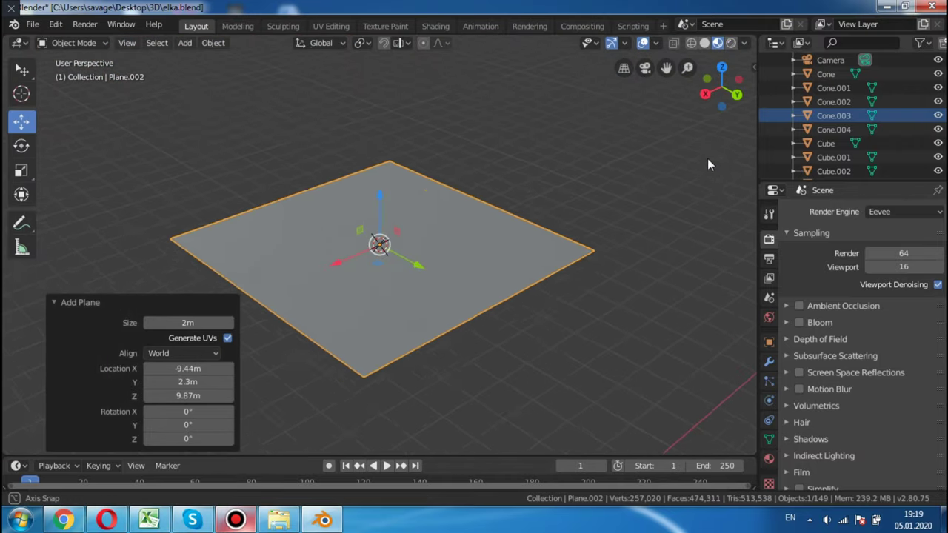
In Edit Mode, extrude the plane's face upward into a box and delete its top face
mouse_move(623, 297)
middle_mouse_down()
mouse_move(571, 207)
mouse_move(618, 212)
mouse_move(609, 195)
mouse_move(530, 197)
middle_mouse_up()
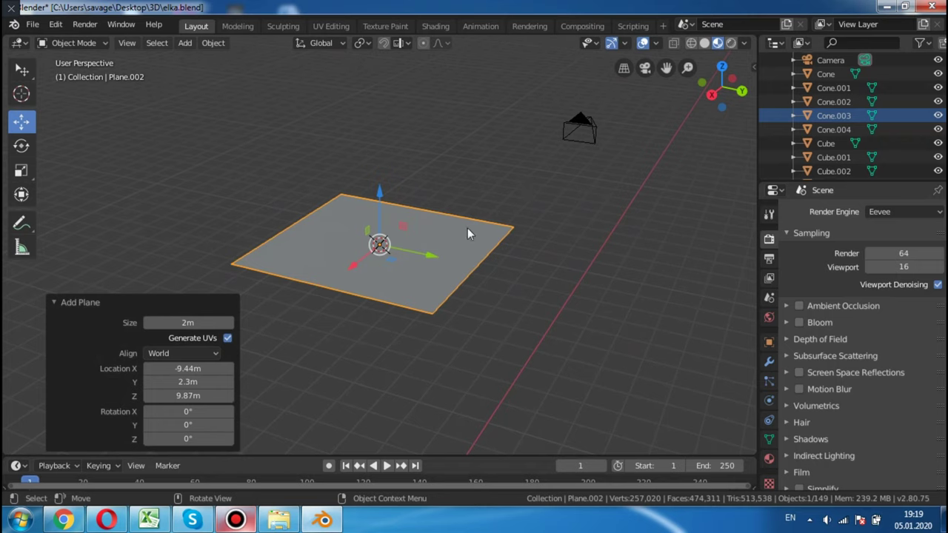
key("Tab")
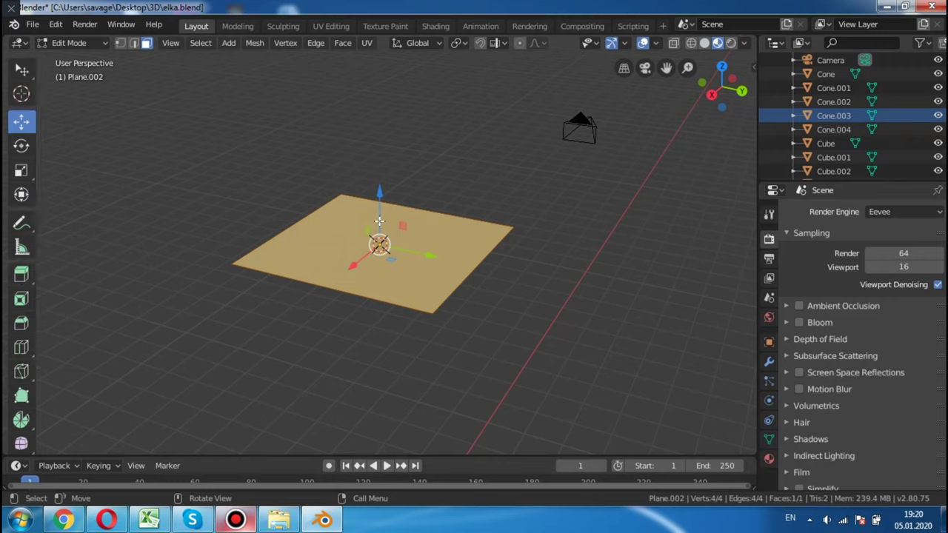
left_click(412, 280)
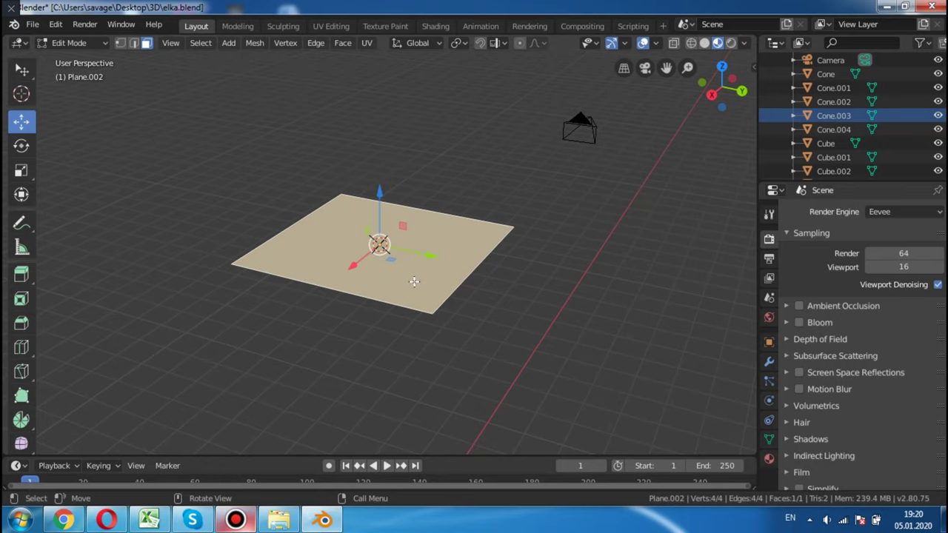
key("e")
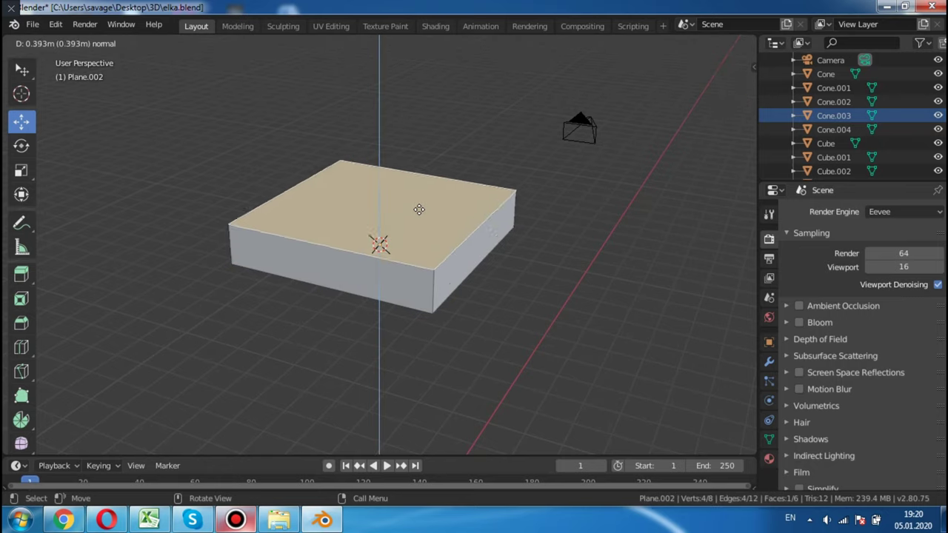
left_click(422, 110)
mouse_move(423, 111)
middle_mouse_down()
mouse_move(498, 157)
mouse_move(317, 97)
middle_mouse_up()
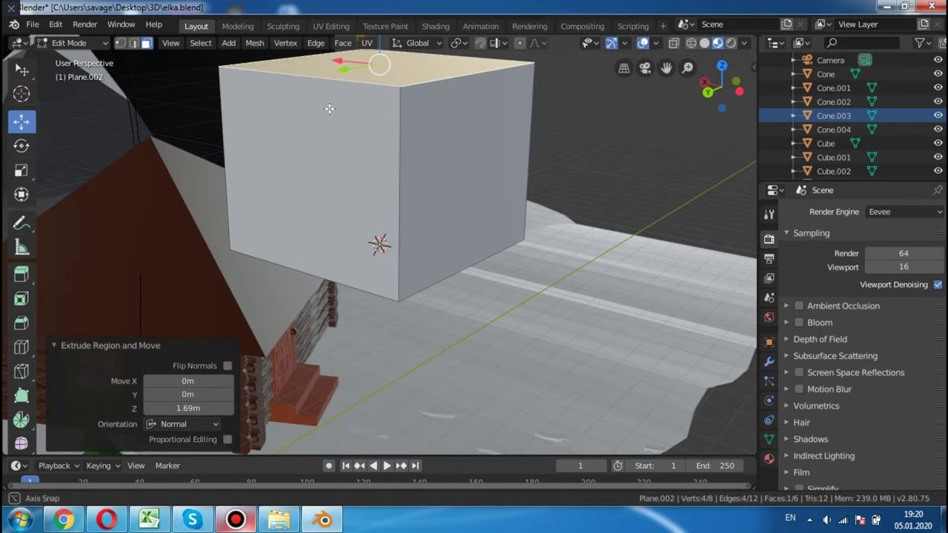
key("x")
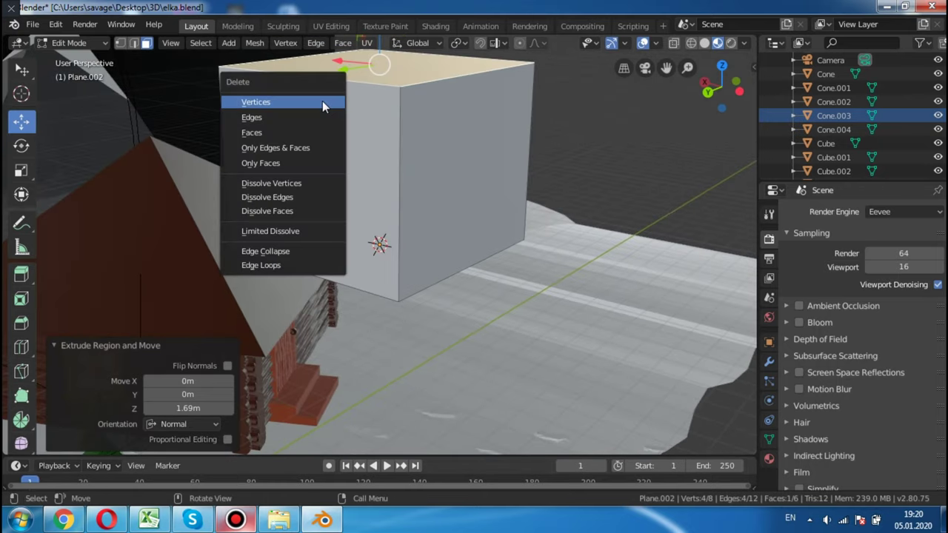
left_click(290, 134)
Return to Object Mode and delete the open-topped box object
mouse_move(429, 127)
middle_mouse_down()
mouse_move(562, 186)
mouse_move(663, 179)
middle_mouse_up()
scroll(603, 169, "down", 3)
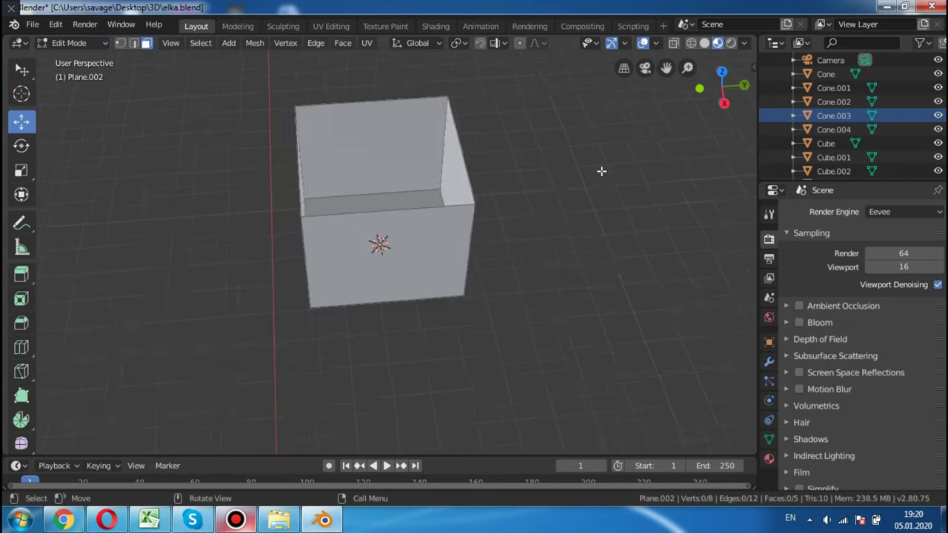
scroll(603, 169, "down", 3)
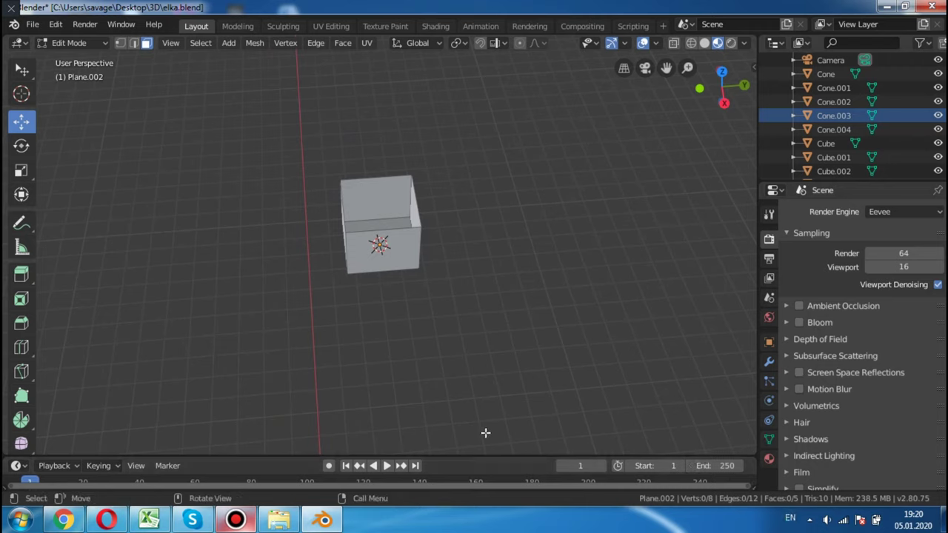
left_click(18, 74)
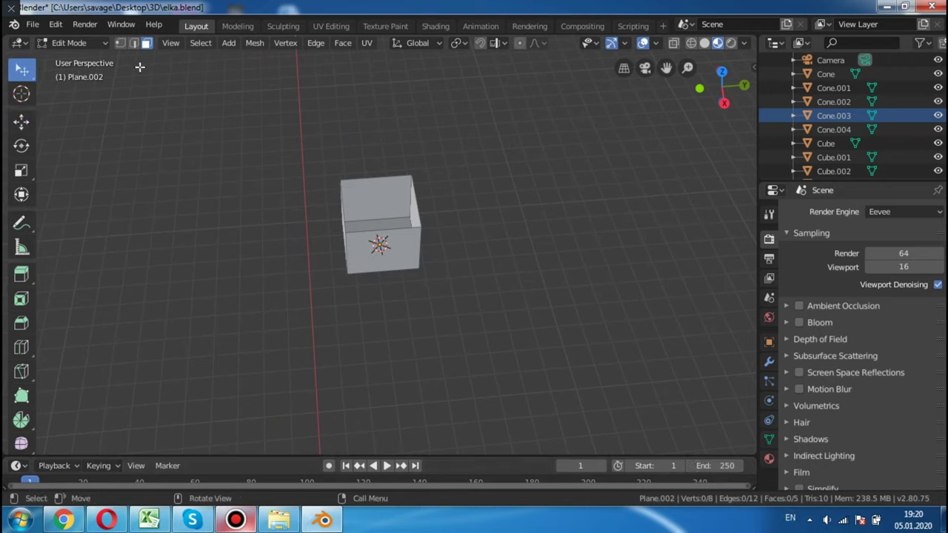
key("Tab")
left_click(22, 71)
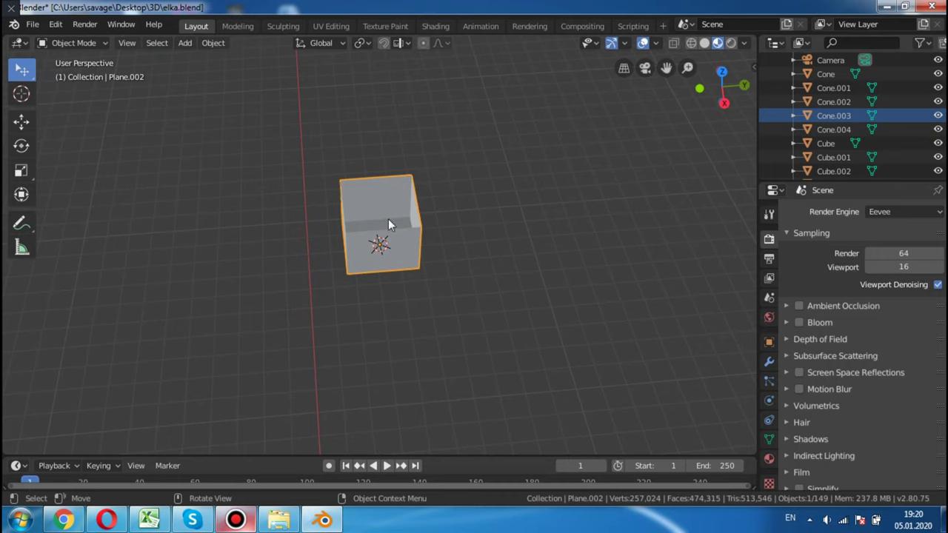
key("Delete")
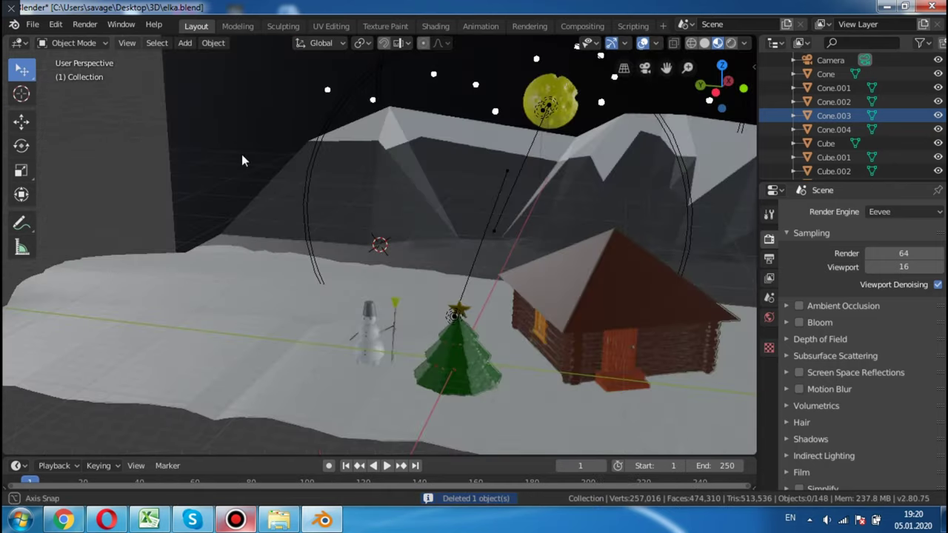
middle_click_drag(243, 155, 399, 243)
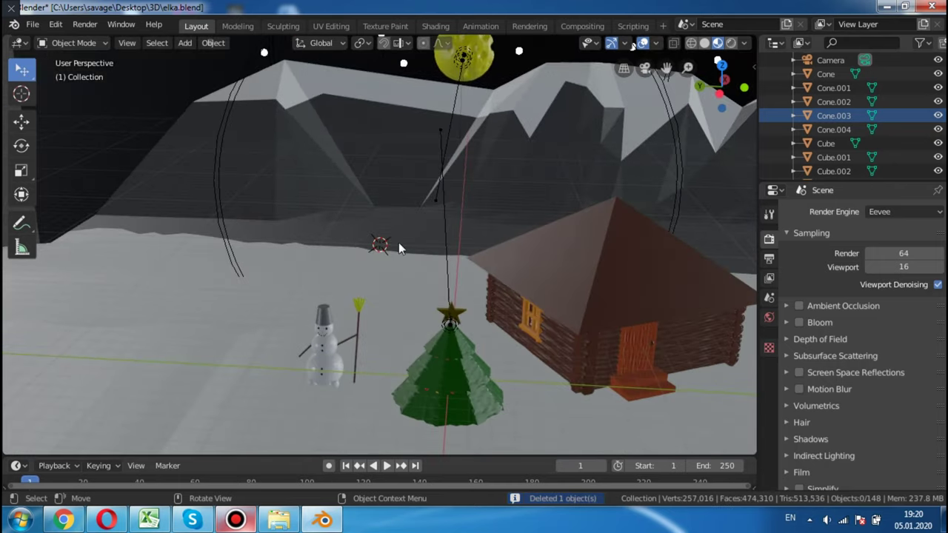
left_click(456, 315)
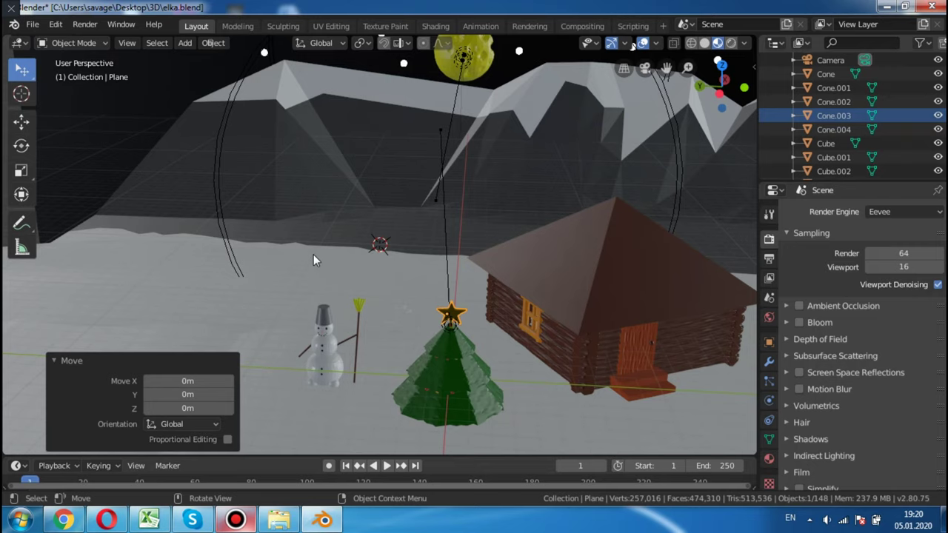
key("KP_Decimal")
mouse_move(313, 254)
middle_mouse_down()
mouse_move(314, 162)
mouse_move(229, 130)
middle_mouse_up()
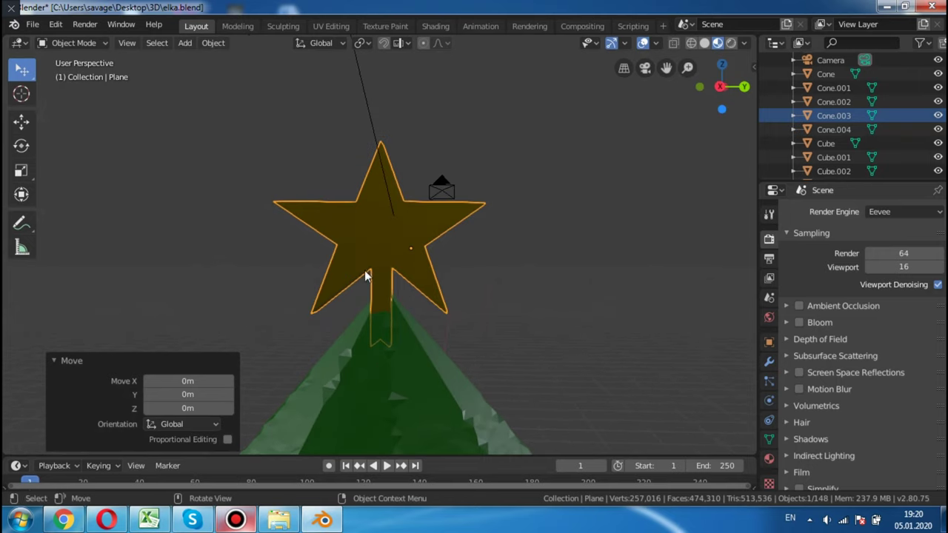
mouse_move(383, 300)
middle_mouse_down()
mouse_move(506, 292)
mouse_move(360, 303)
middle_mouse_up()
mouse_move(398, 225)
middle_mouse_down()
mouse_move(287, 260)
mouse_move(352, 226)
mouse_move(420, 227)
mouse_move(359, 219)
mouse_move(449, 221)
mouse_move(323, 237)
mouse_move(356, 230)
middle_mouse_up()
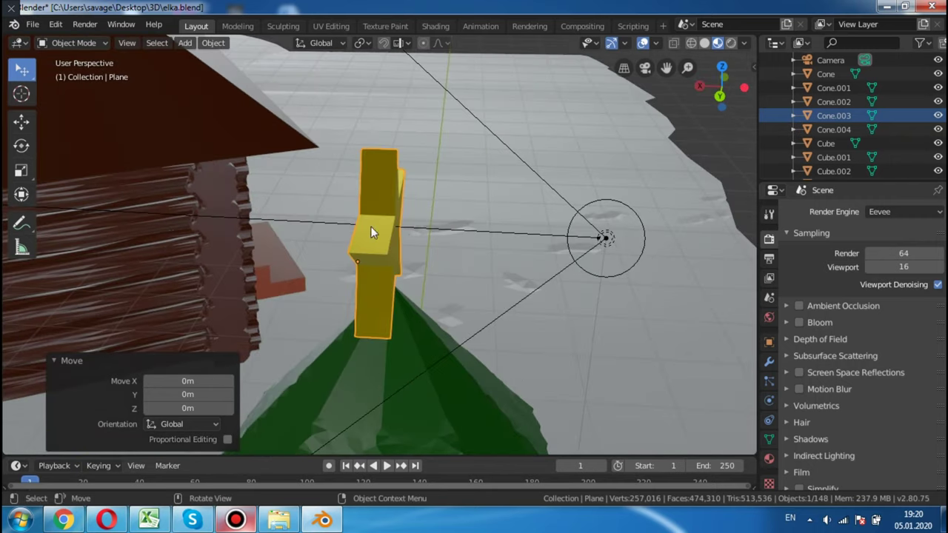
mouse_move(449, 224)
middle_mouse_down()
mouse_move(366, 221)
mouse_move(425, 195)
mouse_move(455, 197)
mouse_move(358, 177)
mouse_move(387, 195)
middle_mouse_up()
scroll(567, 279, "down", 5)
left_click(623, 381)
mouse_move(624, 375)
middle_mouse_down()
mouse_move(579, 338)
mouse_move(474, 325)
mouse_move(478, 289)
mouse_move(509, 310)
mouse_move(508, 299)
mouse_move(609, 330)
mouse_move(413, 239)
mouse_move(635, 325)
mouse_move(558, 286)
mouse_move(488, 306)
mouse_move(565, 306)
mouse_move(551, 323)
mouse_move(497, 315)
mouse_move(582, 282)
mouse_move(635, 277)
mouse_move(513, 306)
mouse_move(477, 291)
mouse_move(555, 306)
mouse_move(436, 301)
middle_mouse_up()
scroll(551, 339, "up", 5)
scroll(497, 315, "up", 3)
scroll(497, 315, "up", 2)
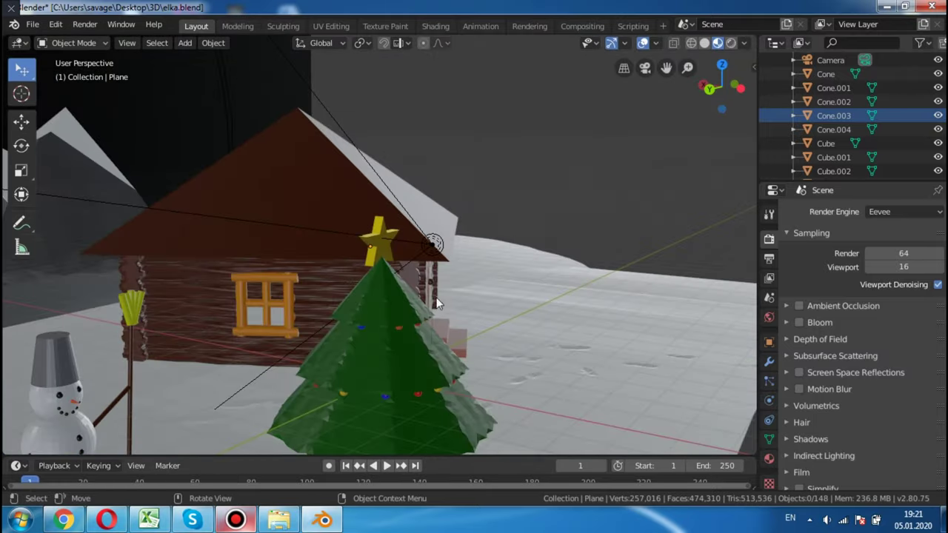
left_click(378, 303)
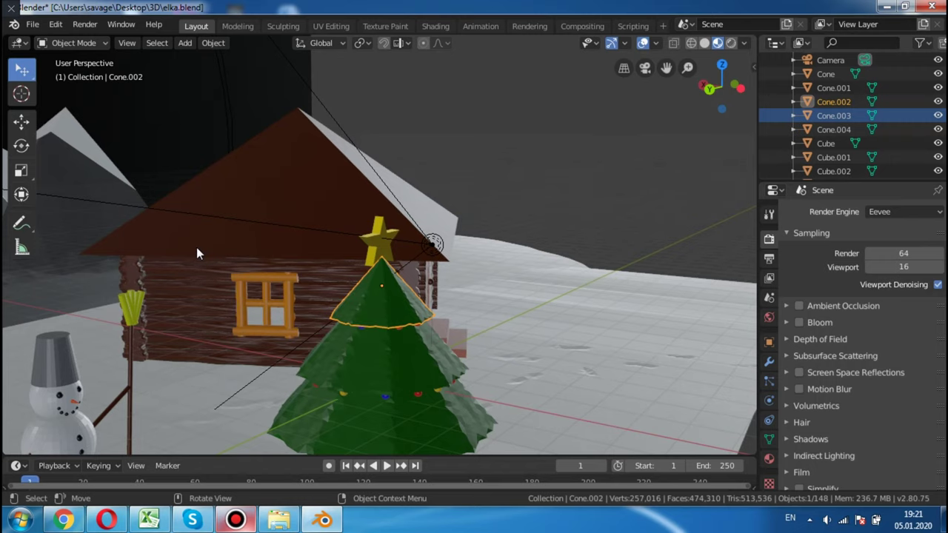
key("KP_Decimal")
mouse_move(196, 247)
middle_mouse_down()
mouse_move(314, 278)
mouse_move(649, 278)
mouse_move(543, 265)
middle_mouse_up()
scroll(543, 265, "down", 2)
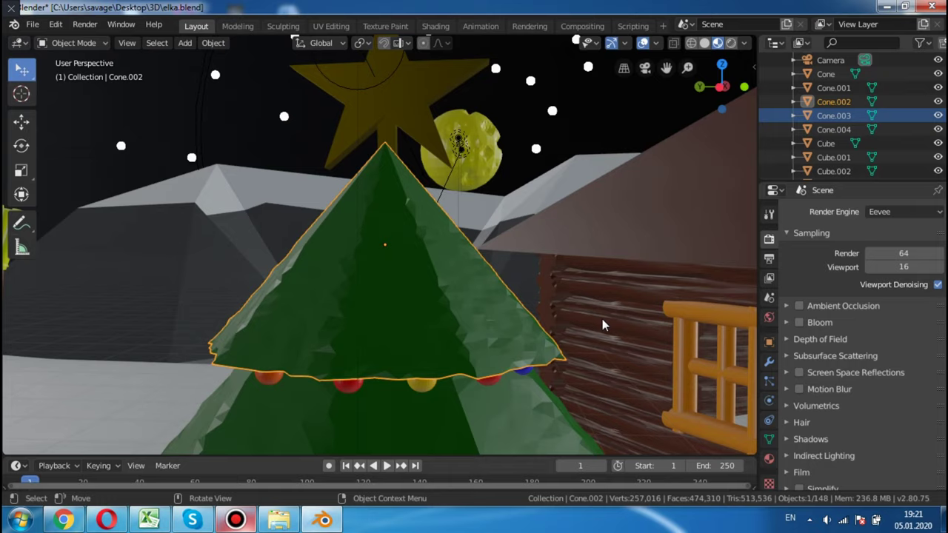
middle_click_drag(603, 324, 211, 314)
mouse_move(395, 239)
middle_mouse_down()
mouse_move(308, 237)
mouse_move(340, 230)
mouse_move(318, 215)
mouse_move(316, 191)
mouse_move(346, 165)
mouse_move(257, 184)
mouse_move(206, 211)
mouse_move(392, 226)
mouse_move(356, 239)
mouse_move(438, 165)
mouse_move(320, 182)
mouse_move(377, 158)
mouse_move(422, 169)
mouse_move(348, 184)
mouse_move(371, 217)
middle_mouse_up()
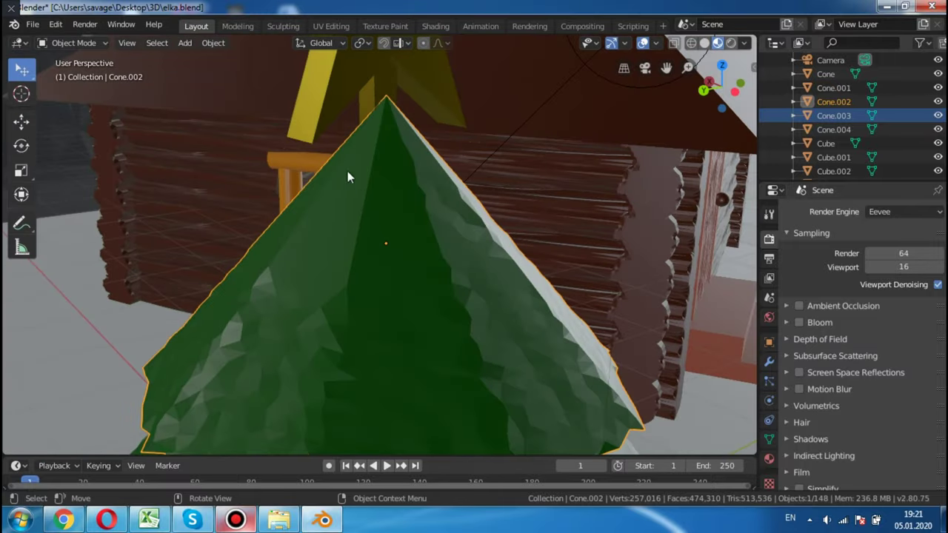
Sculpt Draw strokes onto the tree's top cone, then select the treetop star and return to Layout
left_click(291, 27)
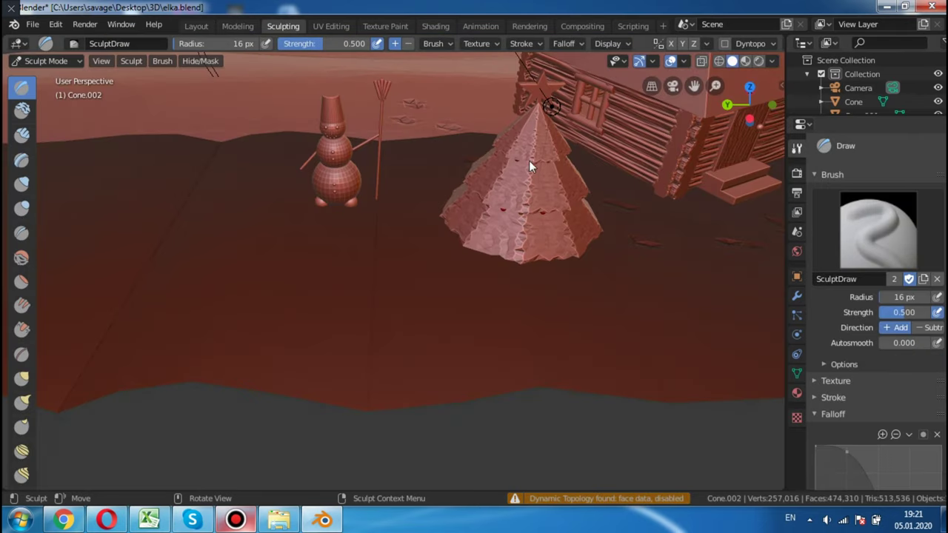
mouse_move(521, 187)
left_mouse_down()
mouse_move(530, 167)
mouse_move(544, 224)
mouse_move(535, 255)
left_mouse_up()
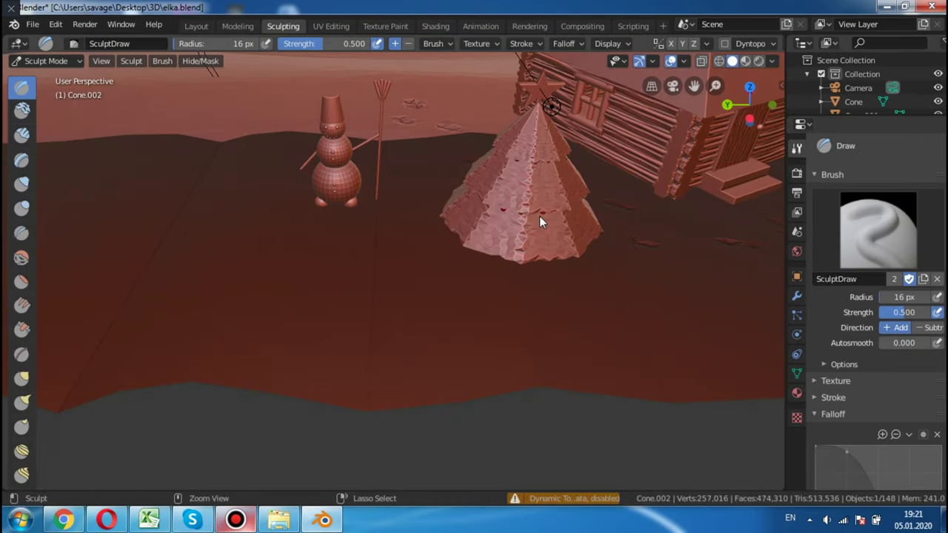
key("ctrl+Tab")
left_click(535, 90)
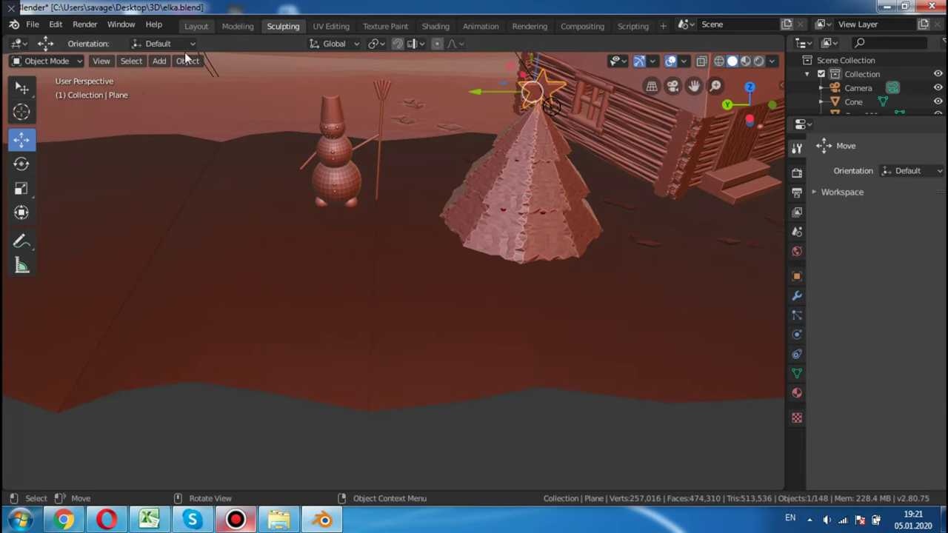
left_click(198, 26)
Orbit around the tree, snowman, cabin and moon, then switch to the camera view
mouse_move(500, 172)
middle_mouse_down()
mouse_move(287, 198)
mouse_move(463, 183)
middle_mouse_up()
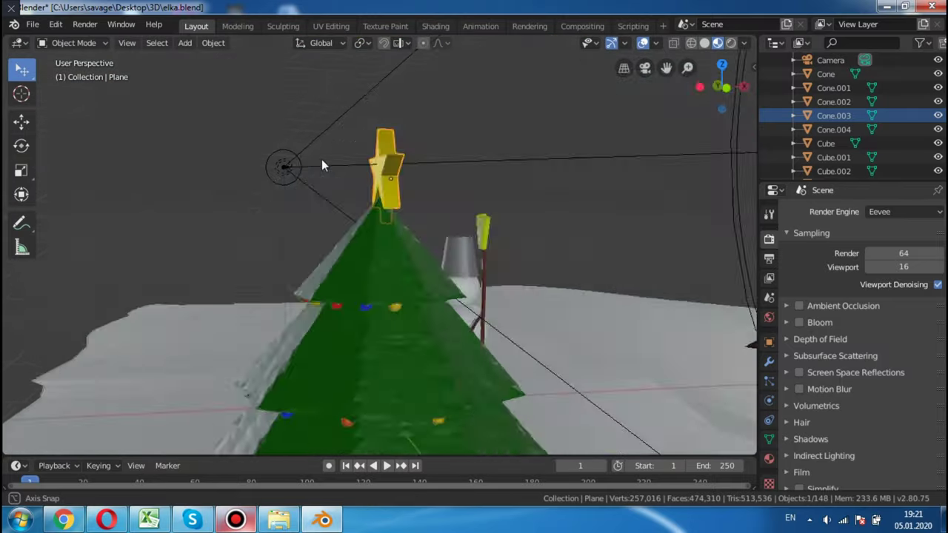
mouse_move(407, 343)
middle_mouse_down()
mouse_move(404, 310)
mouse_move(373, 295)
middle_mouse_up()
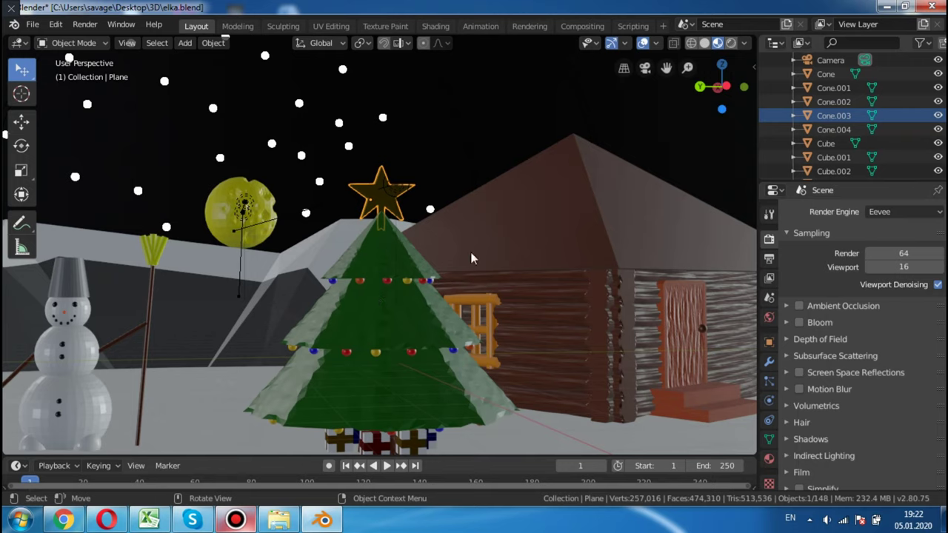
mouse_move(469, 325)
middle_mouse_down()
mouse_move(566, 320)
mouse_move(651, 375)
mouse_move(433, 328)
mouse_move(533, 305)
mouse_move(577, 282)
mouse_move(622, 288)
middle_mouse_up()
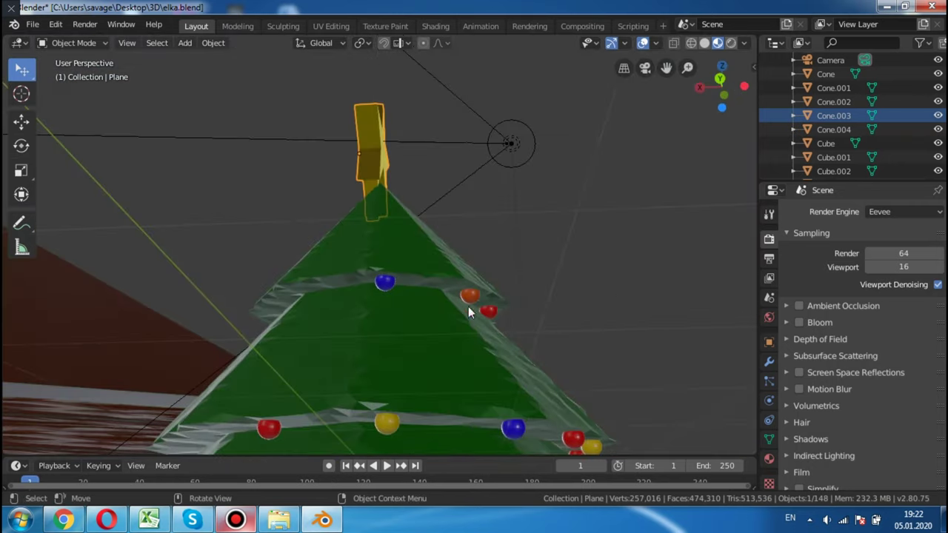
mouse_move(406, 292)
middle_mouse_down()
mouse_move(491, 263)
mouse_move(350, 286)
mouse_move(431, 309)
middle_mouse_up()
mouse_move(502, 335)
middle_mouse_down()
mouse_move(429, 327)
mouse_move(375, 368)
middle_mouse_up()
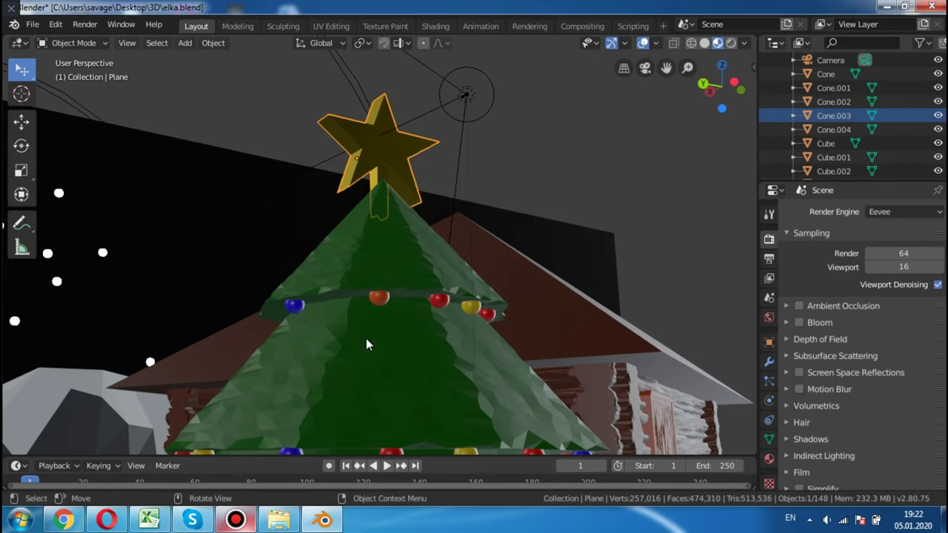
mouse_move(506, 318)
middle_mouse_down()
mouse_move(442, 323)
mouse_move(550, 316)
mouse_move(561, 339)
mouse_move(501, 359)
mouse_move(523, 354)
mouse_move(501, 315)
mouse_move(425, 312)
mouse_move(501, 311)
mouse_move(460, 296)
mouse_move(430, 305)
mouse_move(467, 342)
mouse_move(581, 308)
mouse_move(553, 320)
mouse_move(472, 295)
mouse_move(482, 317)
mouse_move(610, 374)
mouse_move(425, 291)
middle_mouse_up()
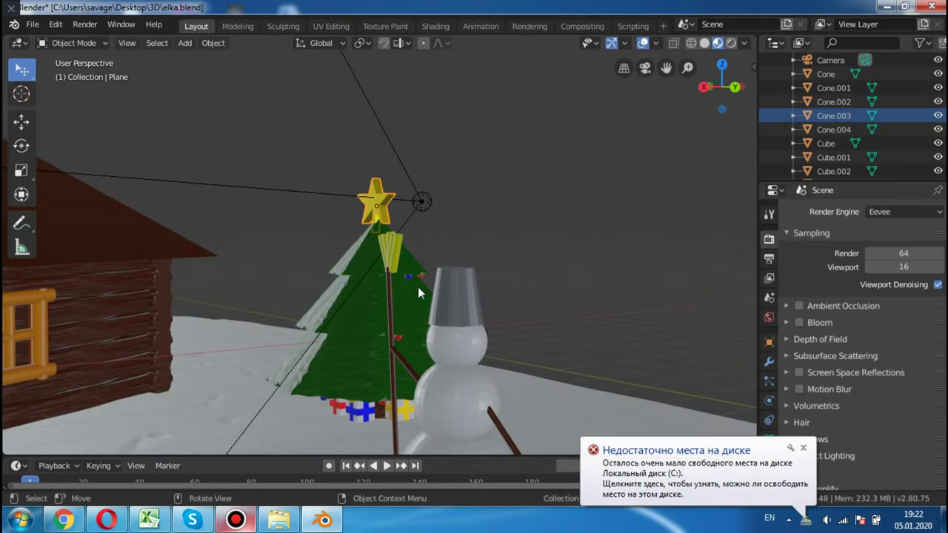
mouse_move(340, 335)
middle_mouse_down()
mouse_move(301, 318)
mouse_move(189, 339)
middle_mouse_up()
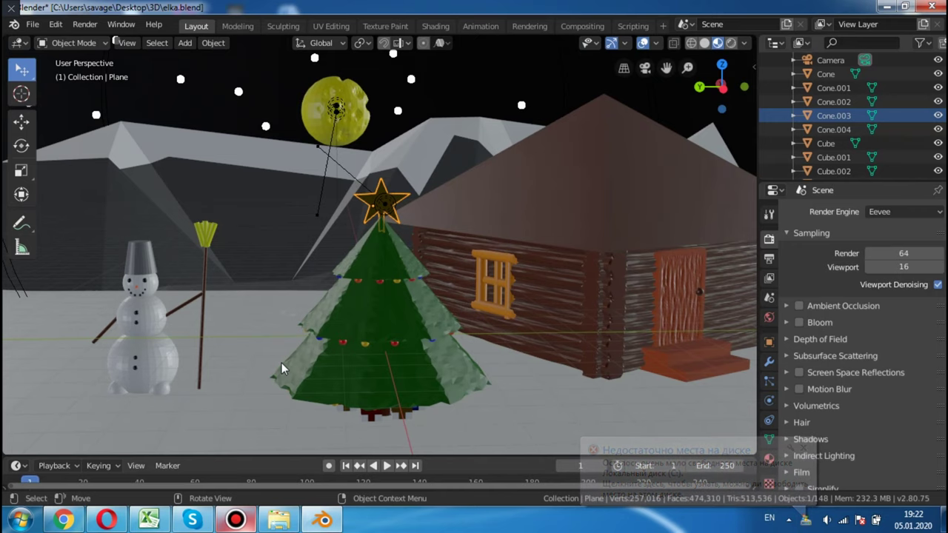
key("KP_0")
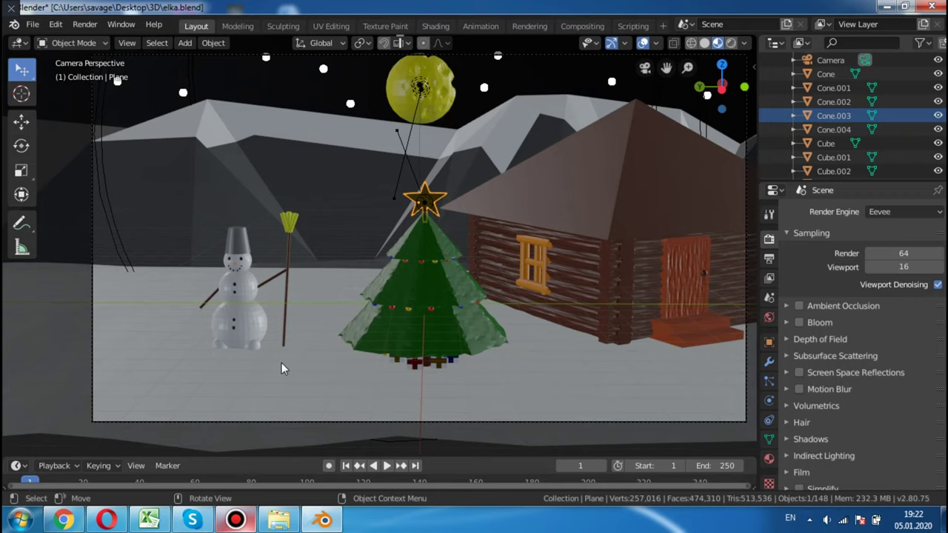
Orbit and zoom around the tree, snowman and cabin, then toggle the camera view on and off
middle_click_drag(281, 368, 276, 361)
scroll(276, 361, "up", 2)
scroll(446, 303, "up", 2)
mouse_move(445, 297)
middle_mouse_down()
mouse_move(476, 230)
mouse_move(579, 302)
mouse_move(615, 304)
mouse_move(438, 292)
mouse_move(469, 308)
mouse_move(440, 297)
mouse_move(500, 305)
mouse_move(399, 222)
mouse_move(242, 286)
mouse_move(673, 189)
mouse_move(41, 239)
mouse_move(55, 219)
mouse_move(79, 235)
middle_mouse_up()
scroll(438, 292, "down", 3)
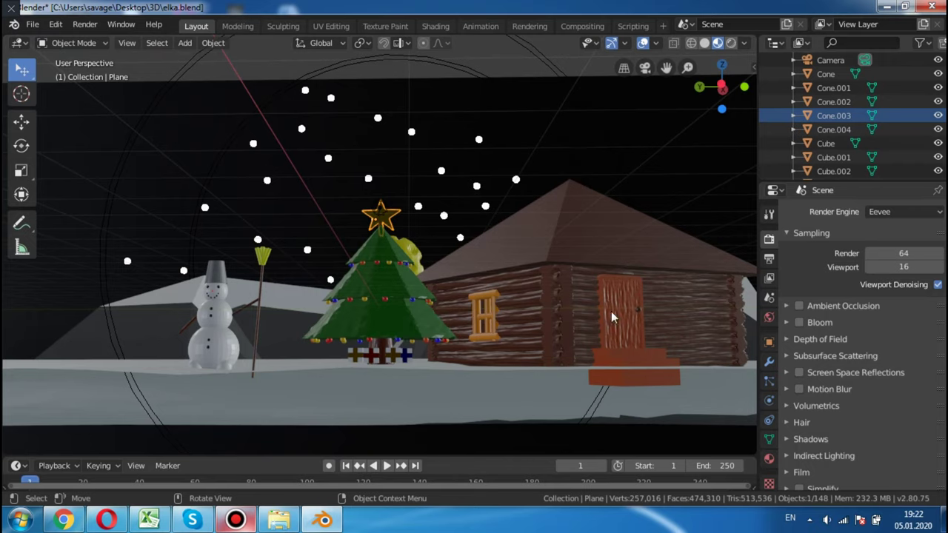
middle_click_drag(586, 341, 584, 352)
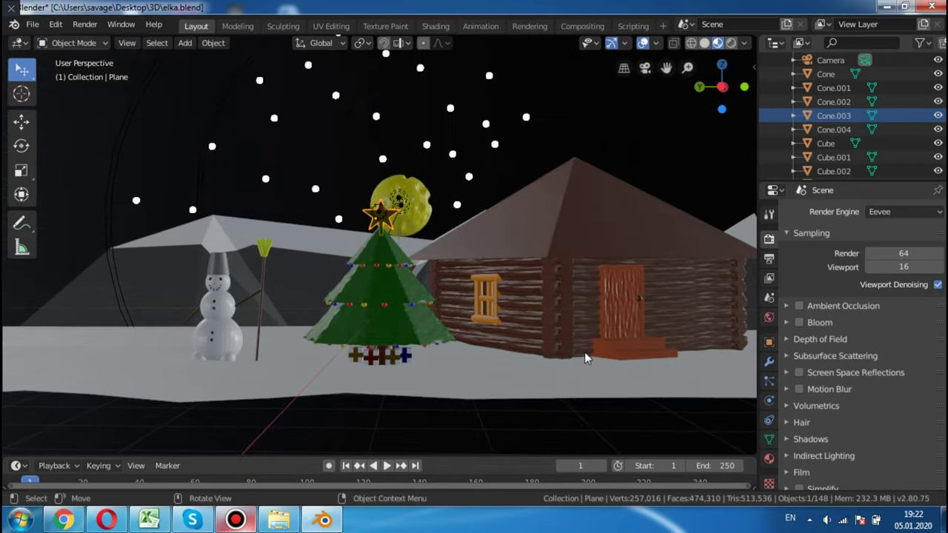
mouse_move(604, 320)
middle_mouse_down()
mouse_move(578, 341)
mouse_move(588, 313)
middle_mouse_up()
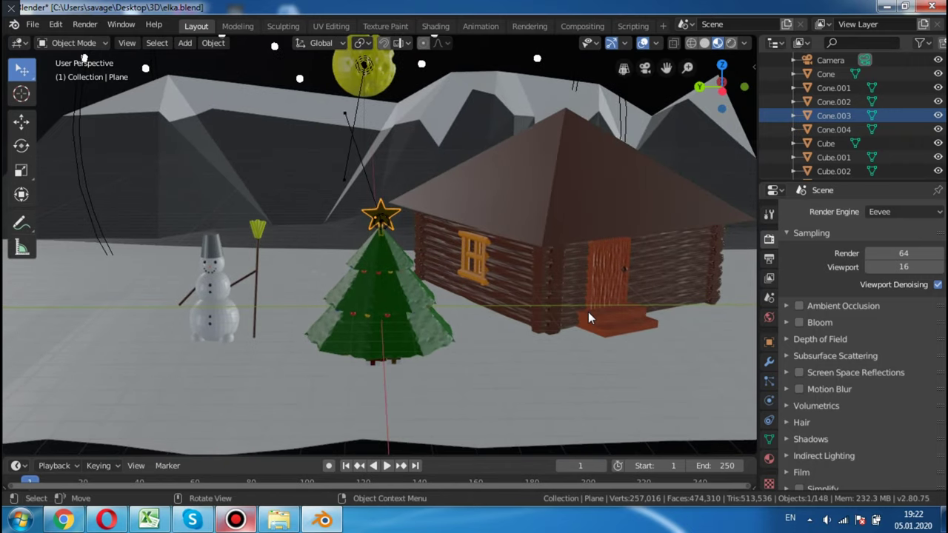
key("KP_0")
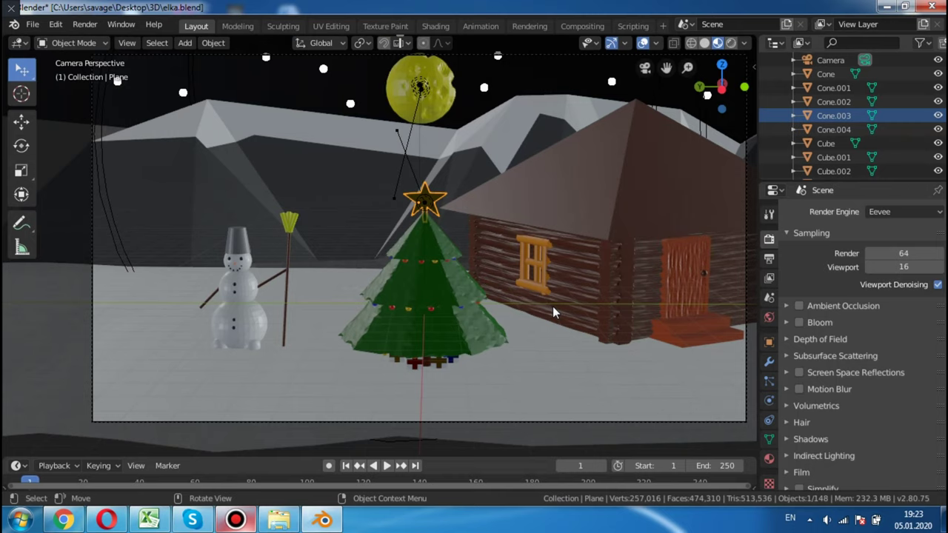
key("KP_0")
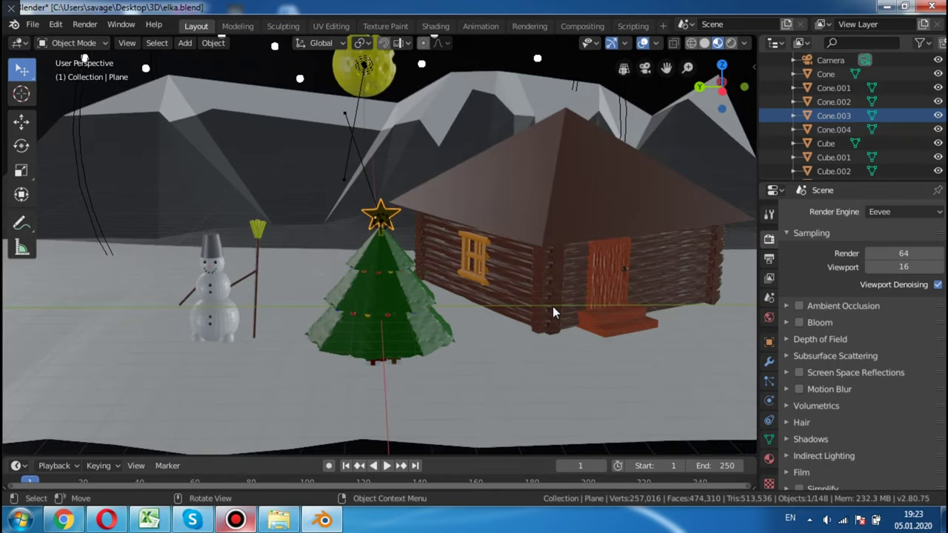
Select the red gift box under the tree, frame it, and orbit around it
mouse_move(642, 294)
middle_mouse_down()
mouse_move(469, 274)
mouse_move(476, 211)
mouse_move(498, 272)
middle_mouse_up()
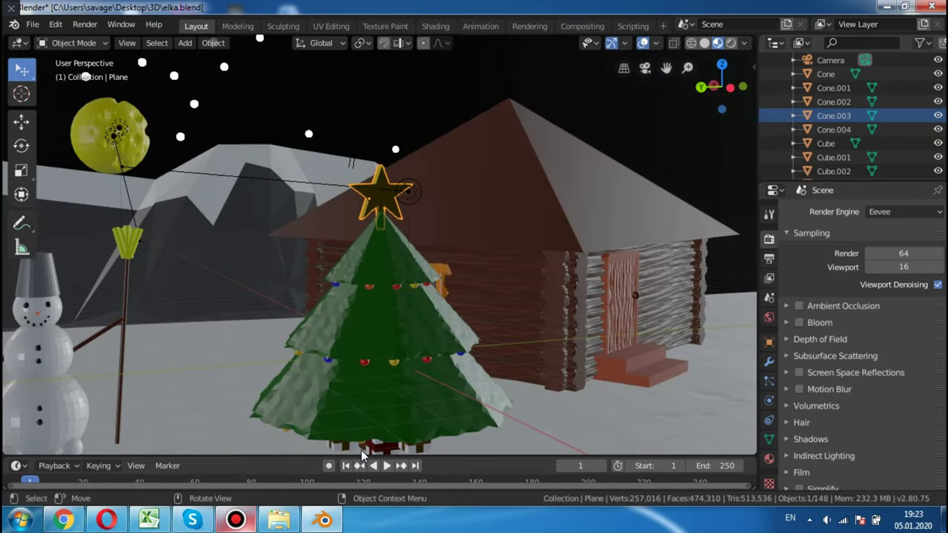
left_click_drag(378, 439, 380, 444)
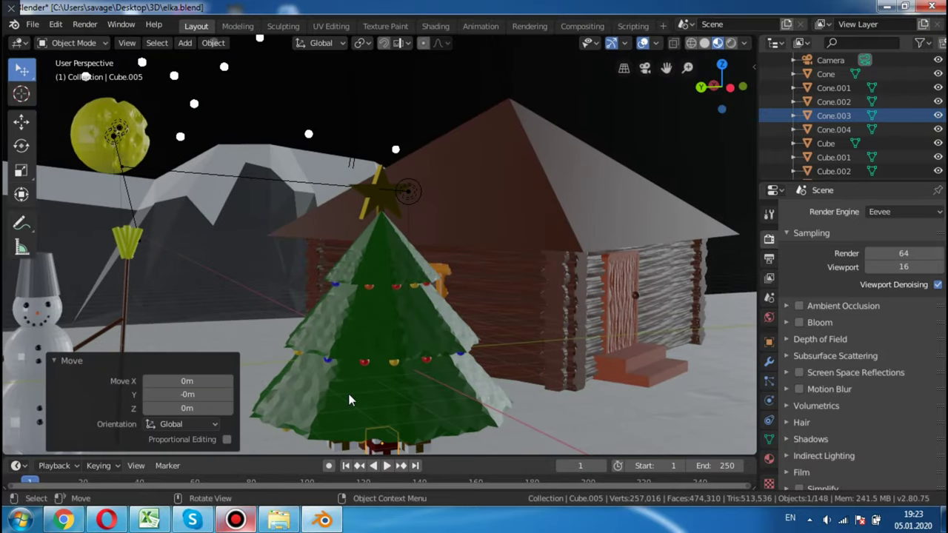
key("KP_Decimal")
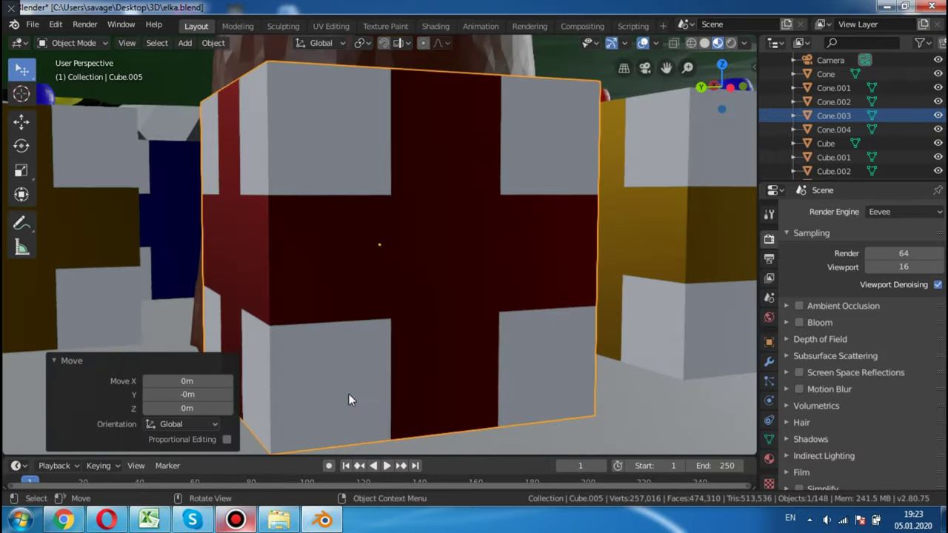
mouse_move(333, 327)
middle_mouse_down()
mouse_move(418, 311)
mouse_move(339, 282)
mouse_move(219, 137)
middle_mouse_up()
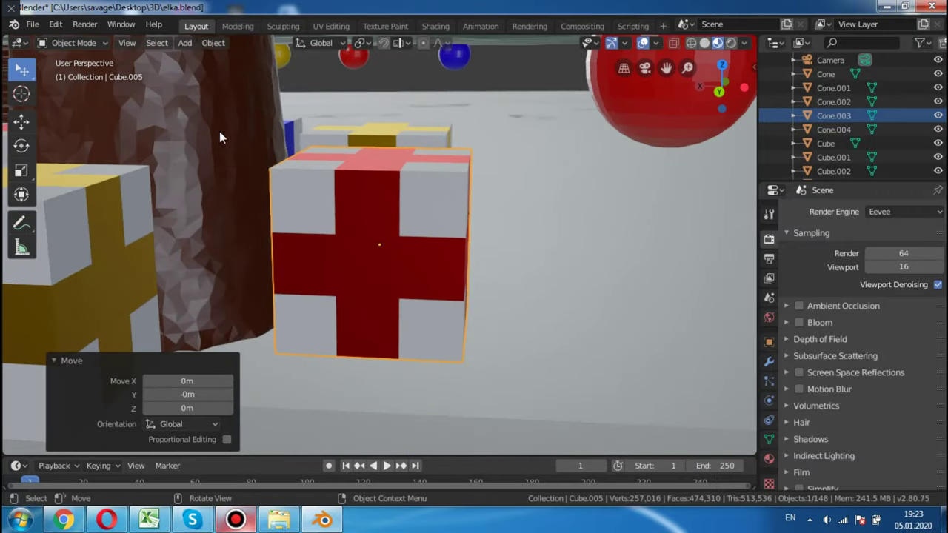
mouse_move(334, 146)
middle_mouse_down()
mouse_move(303, 129)
mouse_move(486, 177)
middle_mouse_up()
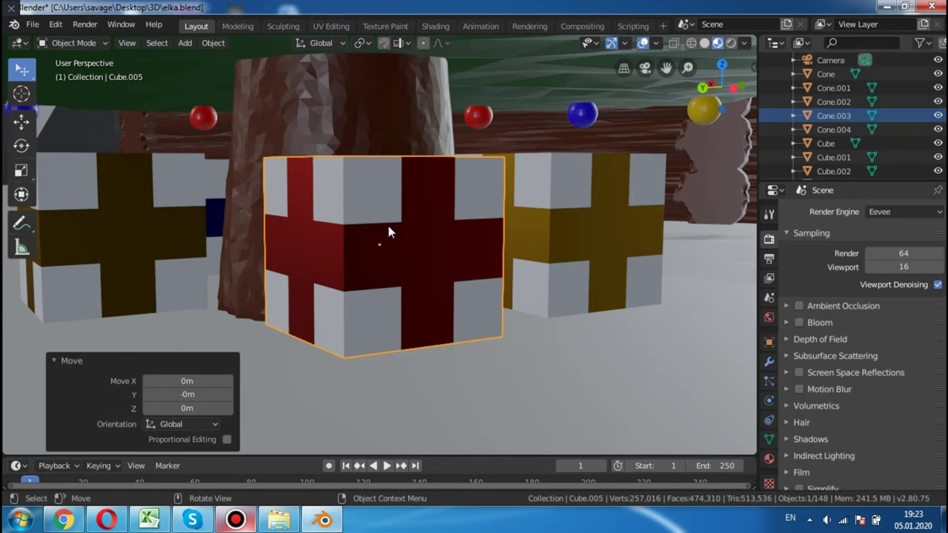
mouse_move(526, 230)
middle_mouse_down()
mouse_move(503, 238)
mouse_move(486, 273)
middle_mouse_up()
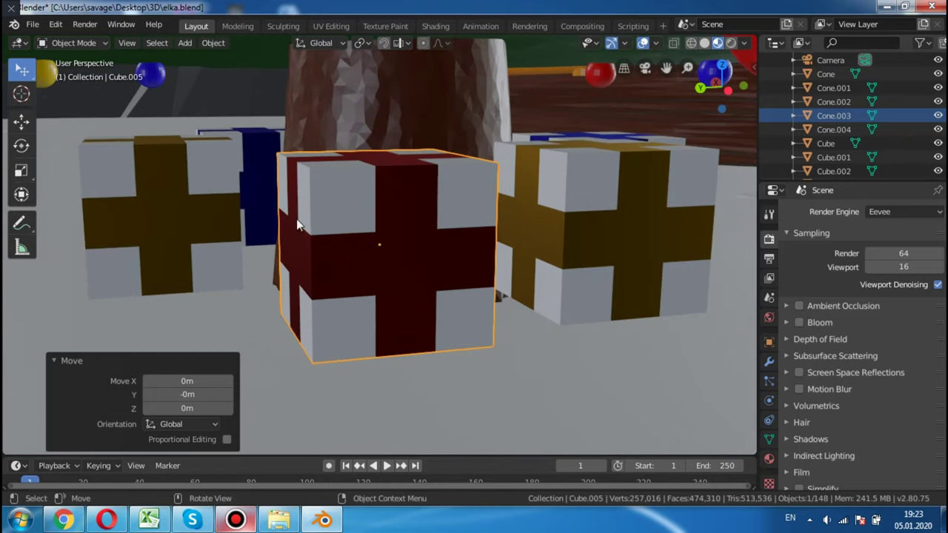
mouse_move(533, 206)
middle_mouse_down()
mouse_move(614, 194)
mouse_move(454, 198)
middle_mouse_up()
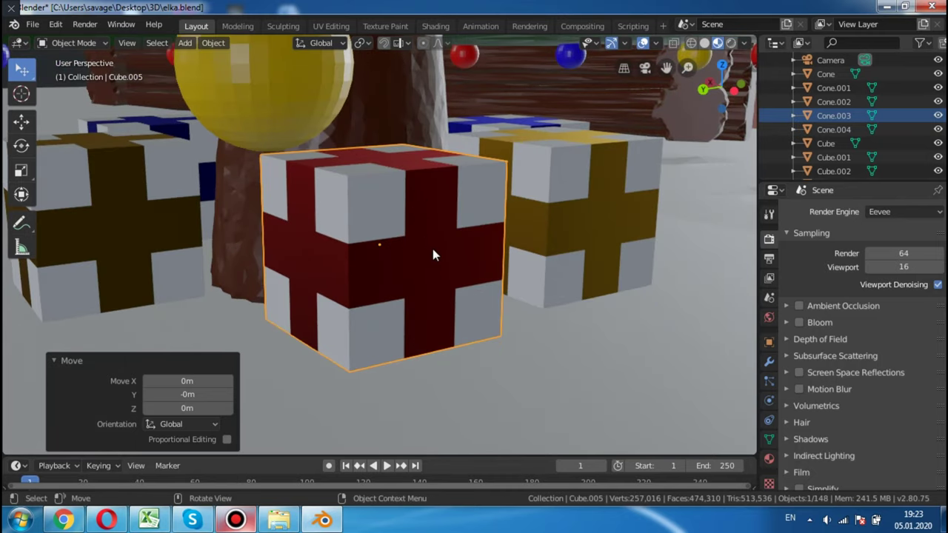
Inspect the gift box's red ribbon faces in Edit Mode from the Left view, then exit
key("Tab")
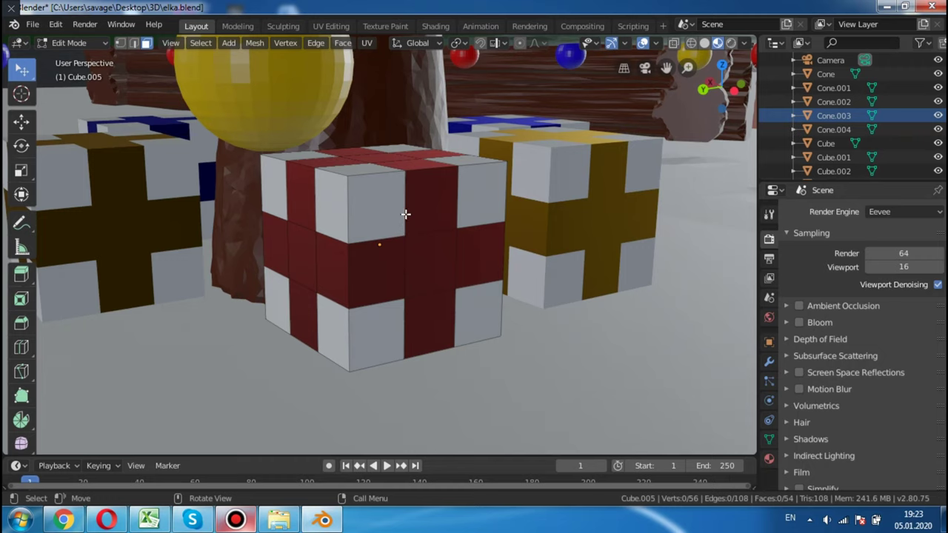
mouse_move(438, 174)
middle_mouse_down("alt")
mouse_move(374, 151)
mouse_move(401, 213)
middle_mouse_up("alt")
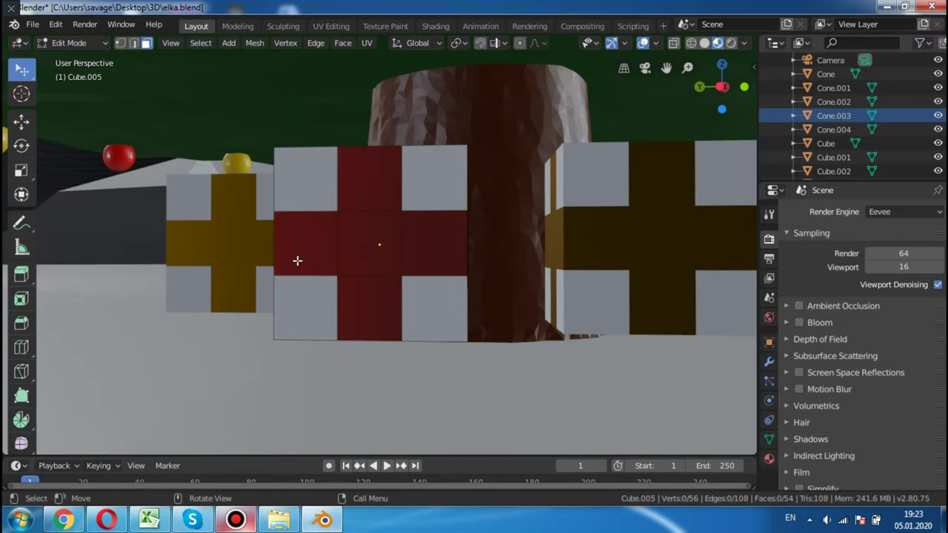
mouse_move(398, 190)
middle_mouse_down("alt")
mouse_move(318, 190)
mouse_move(381, 244)
mouse_move(471, 254)
mouse_move(508, 226)
mouse_move(556, 237)
mouse_move(571, 229)
mouse_move(546, 231)
middle_mouse_up("alt")
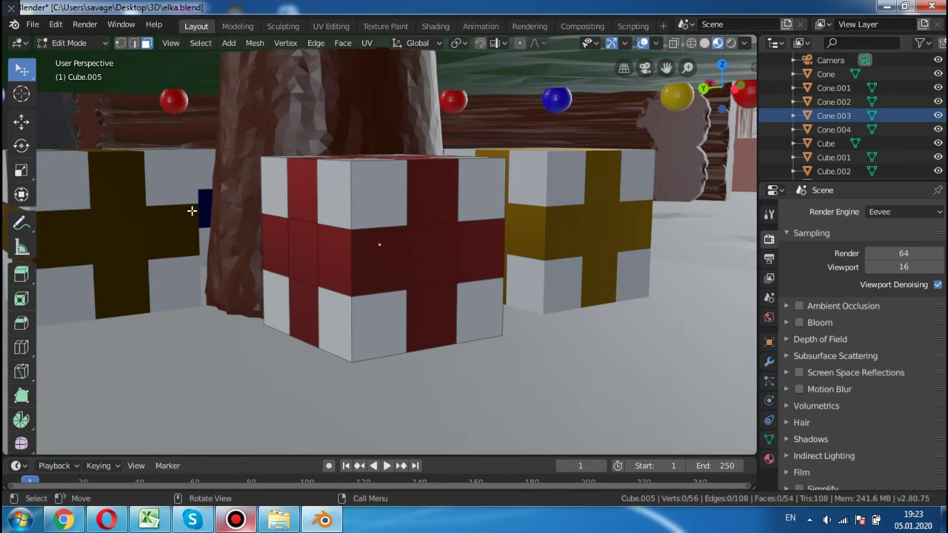
mouse_move(423, 282)
middle_mouse_down()
mouse_move(525, 247)
mouse_move(424, 262)
middle_mouse_up()
key("grave")
left_click(251, 242)
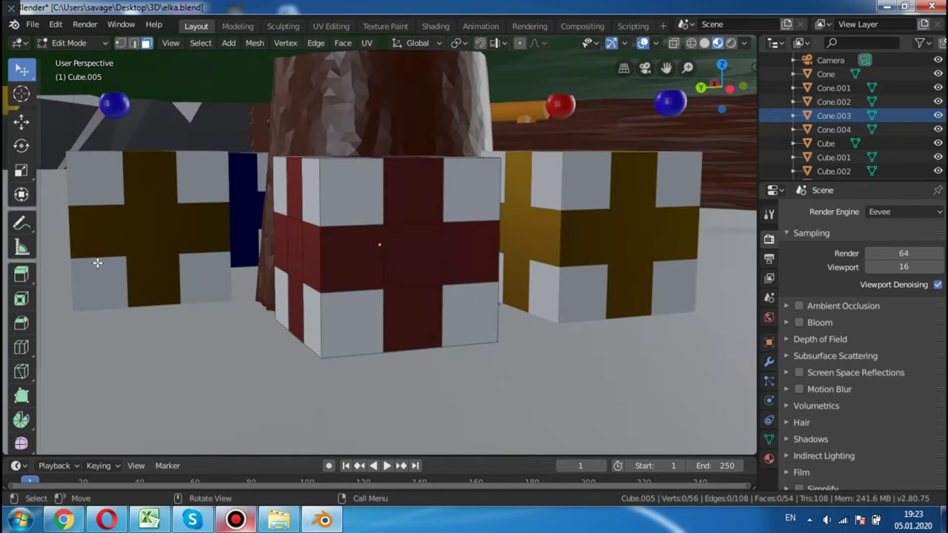
mouse_move(263, 226)
middle_mouse_down()
mouse_move(313, 227)
mouse_move(352, 210)
middle_mouse_up()
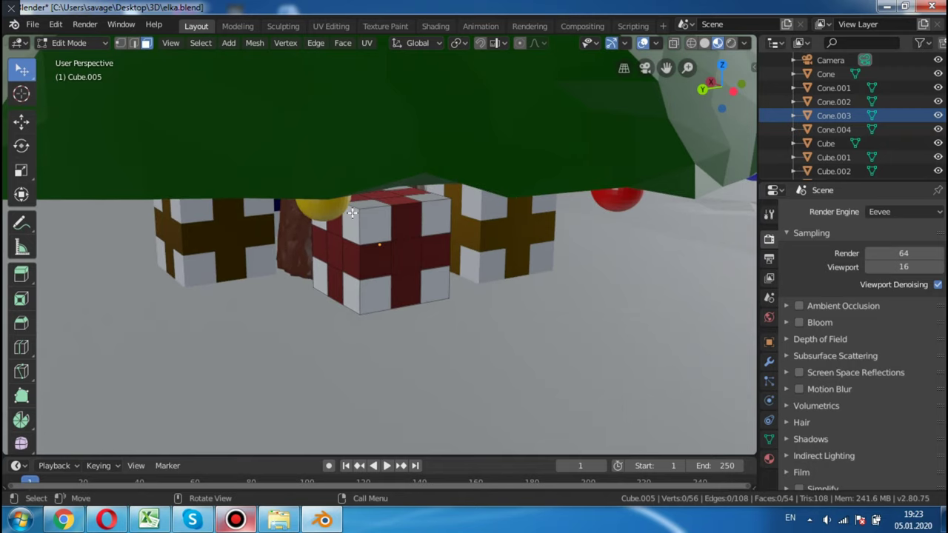
key("Tab")
Orbit out from the gift boxes to the whole scene and select the cabin's window frame
mouse_move(404, 169)
middle_mouse_down()
mouse_move(269, 124)
mouse_move(291, 189)
mouse_move(293, 162)
middle_mouse_up()
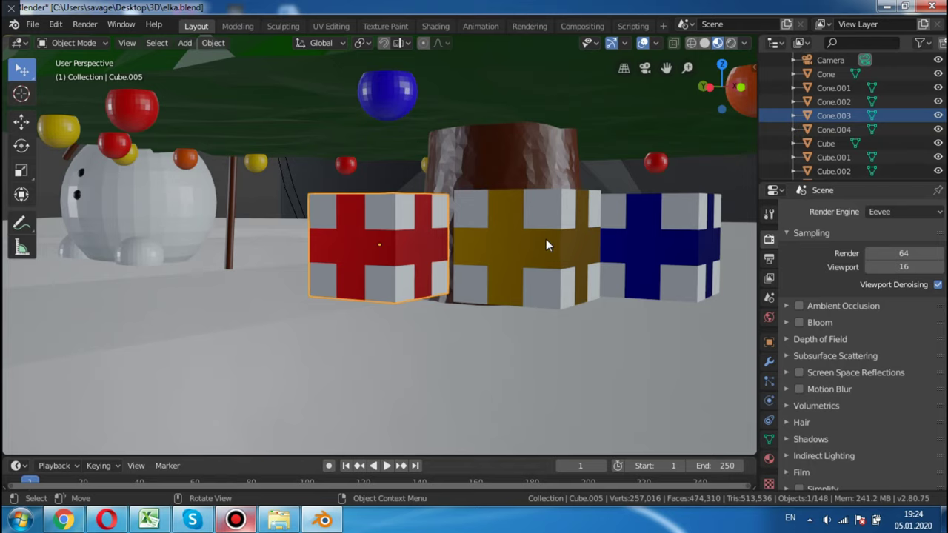
mouse_move(541, 239)
middle_mouse_down()
mouse_move(459, 222)
mouse_move(442, 239)
mouse_move(381, 237)
mouse_move(550, 226)
mouse_move(476, 275)
mouse_move(501, 262)
mouse_move(427, 262)
mouse_move(483, 242)
mouse_move(533, 200)
middle_mouse_up()
scroll(533, 200, "up", 4)
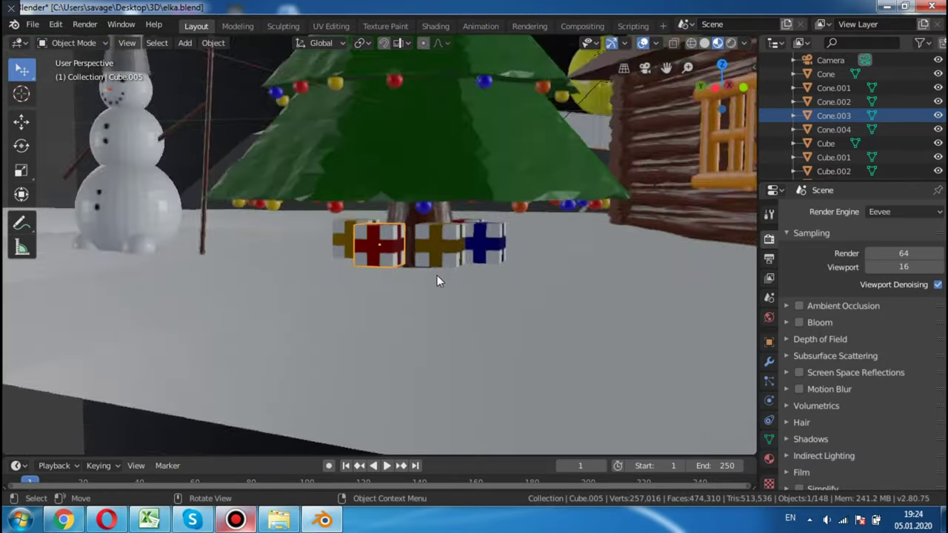
scroll(437, 275, "up", 3)
mouse_move(384, 272)
middle_mouse_down()
mouse_move(476, 250)
mouse_move(364, 303)
mouse_move(559, 204)
middle_mouse_up()
scroll(558, 204, "down", 5)
middle_click_drag(591, 157, 631, 247)
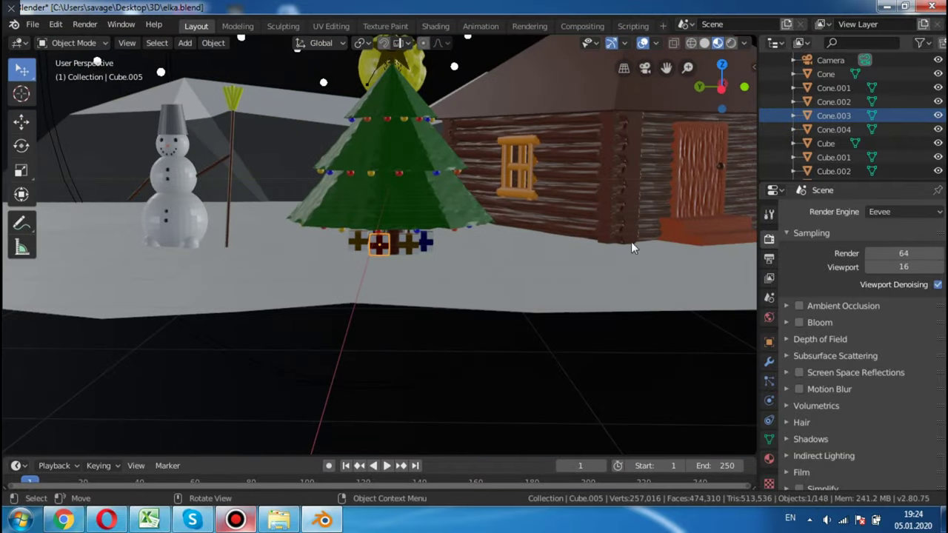
left_click(641, 404)
scroll(636, 227, "up", 2)
scroll(611, 192, "up", 2)
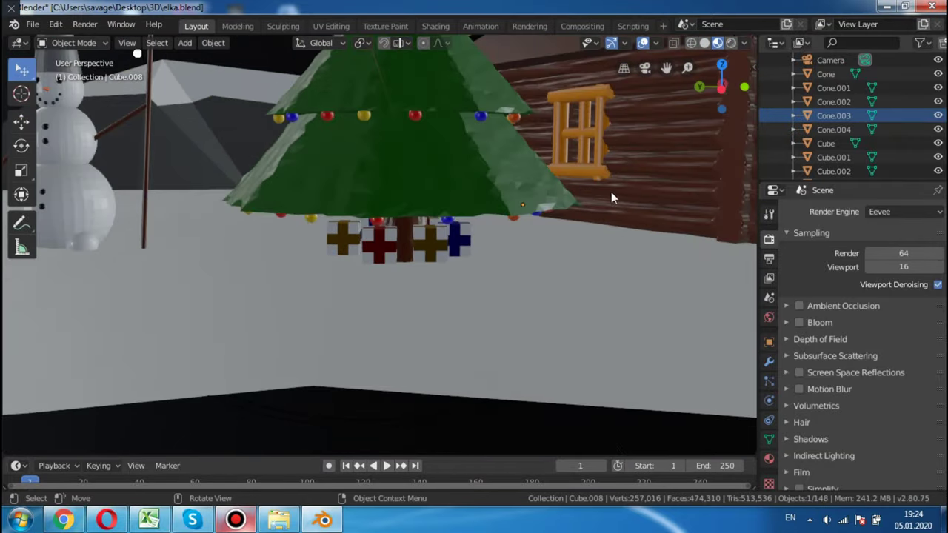
left_click(577, 178)
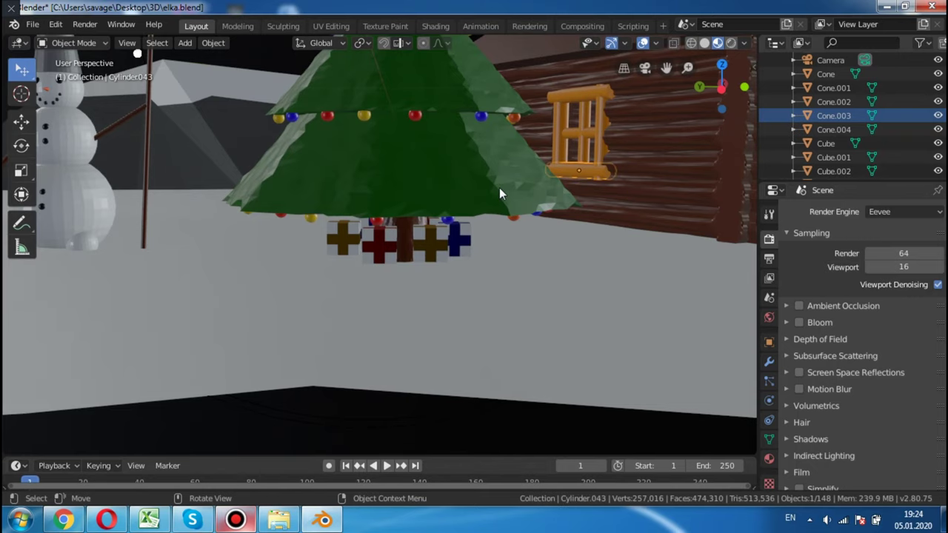
Frame the cabin window, then select the roof Cone.003 and view it from above
key("KP_Decimal")
middle_click_drag(499, 188, 553, 253)
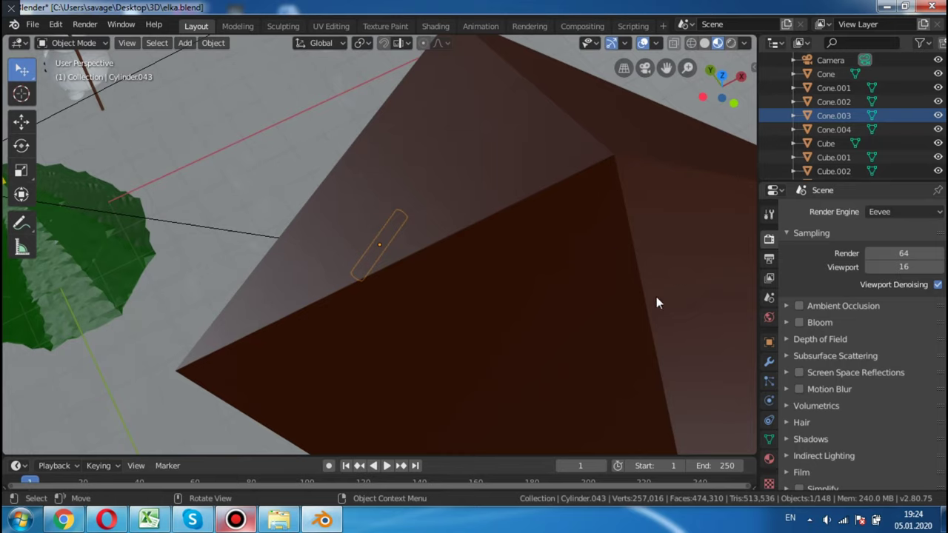
middle_click_drag(632, 220, 527, 174)
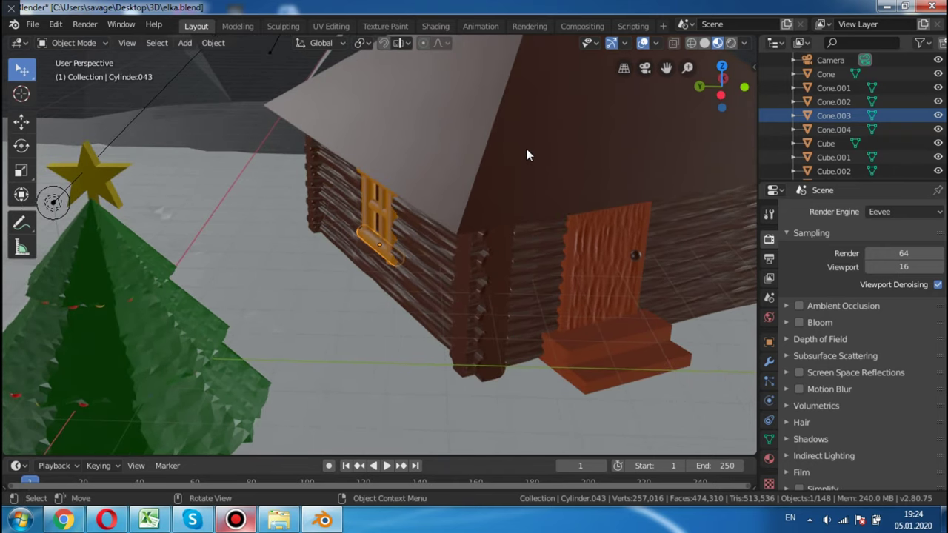
scroll(527, 155, "up", 2)
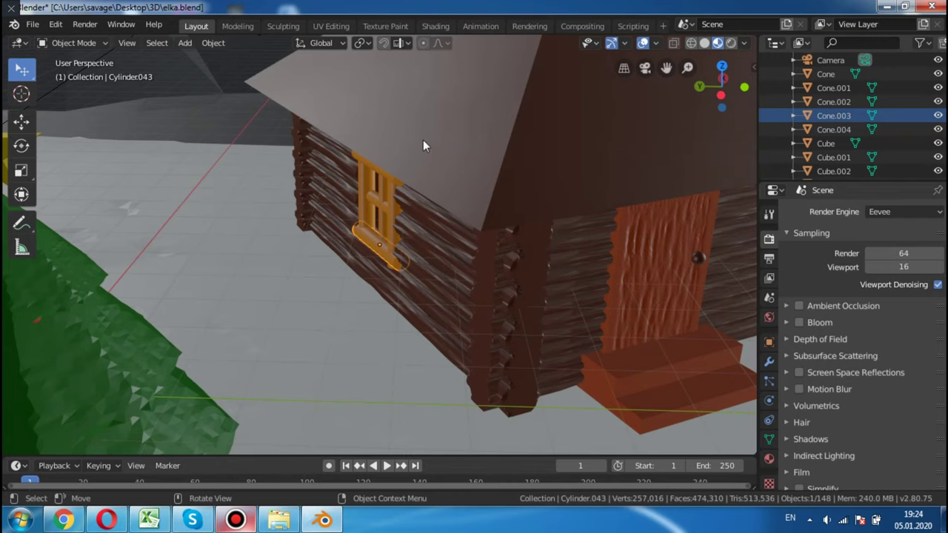
left_click(469, 109)
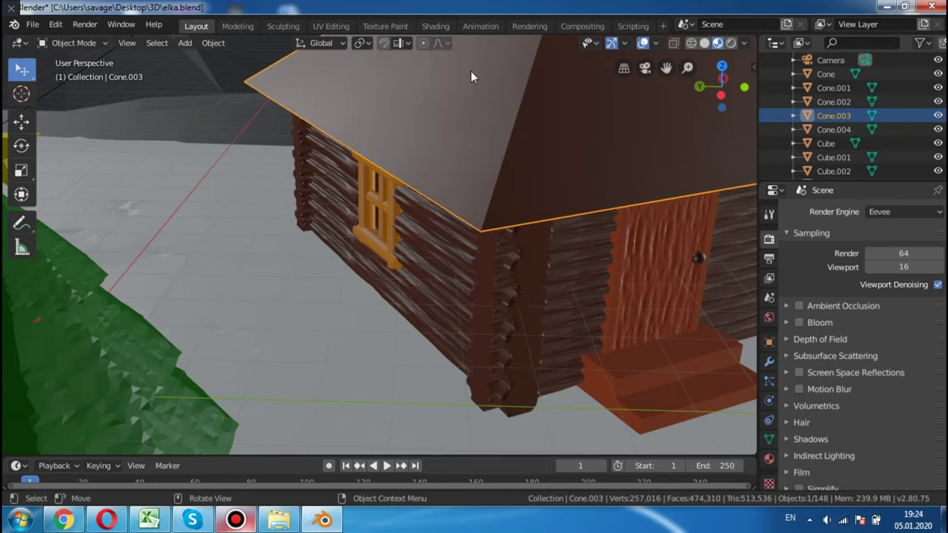
scroll(471, 71, "down", 3)
mouse_move(471, 71)
middle_mouse_down()
mouse_move(453, 88)
mouse_move(423, 209)
mouse_move(445, 219)
middle_mouse_up()
scroll(422, 209, "up", 5)
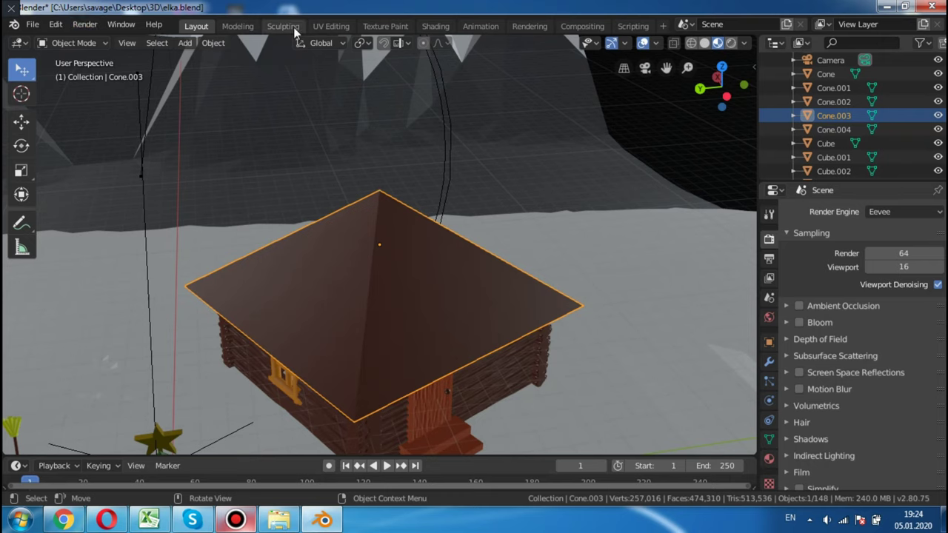
Take the roof into the Sculpting workspace and enable Dyntopo
left_click(283, 26)
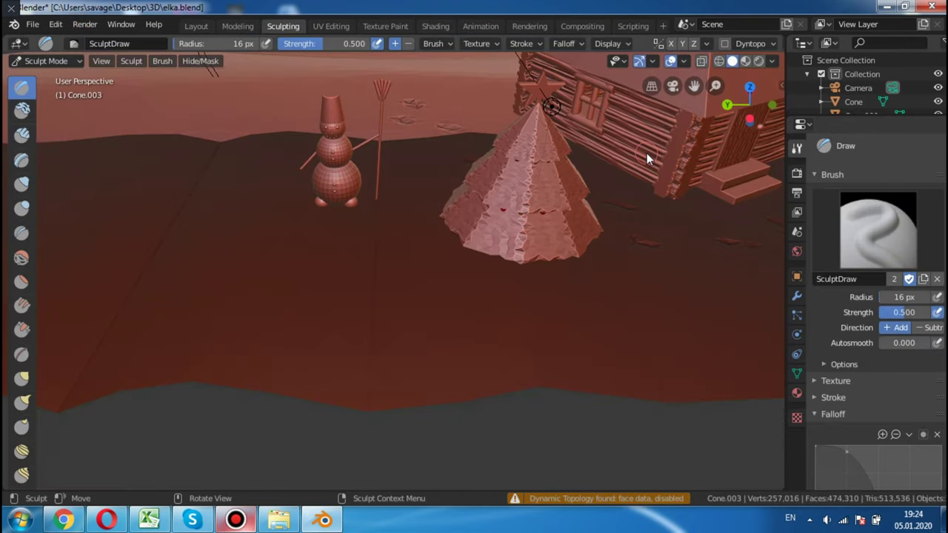
scroll(646, 152, "down", 2)
mouse_move(646, 153)
middle_mouse_down()
mouse_move(610, 249)
mouse_move(618, 197)
mouse_move(624, 313)
mouse_move(503, 280)
mouse_move(478, 260)
middle_mouse_up()
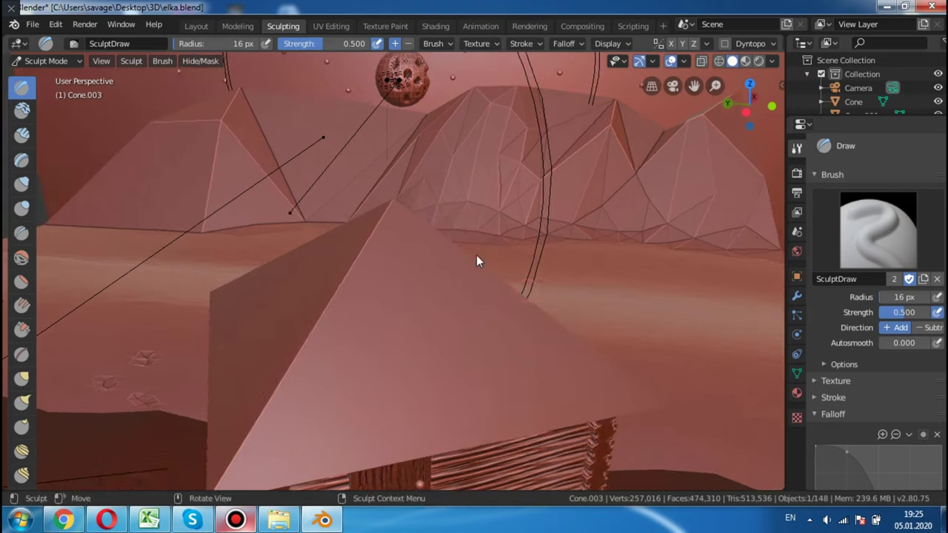
left_click(724, 43)
left_click(674, 81)
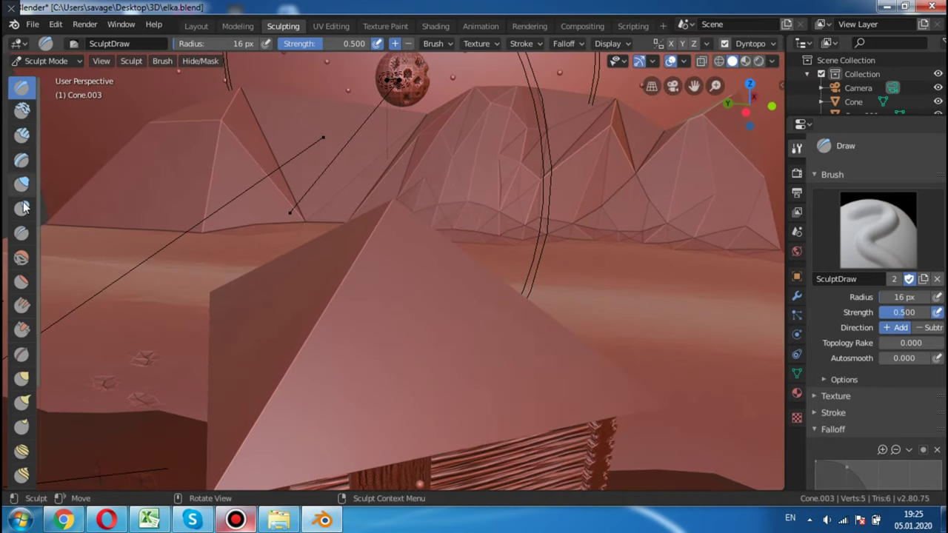
Carve horizontal grooves across the roof faces with the Crease brush
left_click(18, 232)
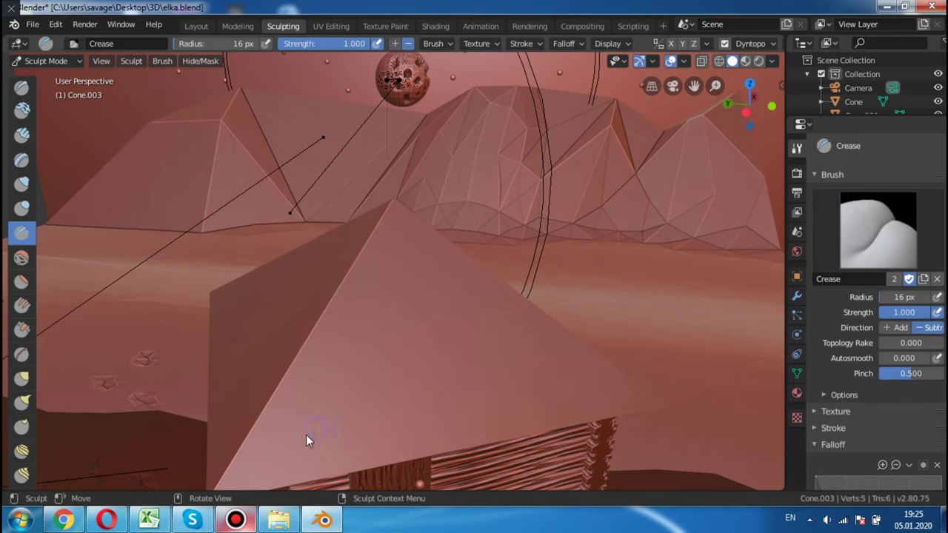
left_click_drag(305, 434, 485, 411)
left_click_drag(296, 363, 479, 346)
left_click_drag(345, 405, 616, 399)
left_click_drag(481, 352, 545, 354)
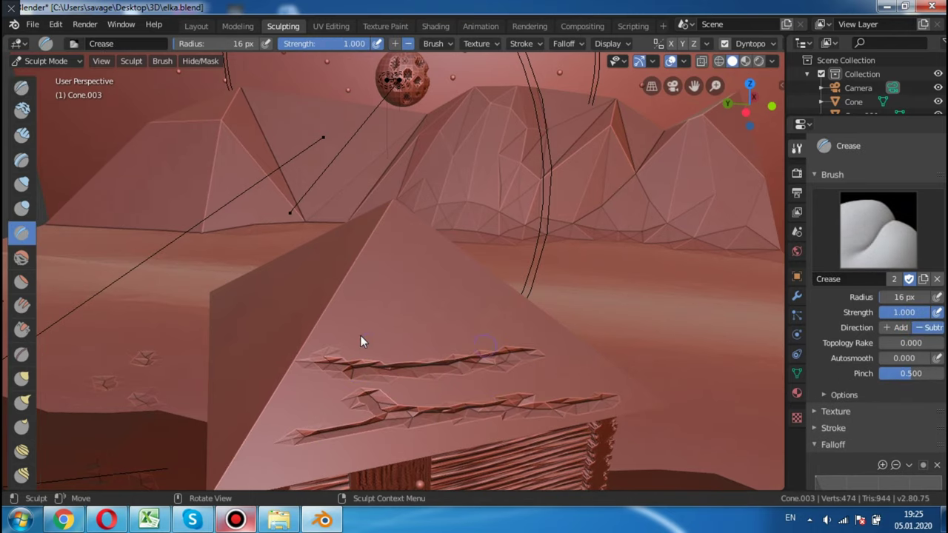
left_click_drag(320, 326, 492, 319)
left_click_drag(355, 295, 511, 296)
left_click_drag(370, 244, 473, 255)
mouse_move(486, 259)
middle_mouse_down()
mouse_move(597, 233)
mouse_move(560, 253)
mouse_move(455, 258)
mouse_move(256, 407)
middle_mouse_up()
left_click_drag(223, 383, 414, 384)
mouse_move(163, 426)
left_mouse_down()
mouse_move(385, 419)
mouse_move(539, 448)
mouse_move(615, 447)
left_mouse_up()
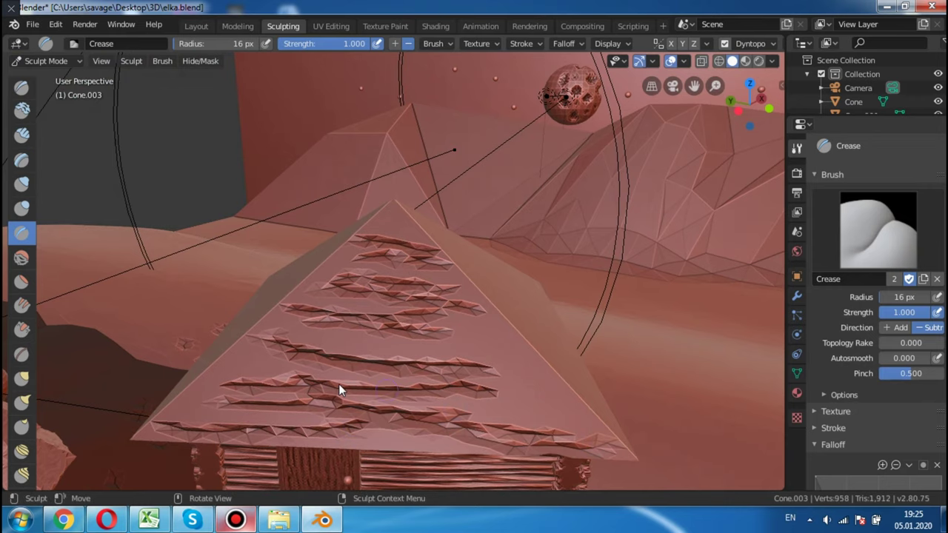
mouse_move(194, 390)
left_mouse_down()
mouse_move(548, 414)
mouse_move(561, 398)
left_mouse_up()
mouse_move(560, 398)
middle_mouse_down()
mouse_move(682, 367)
mouse_move(657, 360)
middle_mouse_up()
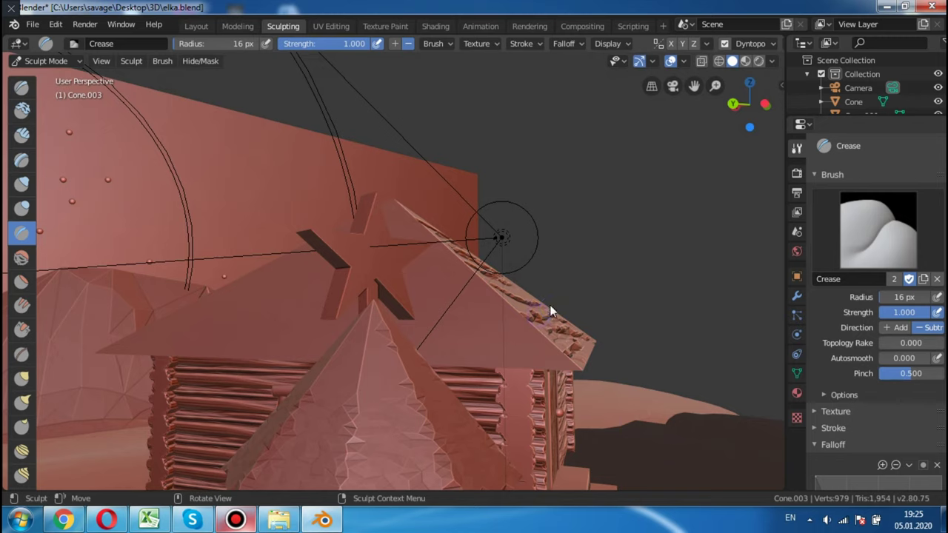
Undo the crease grooves and turn Dyntopo back off
key("ctrl+z")
key("ctrl+z")
key("ctrl+z")
key("ctrl+z")
key("ctrl+z")
key("ctrl+z")
key("ctrl+z")
key("ctrl+z")
key("ctrl+z")
key("ctrl+z")
key("ctrl+z")
mouse_move(613, 294)
middle_mouse_down()
mouse_move(578, 314)
mouse_move(468, 311)
middle_mouse_up()
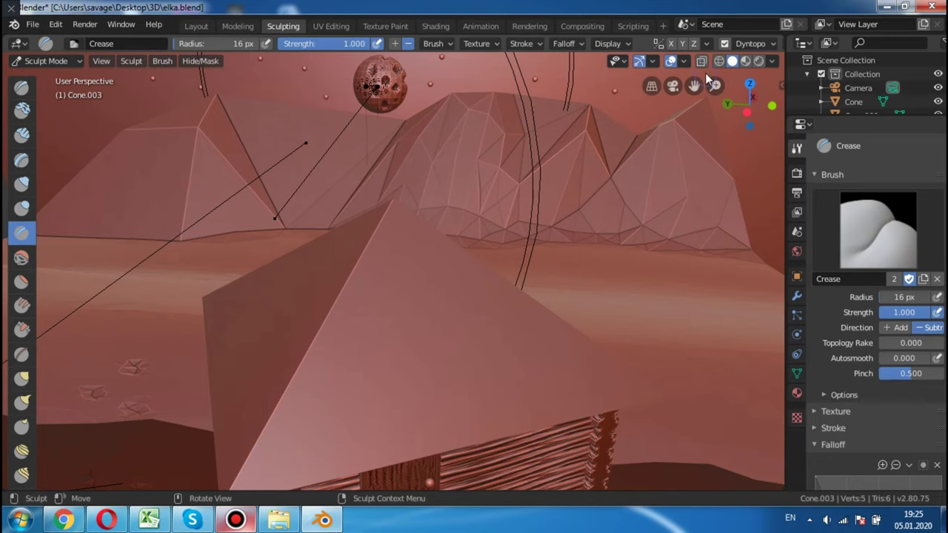
left_click(723, 44)
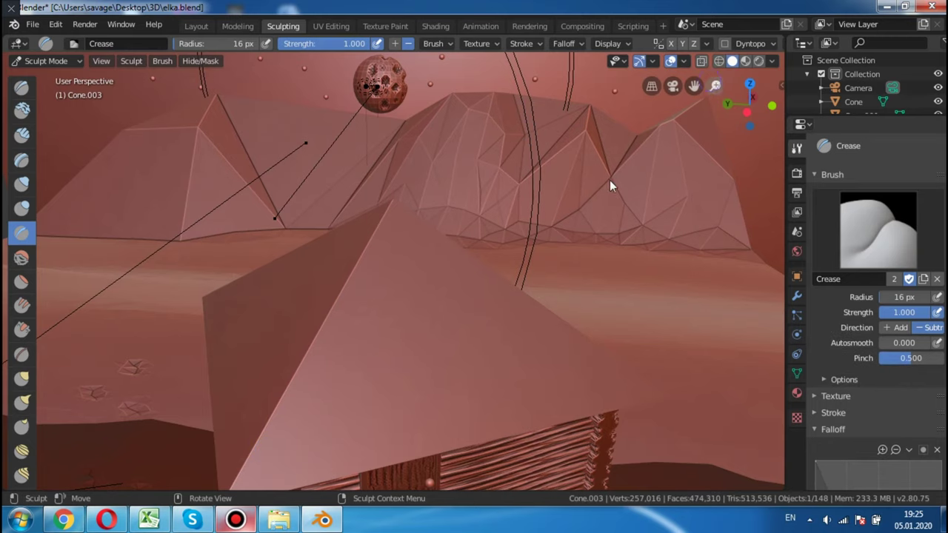
Return to the Layout workspace and select one of the cabin's wall logs from a low side view
left_click(197, 26)
mouse_move(370, 259)
middle_mouse_down()
mouse_move(425, 148)
mouse_move(593, 124)
mouse_move(425, 160)
mouse_move(336, 151)
mouse_move(333, 235)
mouse_move(285, 255)
mouse_move(333, 174)
mouse_move(394, 229)
middle_mouse_up()
scroll(355, 271, "up", 3)
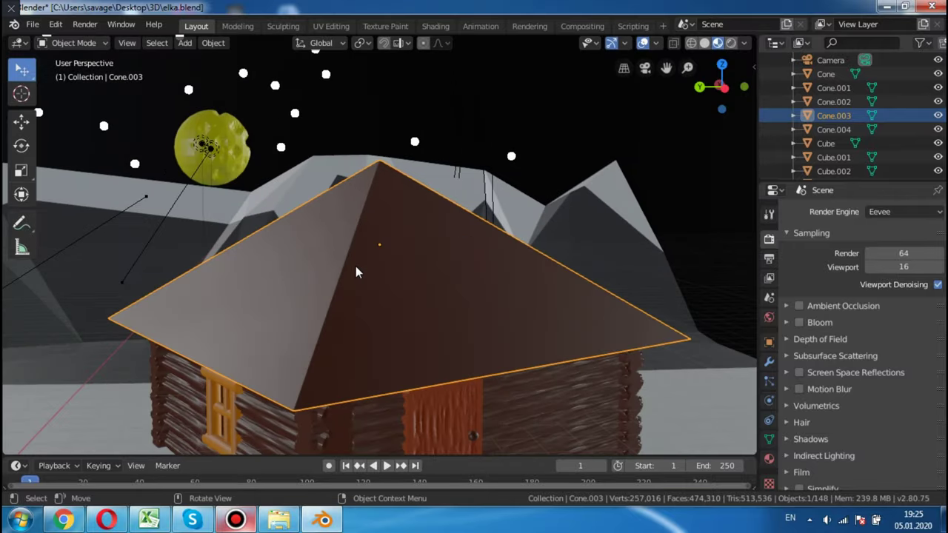
mouse_move(406, 306)
middle_mouse_down()
mouse_move(361, 334)
mouse_move(389, 330)
mouse_move(413, 449)
middle_mouse_up()
left_click(344, 336)
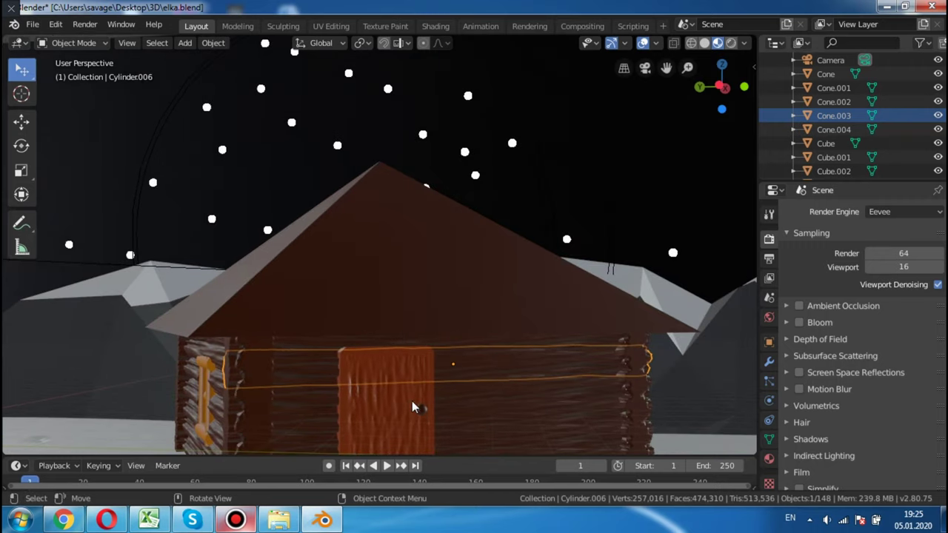
Orbit over the cabin roof, then select the plank door Cube.006 and frame it
middle_click_drag(437, 315, 444, 290)
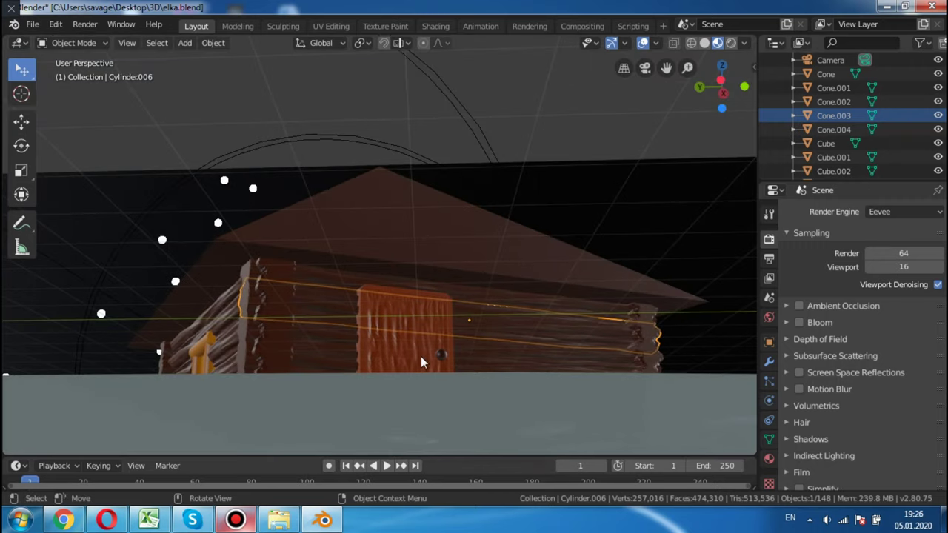
mouse_move(407, 324)
middle_mouse_down()
mouse_move(395, 348)
mouse_move(446, 333)
mouse_move(401, 355)
middle_mouse_up()
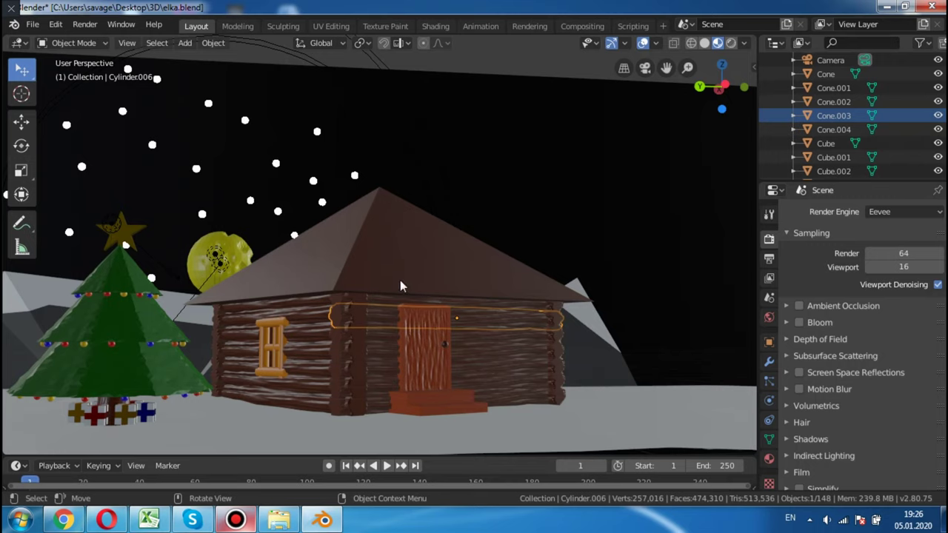
scroll(450, 314, "up", 2)
scroll(441, 325, "up", 2)
scroll(453, 300, "up", 3)
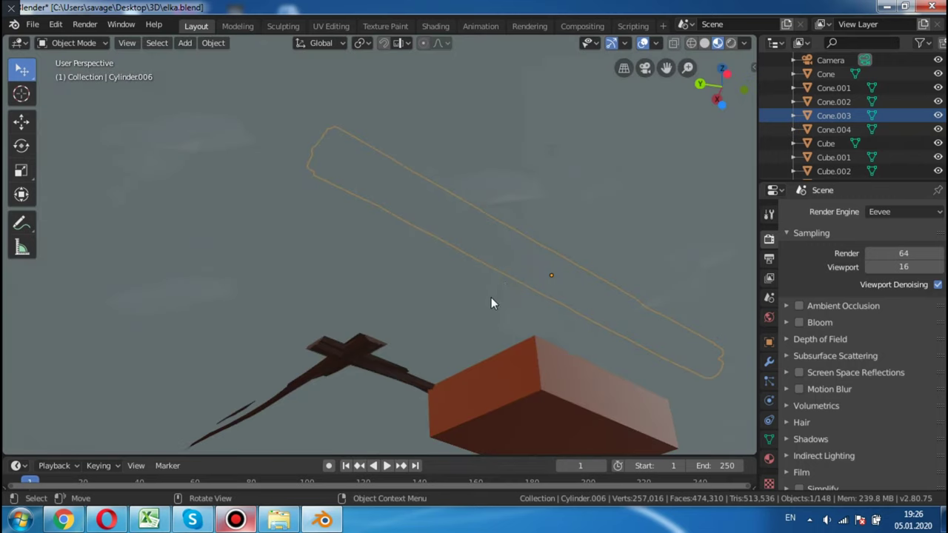
middle_click_drag(491, 297, 454, 414)
scroll(413, 439, "down", 3)
left_click(392, 424)
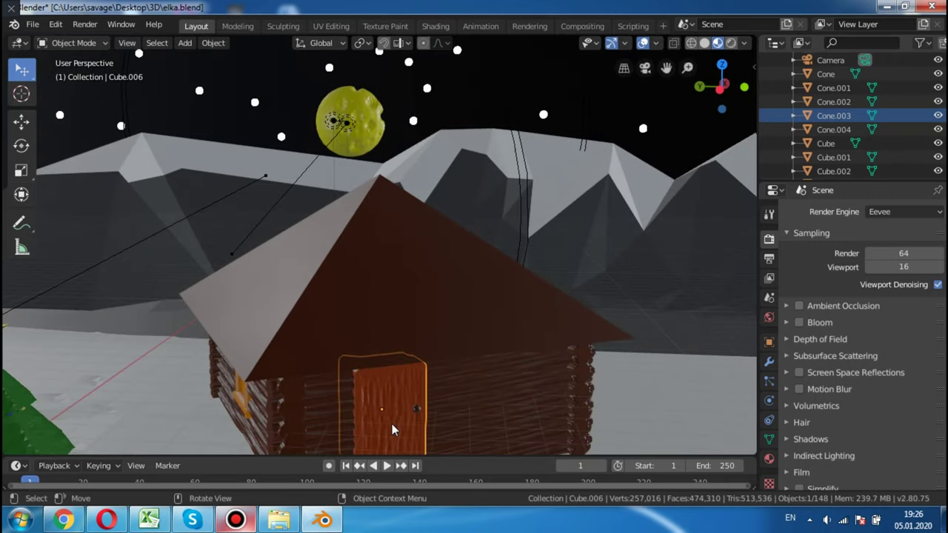
middle_click_drag(391, 423, 375, 392)
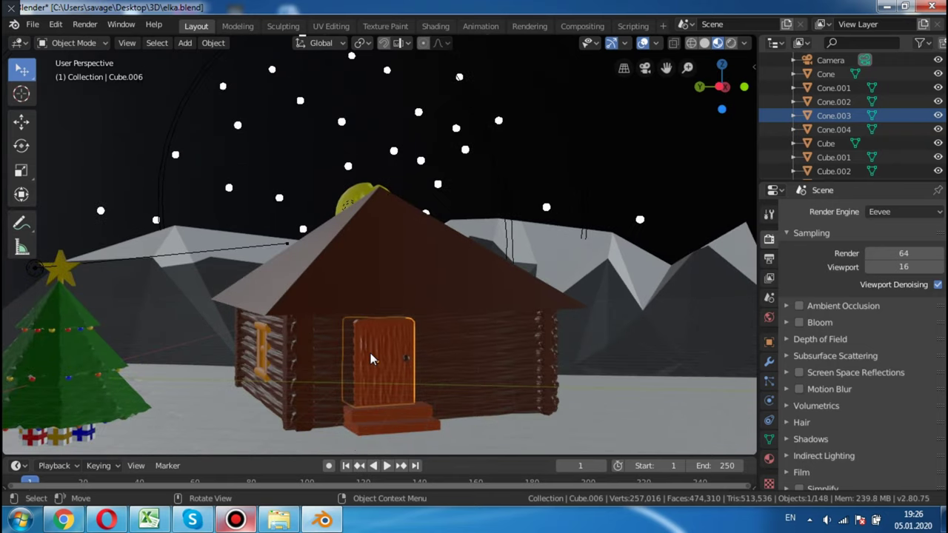
key("KP_Decimal")
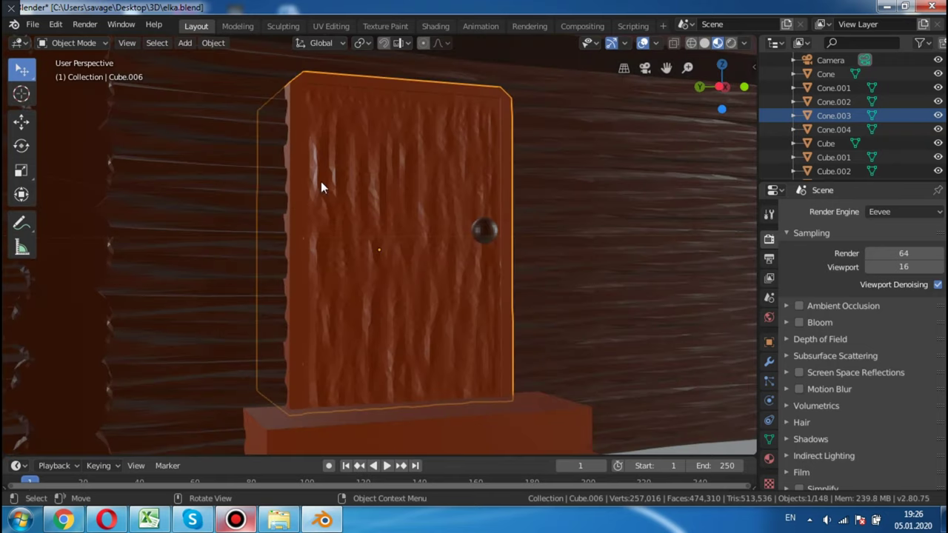
key("Tab")
mouse_move(345, 194)
middle_mouse_down()
mouse_move(414, 199)
mouse_move(429, 222)
middle_mouse_up()
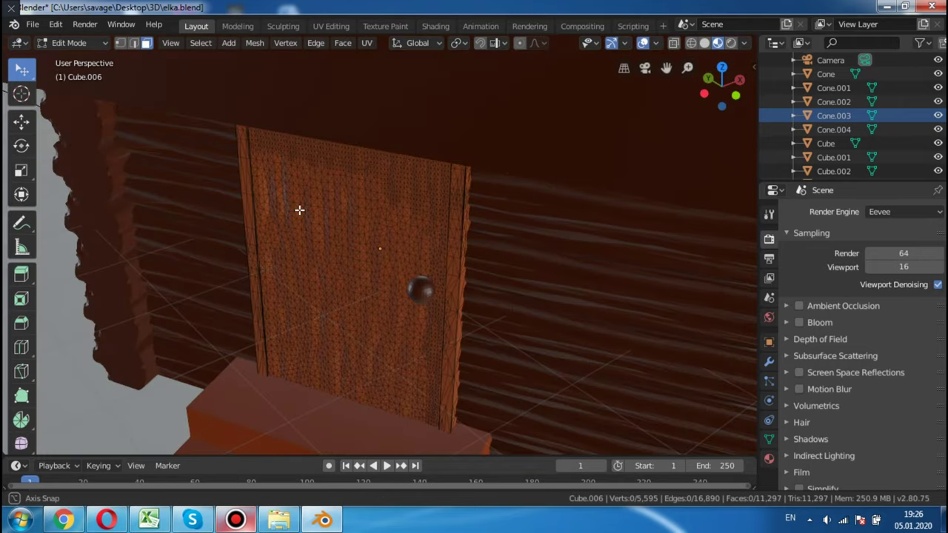
middle_click_drag(458, 189, 345, 194)
scroll(364, 193, "up", 5)
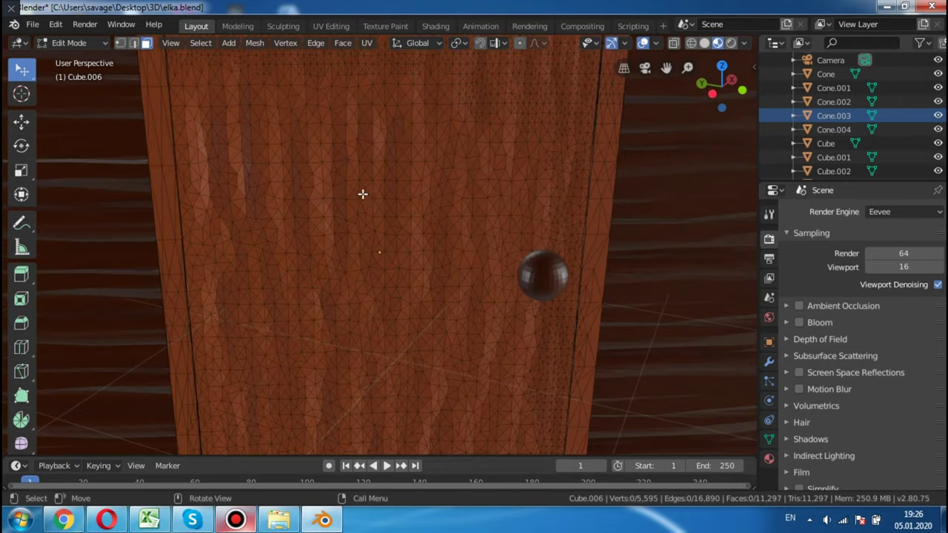
mouse_move(422, 175)
middle_mouse_down()
mouse_move(482, 165)
mouse_move(606, 202)
mouse_move(715, 182)
mouse_move(715, 163)
mouse_move(729, 155)
mouse_move(461, 205)
mouse_move(381, 195)
mouse_move(402, 190)
middle_mouse_up()
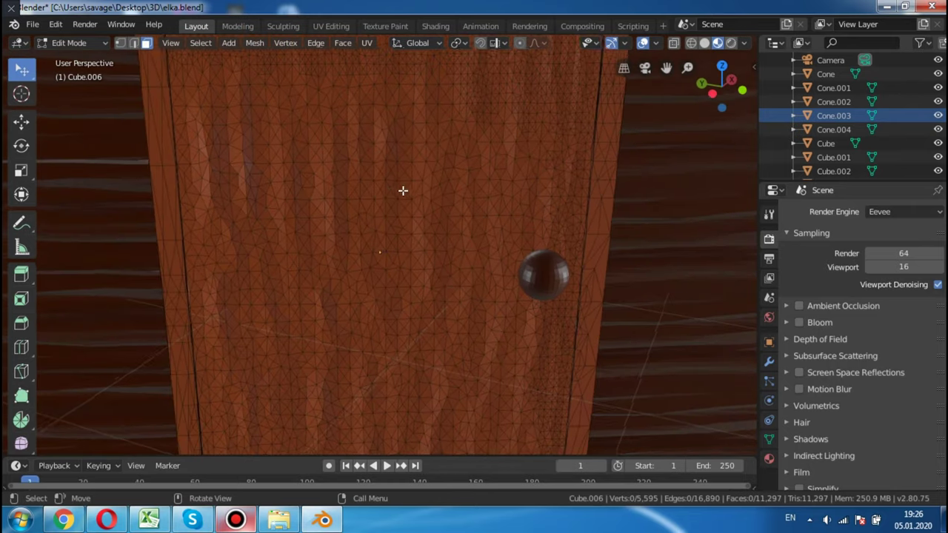
scroll(335, 233, "down", 5)
scroll(336, 233, "down", 4)
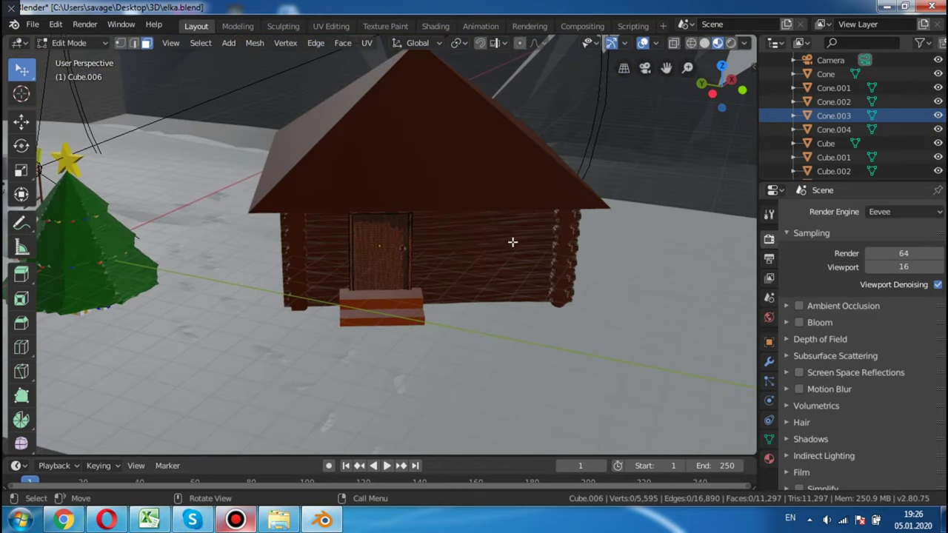
scroll(407, 218, "up", 5)
scroll(440, 205, "up", 1)
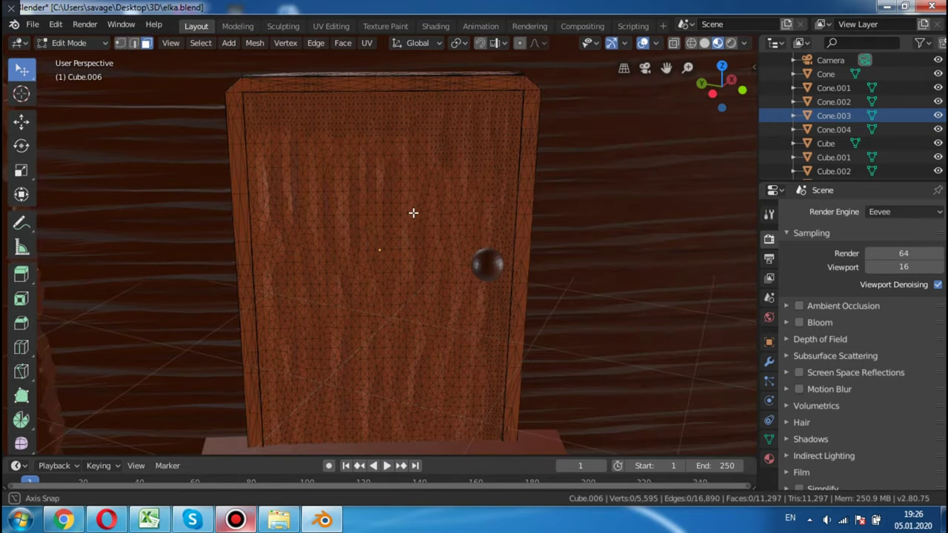
middle_click_drag(412, 214, 437, 205)
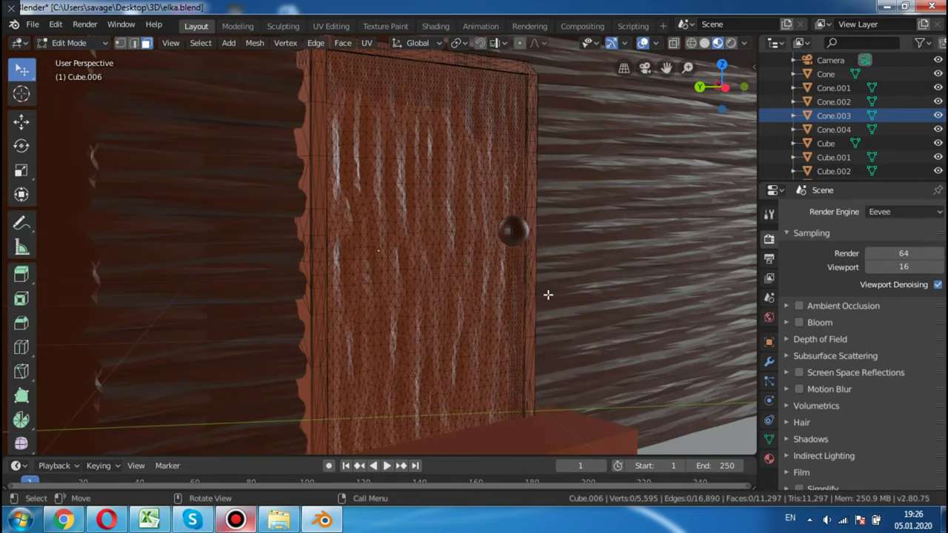
key("Tab")
mouse_move(396, 331)
middle_mouse_down()
mouse_move(455, 294)
mouse_move(408, 277)
mouse_move(371, 123)
middle_mouse_up()
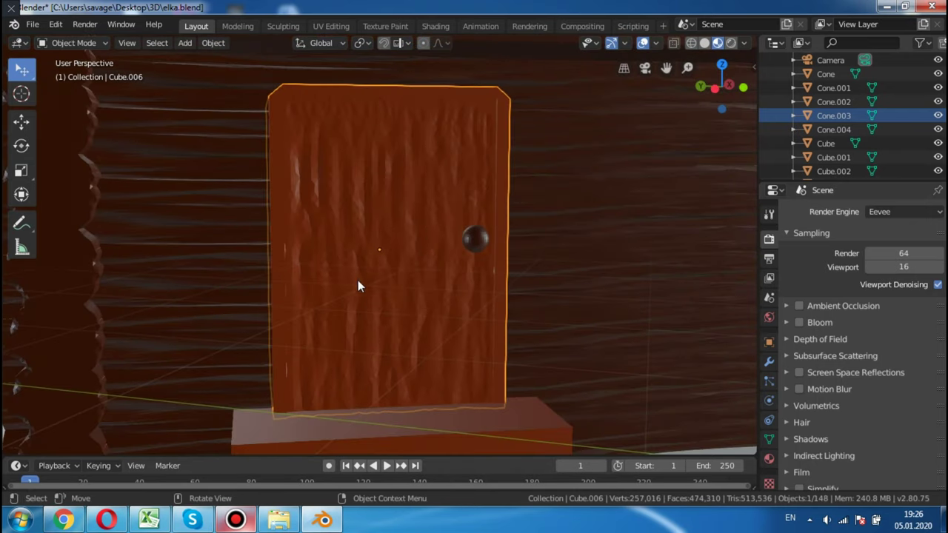
mouse_move(214, 303)
middle_mouse_down()
mouse_move(523, 342)
mouse_move(493, 279)
mouse_move(185, 283)
middle_mouse_up()
scroll(246, 257, "down", 7)
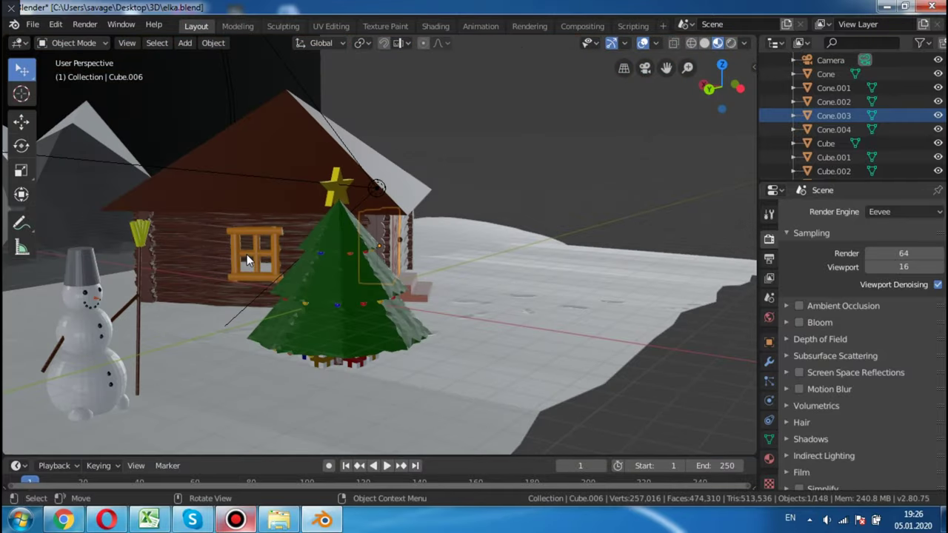
mouse_move(319, 254)
middle_mouse_down()
mouse_move(310, 266)
mouse_move(312, 244)
mouse_move(266, 296)
mouse_move(299, 254)
middle_mouse_up()
left_click(336, 225)
scroll(306, 269, "up", 3)
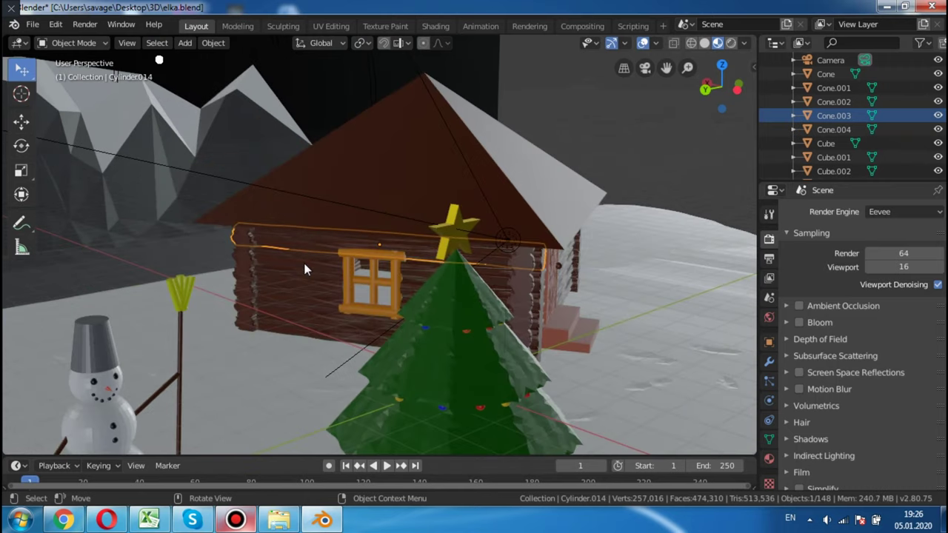
scroll(307, 268, "up", 3)
scroll(416, 229, "up", 3)
middle_click_drag(561, 271, 610, 213)
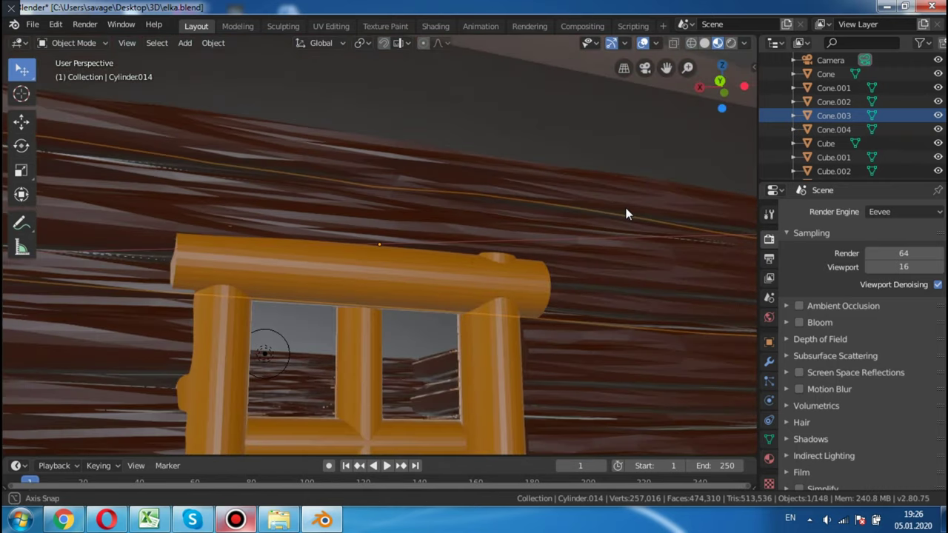
key("Tab")
mouse_move(590, 247)
middle_mouse_down()
mouse_move(692, 281)
mouse_move(636, 277)
mouse_move(567, 296)
mouse_move(577, 268)
mouse_move(426, 272)
mouse_move(379, 277)
mouse_move(342, 301)
mouse_move(328, 262)
mouse_move(425, 254)
mouse_move(527, 274)
mouse_move(626, 274)
mouse_move(614, 281)
middle_mouse_up()
scroll(577, 277, "down", 5)
mouse_move(485, 304)
middle_mouse_down()
mouse_move(370, 349)
mouse_move(349, 328)
middle_mouse_up()
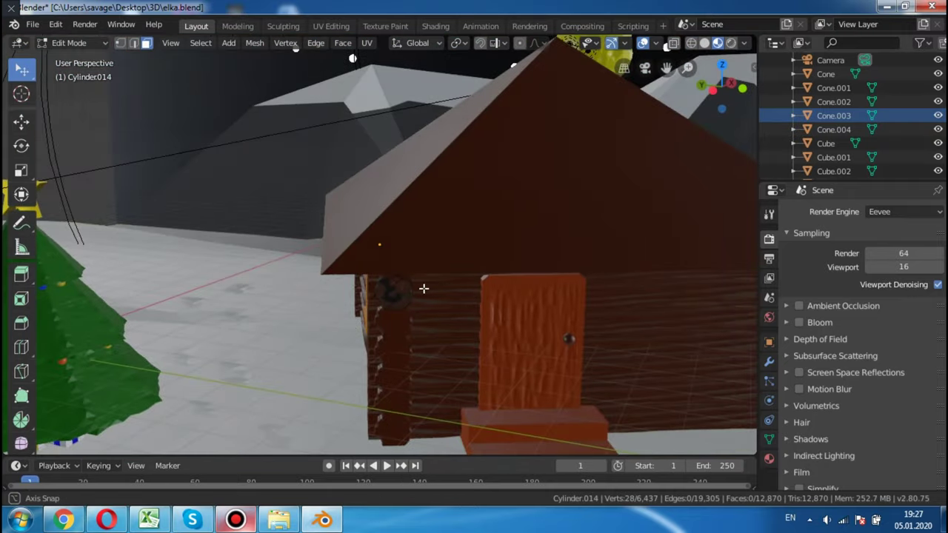
scroll(422, 287, "down", 3)
mouse_move(423, 277)
middle_mouse_down()
mouse_move(478, 249)
mouse_move(442, 251)
mouse_move(511, 251)
middle_mouse_up()
scroll(478, 249, "up", 4)
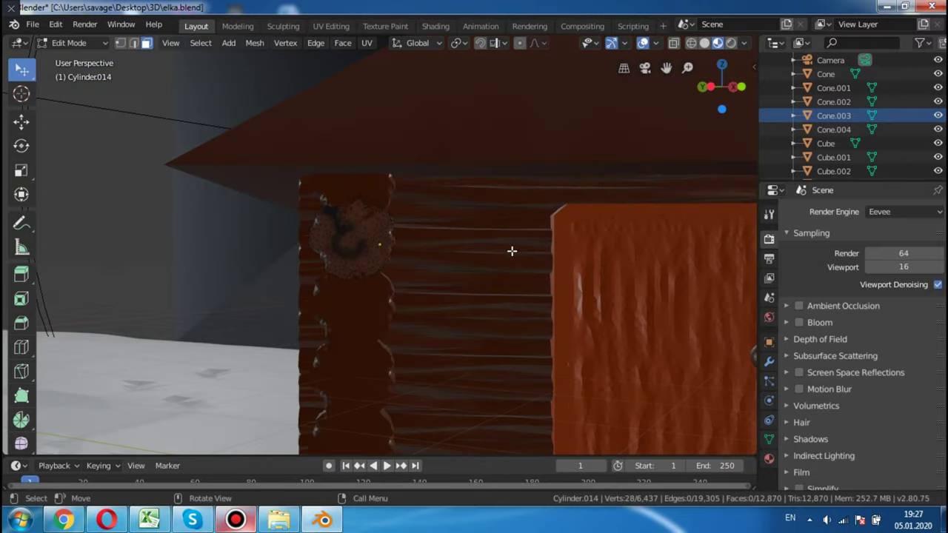
scroll(491, 279, "up", 3)
scroll(489, 283, "up", 3)
scroll(489, 284, "down", 2)
middle_click_drag(489, 283, 495, 281)
scroll(495, 281, "up", 2)
scroll(459, 287, "up", 2)
scroll(456, 289, "down", 2)
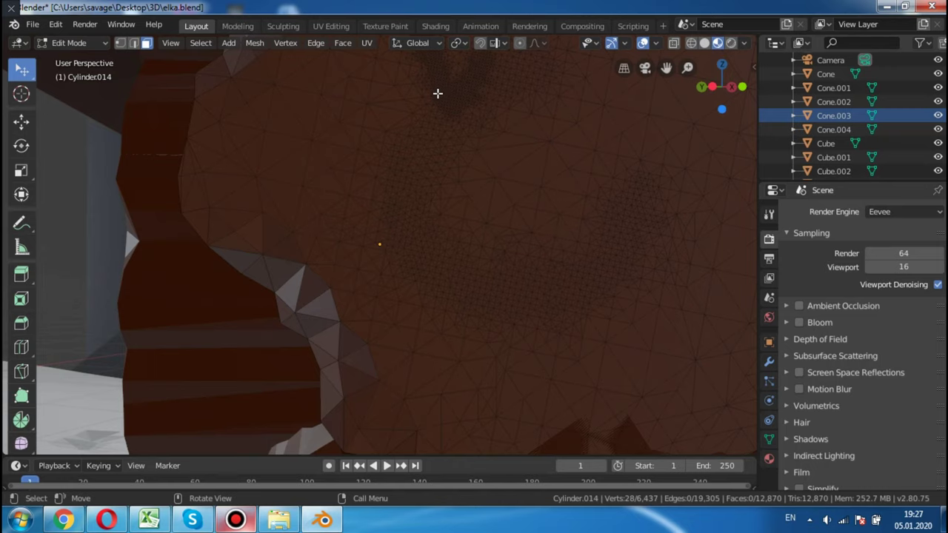
key("Tab")
scroll(450, 107, "down", 2)
scroll(467, 142, "down", 3)
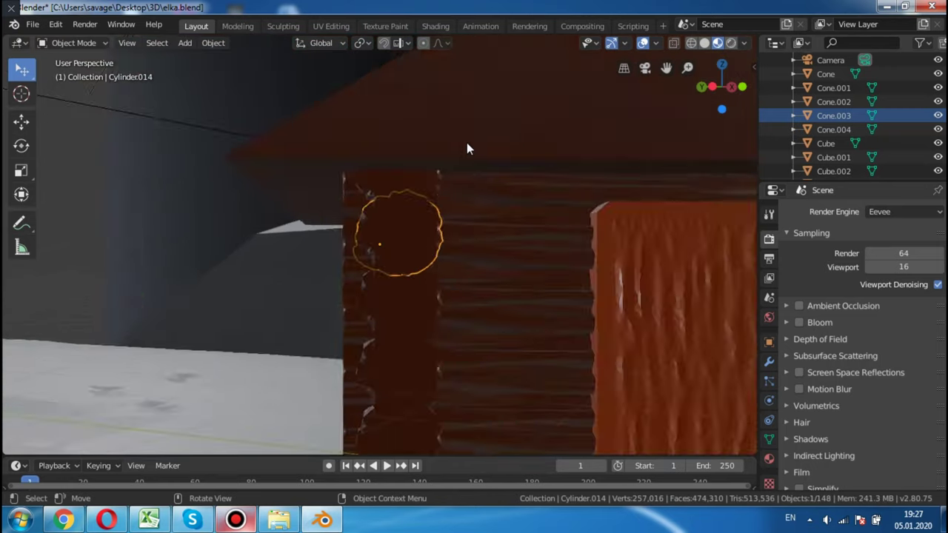
scroll(445, 199, "down", 3)
mouse_move(445, 199)
middle_mouse_down()
mouse_move(583, 171)
mouse_move(543, 205)
middle_mouse_up()
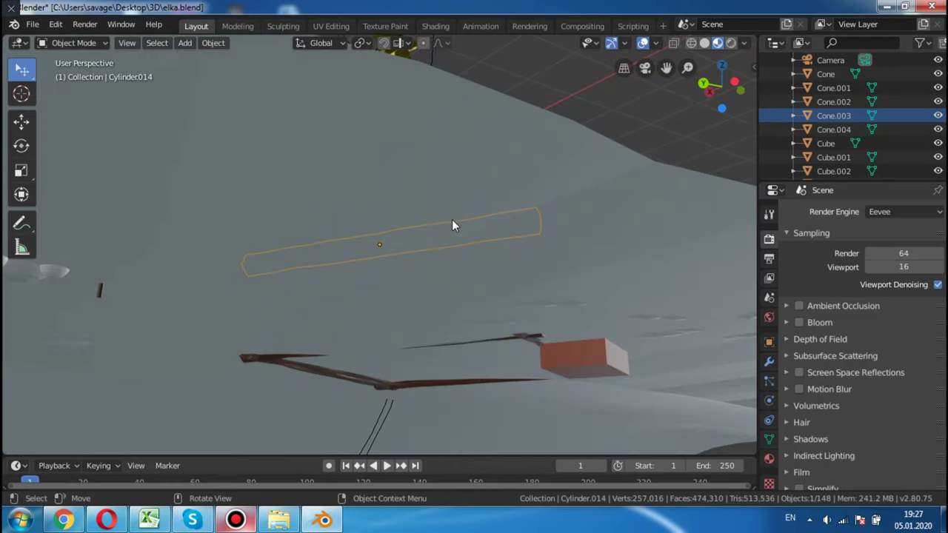
scroll(466, 258, "down", 5)
scroll(477, 255, "down", 3)
left_click(506, 366)
left_click(623, 364)
scroll(626, 364, "up", 6)
mouse_move(626, 365)
middle_mouse_down()
mouse_move(716, 427)
mouse_move(581, 325)
middle_mouse_up()
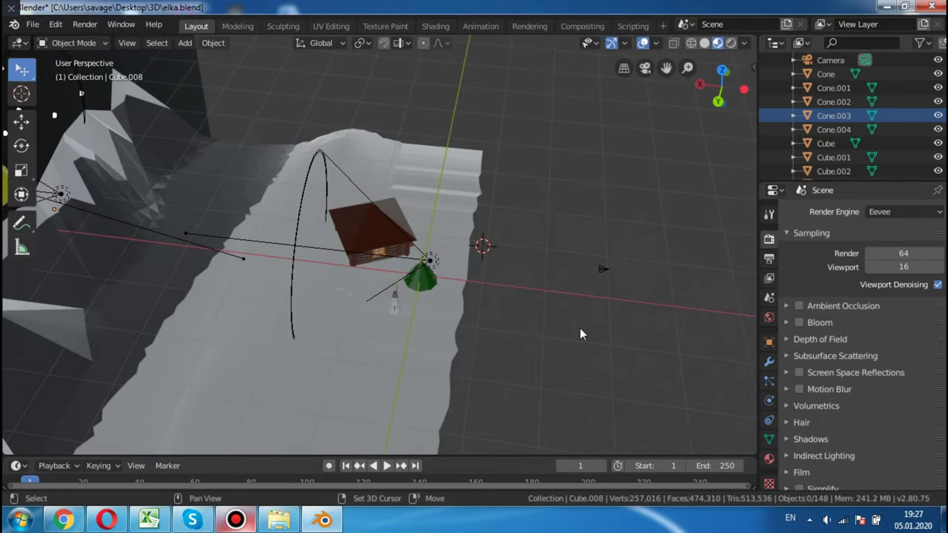
Add a 32-vertex mesh cylinder with 1 m radius and 2 m depth, and frame it
key("shift+a")
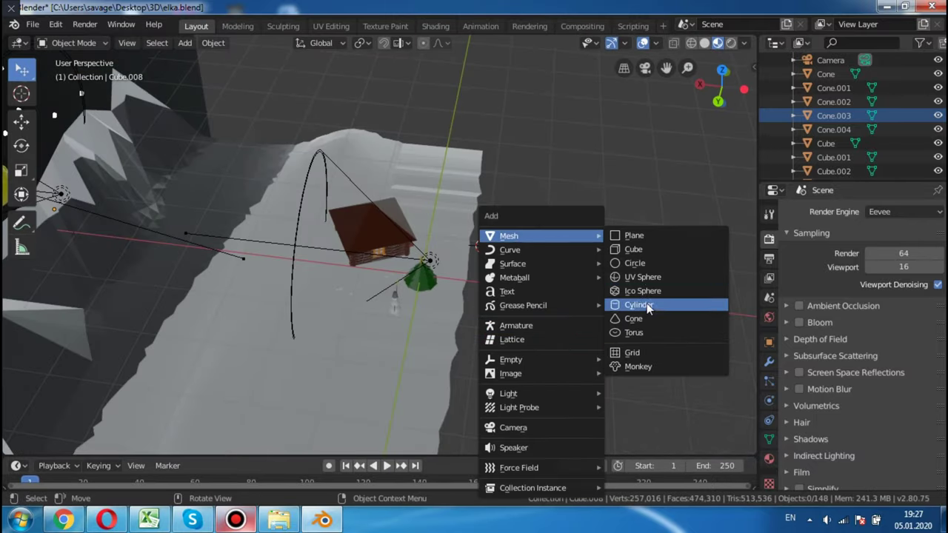
left_click(643, 303)
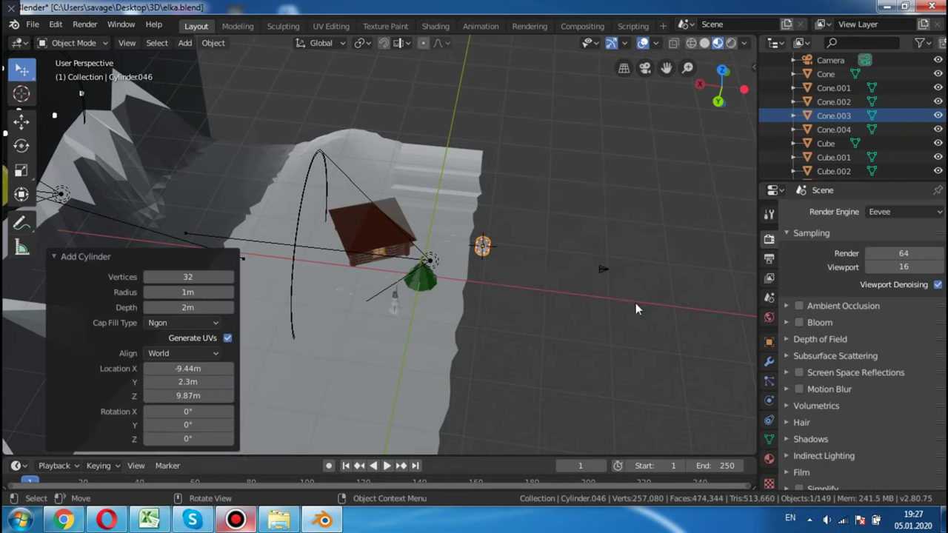
scroll(560, 264, "up", 1)
scroll(595, 242, "up", 2)
key("KP_Decimal")
mouse_move(634, 240)
middle_mouse_down()
mouse_move(671, 213)
mouse_move(606, 231)
middle_mouse_up()
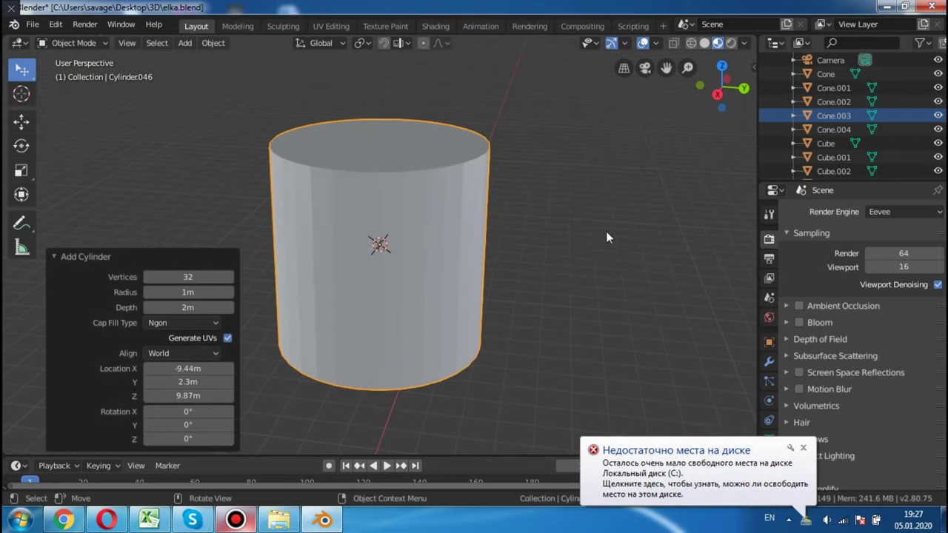
Switch to the Sculpting workspace and enable dynamic topology on the cylinder
left_click(268, 25)
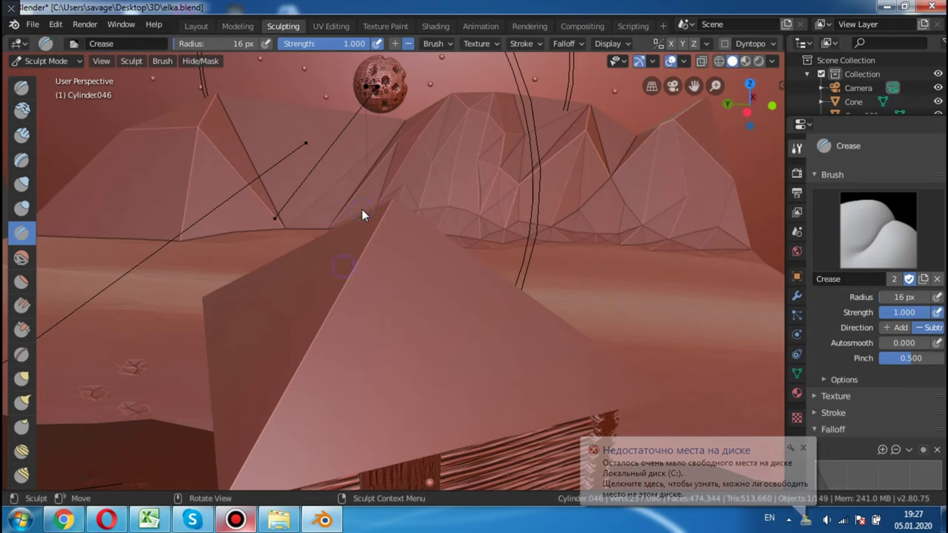
scroll(361, 209, "down", 3)
scroll(361, 209, "down", 3)
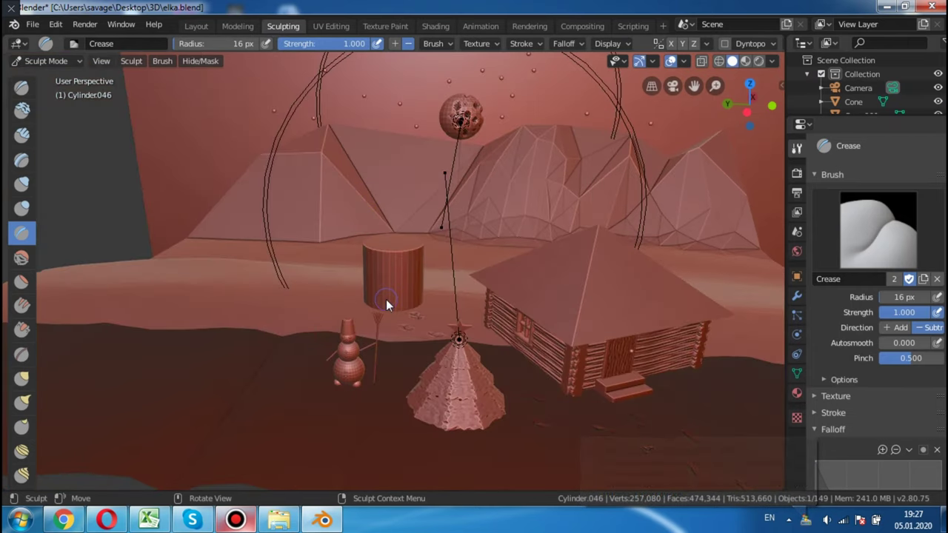
scroll(387, 296, "up", 5)
middle_click_drag(387, 294, 422, 282)
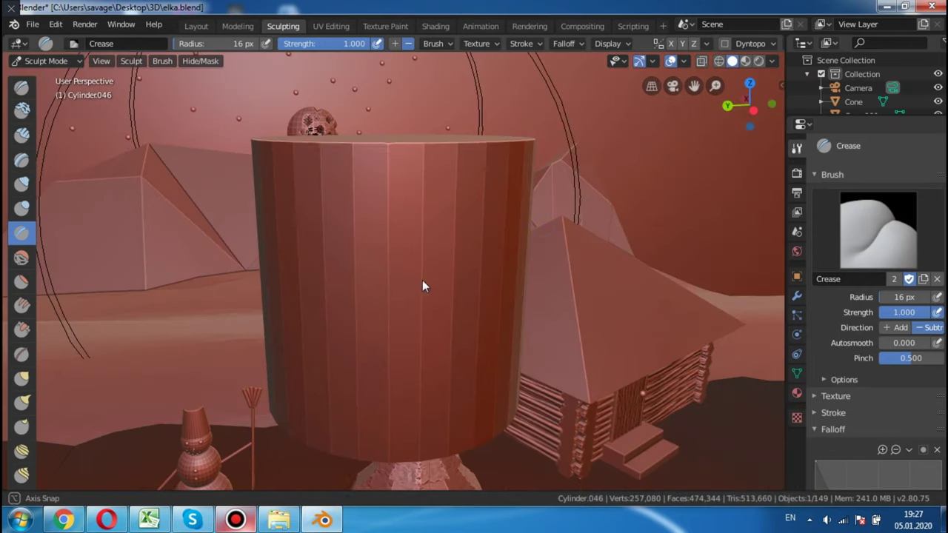
left_click(726, 44)
left_click(598, 89)
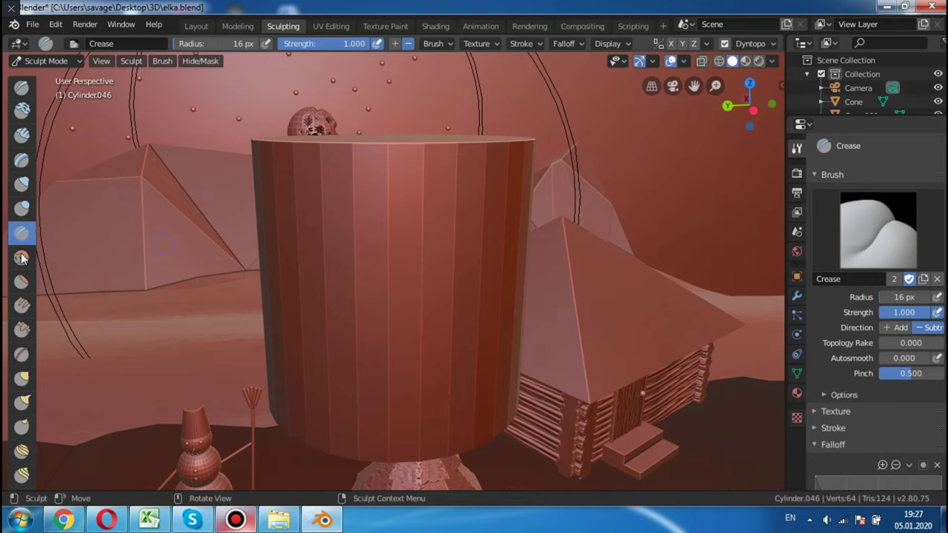
Carve a strip of vertical Crease grooves down the front of the cylinder
left_click_drag(343, 163, 324, 373)
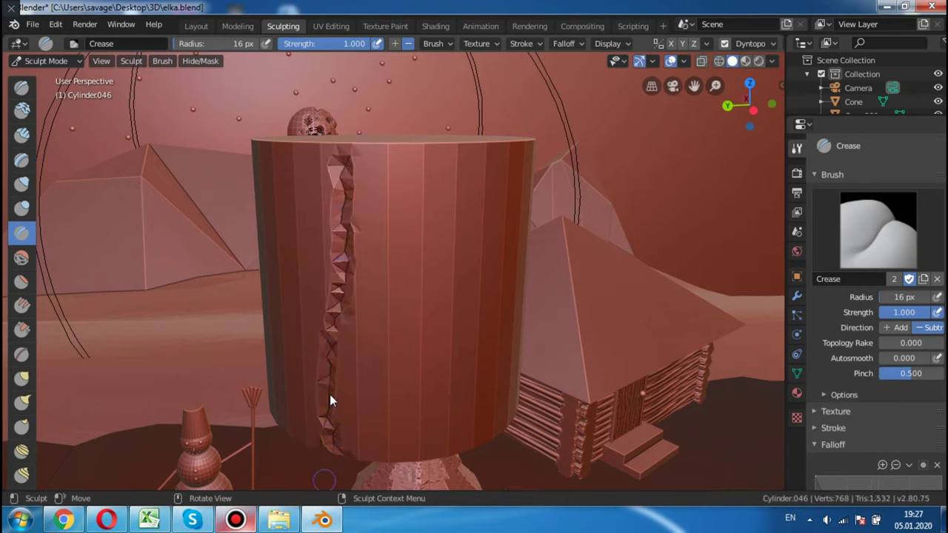
left_click_drag(360, 157, 370, 458)
mouse_move(385, 159)
left_mouse_down()
mouse_move(376, 394)
mouse_move(397, 429)
left_mouse_up()
left_click_drag(406, 154, 398, 323)
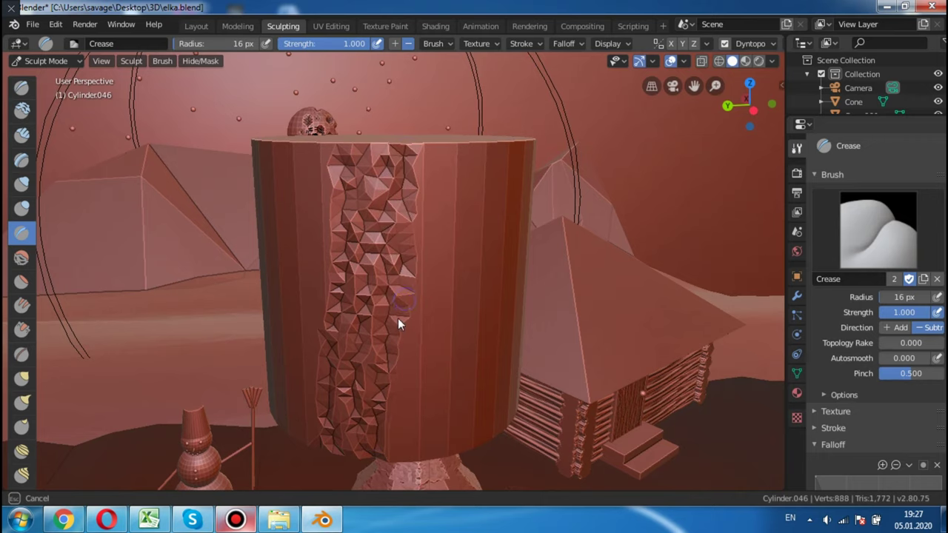
left_click_drag(402, 175, 403, 426)
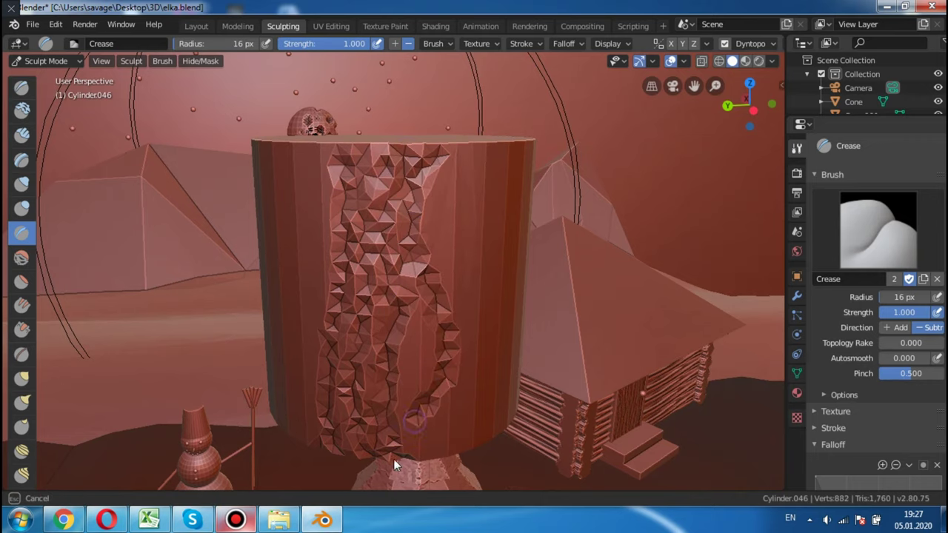
left_click_drag(440, 336, 412, 409)
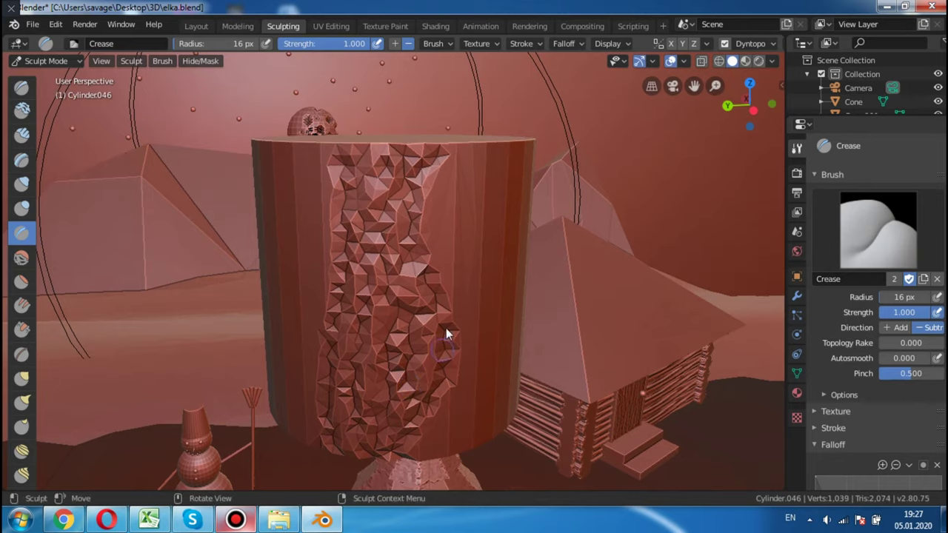
Widen the creased strip and carve more grooves across the cylinder's right half and centre
middle_click_drag(510, 253, 360, 172)
left_click_drag(383, 186, 433, 444)
left_click_drag(393, 224, 398, 375)
left_click_drag(433, 145, 464, 417)
left_click_drag(444, 196, 461, 377)
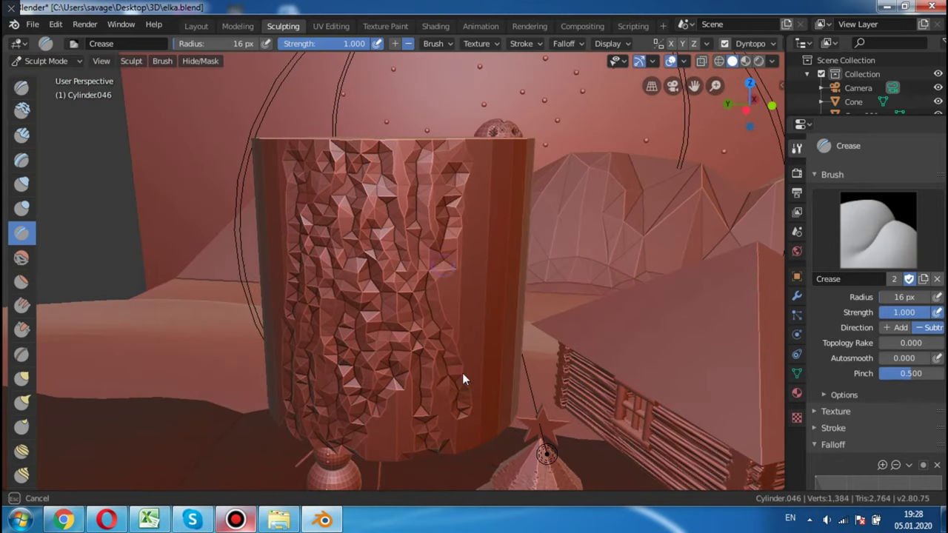
left_click_drag(503, 194, 485, 384)
left_click_drag(461, 186, 433, 355)
left_click_drag(519, 236, 478, 411)
left_click_drag(451, 185, 439, 382)
left_click_drag(482, 177, 456, 380)
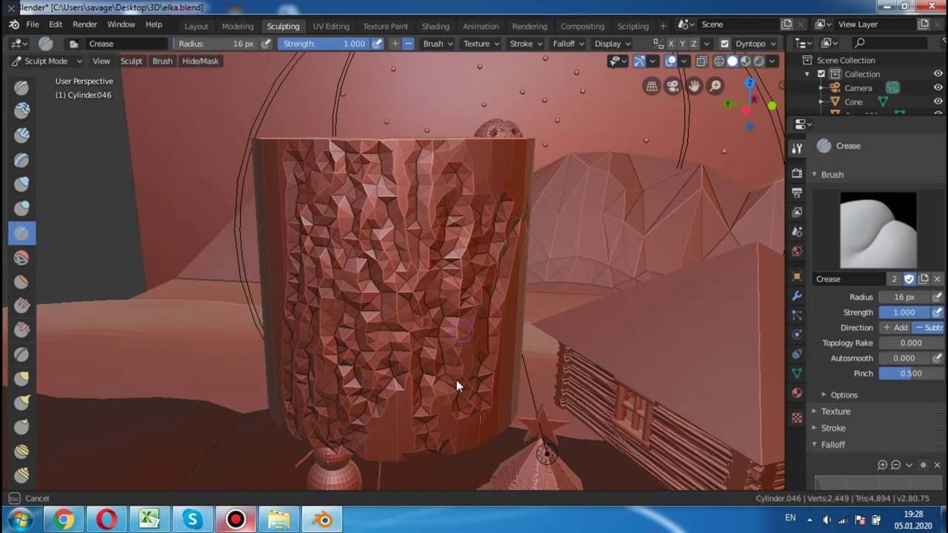
left_click_drag(318, 300, 386, 398)
mouse_move(426, 333)
left_mouse_down()
mouse_move(369, 456)
mouse_move(417, 364)
left_mouse_up()
mouse_move(523, 340)
left_mouse_down()
mouse_move(455, 451)
mouse_move(483, 364)
left_mouse_up()
mouse_move(483, 364)
middle_mouse_down()
mouse_move(445, 338)
mouse_move(395, 279)
middle_mouse_up()
mouse_move(395, 279)
left_mouse_down()
mouse_move(472, 315)
mouse_move(422, 229)
mouse_move(311, 342)
mouse_move(465, 261)
mouse_move(426, 397)
mouse_move(455, 294)
left_mouse_up()
mouse_move(455, 294)
middle_mouse_down()
mouse_move(473, 192)
mouse_move(550, 194)
mouse_move(535, 226)
mouse_move(442, 229)
mouse_move(469, 209)
mouse_move(456, 209)
middle_mouse_up()
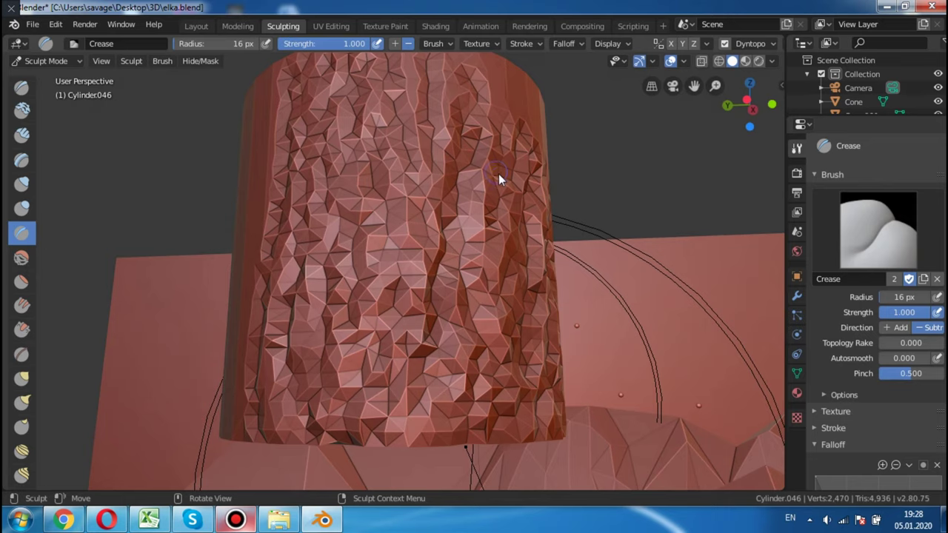
Sculpt crease lines on the plain side forming a figure with a body and legs
mouse_move(633, 238)
middle_mouse_down()
mouse_move(679, 284)
mouse_move(599, 324)
mouse_move(590, 339)
mouse_move(627, 318)
mouse_move(635, 272)
middle_mouse_up()
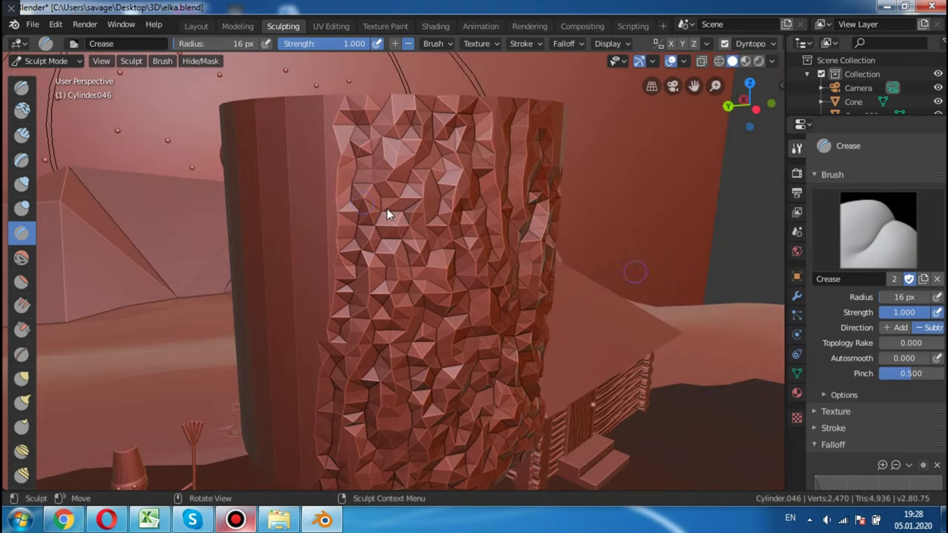
left_click_drag(308, 127, 289, 131)
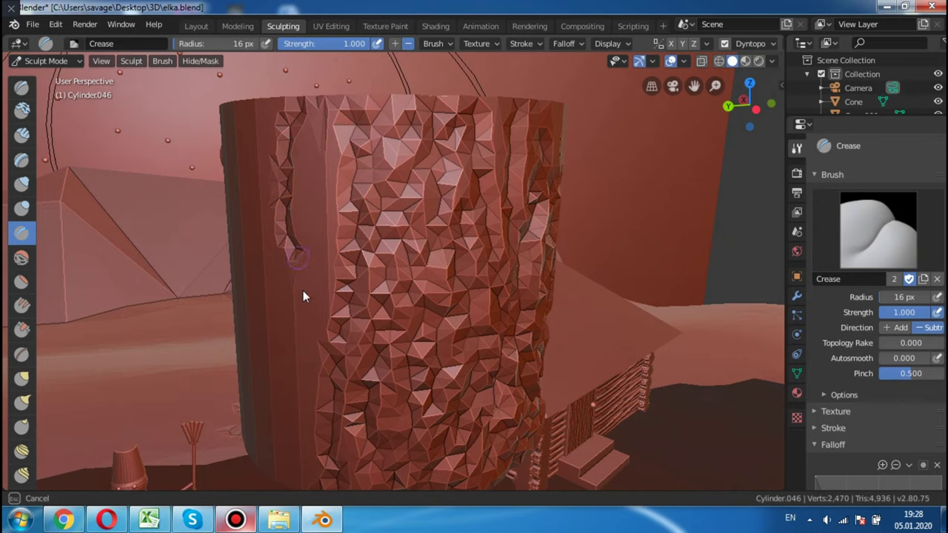
left_click_drag(292, 454, 350, 429)
mouse_move(350, 428)
middle_mouse_down()
mouse_move(450, 404)
mouse_move(342, 159)
middle_mouse_up()
left_click_drag(342, 159, 379, 237)
left_click_drag(433, 396, 424, 384)
mouse_move(326, 186)
left_mouse_down()
mouse_move(426, 210)
mouse_move(364, 404)
mouse_move(461, 334)
mouse_move(478, 391)
mouse_move(499, 334)
left_mouse_up()
mouse_move(499, 334)
middle_mouse_down()
mouse_move(546, 282)
mouse_move(518, 275)
middle_mouse_up()
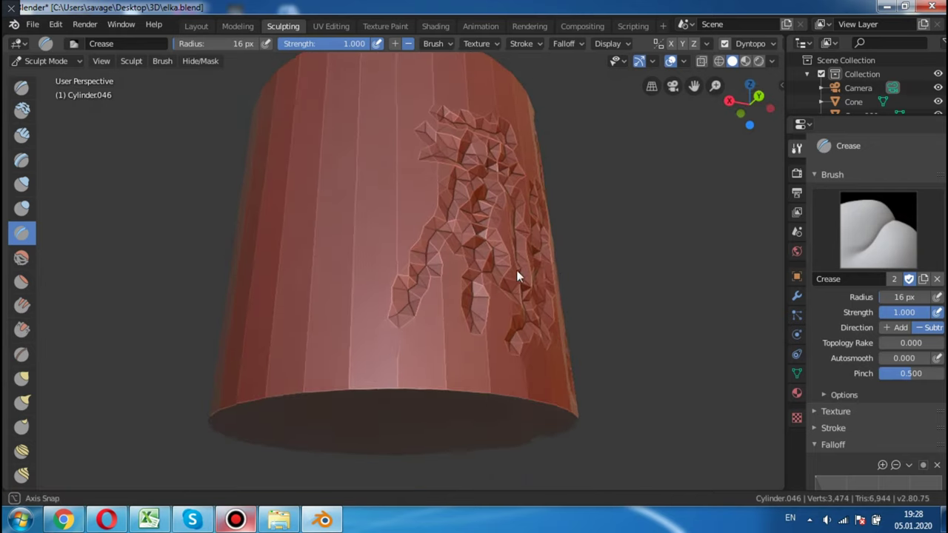
Return to Object Mode in the Layout workspace and frame the sculpted cylinder
scroll(377, 313, "down", 3)
middle_click_drag(377, 313, 421, 326)
scroll(416, 331, "down", 2)
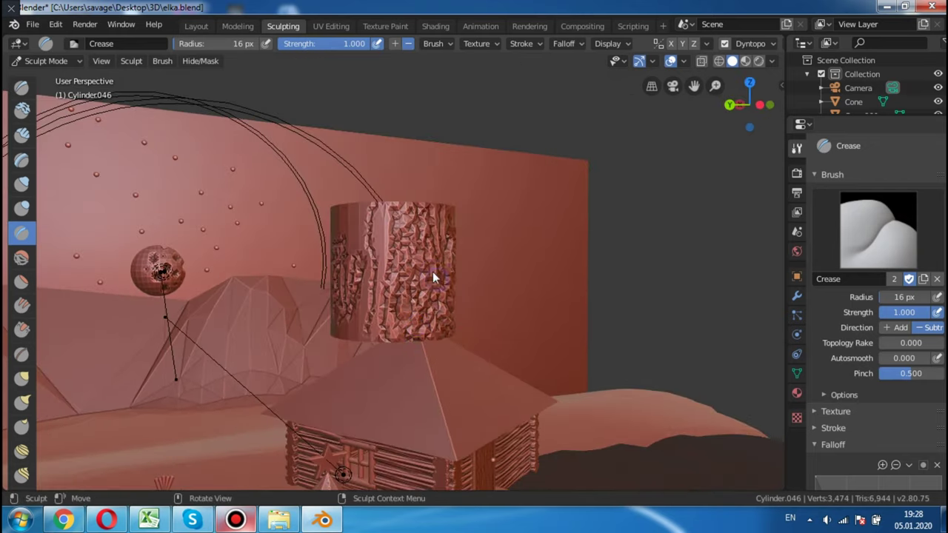
left_click(203, 29)
scroll(380, 145, "up", 1)
mouse_move(380, 145)
middle_mouse_down()
mouse_move(216, 138)
mouse_move(238, 115)
mouse_move(281, 139)
middle_mouse_up()
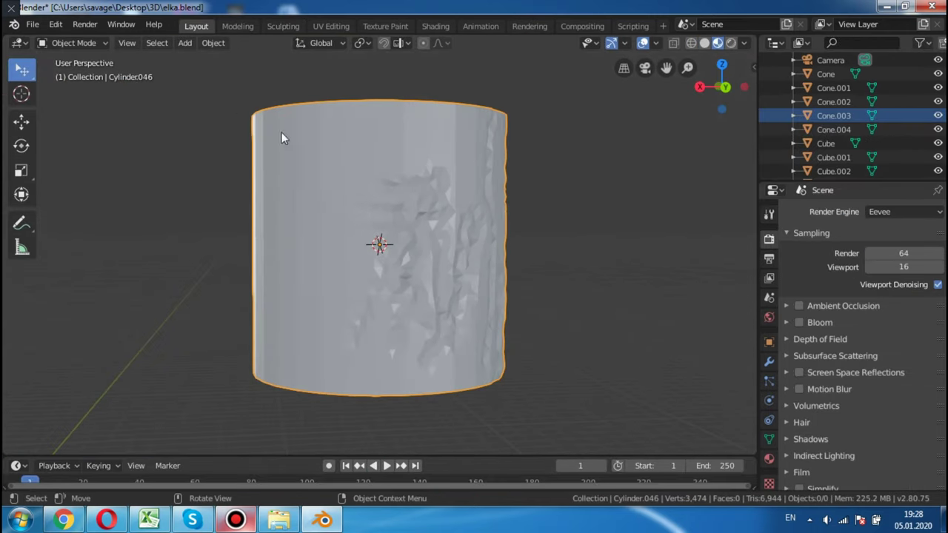
Delete the sculpted Cylinder.046, bringing the scene back to 148 objects
key("Delete")
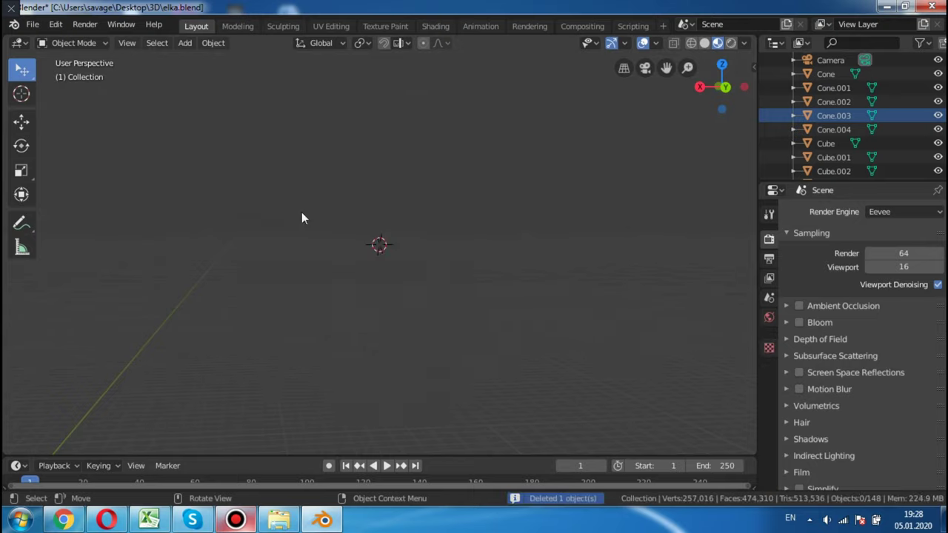
scroll(372, 224, "down", 3)
middle_click_drag(371, 225, 340, 228)
scroll(375, 269, "up", 2)
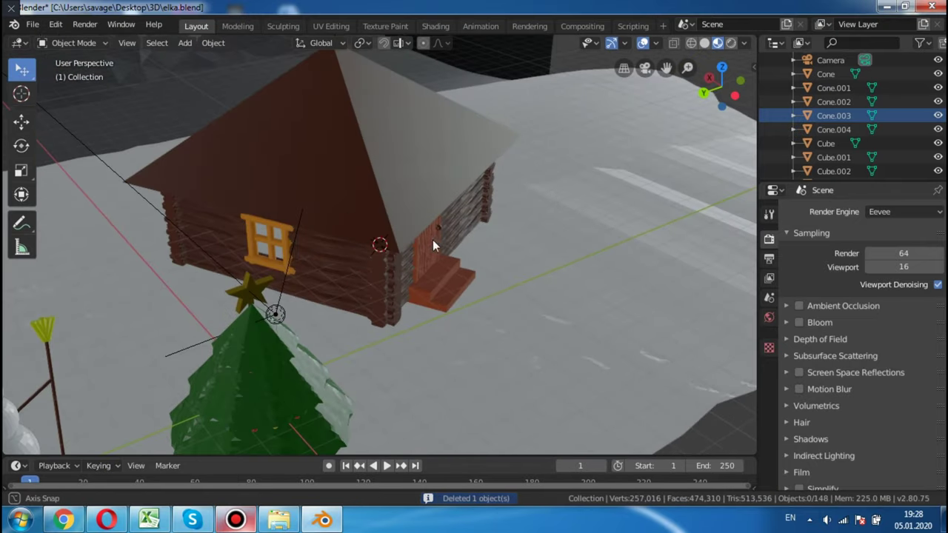
Select the log along the cabin's window wall and inspect its material nodes in Shading
middle_click_drag(432, 239, 478, 263)
left_click(533, 341)
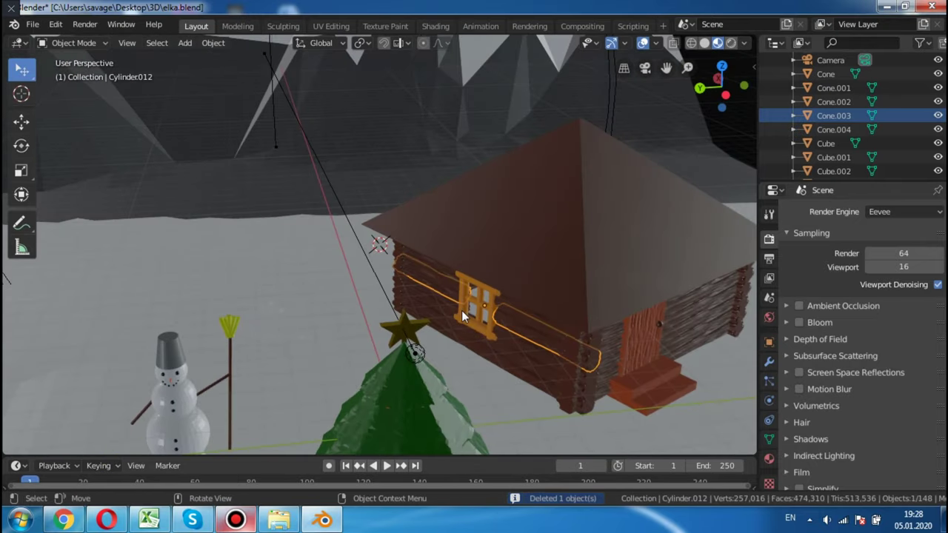
middle_click_drag(461, 311, 561, 235)
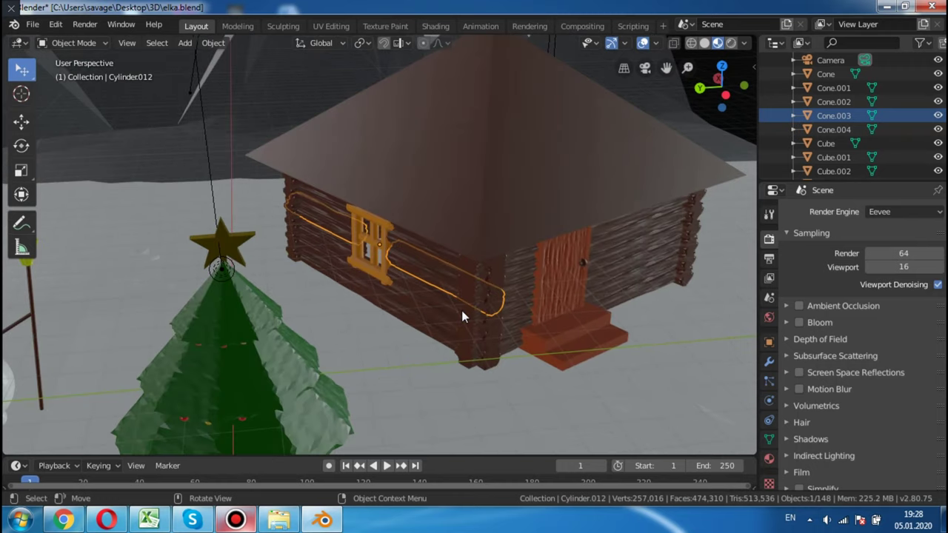
scroll(585, 193, "up", 5)
mouse_move(609, 150)
middle_mouse_down()
mouse_move(617, 239)
mouse_move(727, 228)
middle_mouse_up()
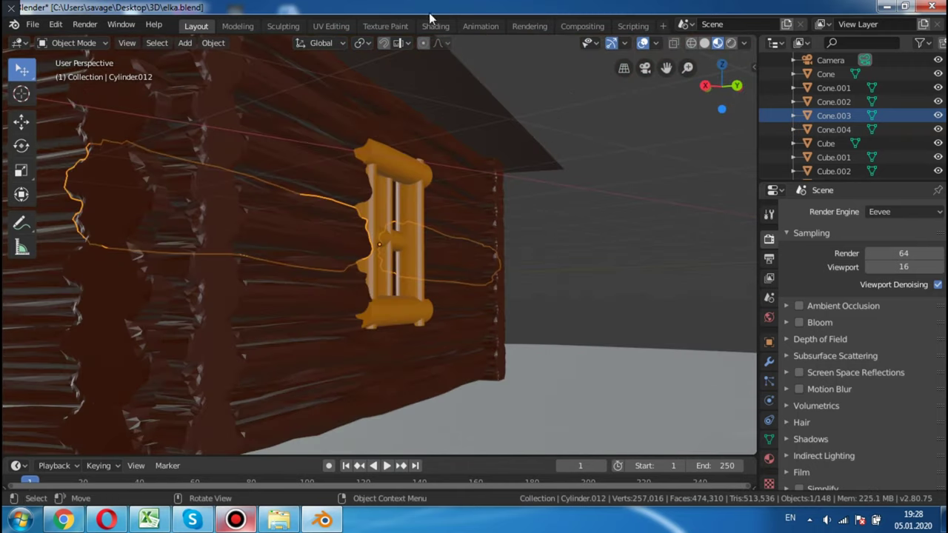
left_click(426, 26)
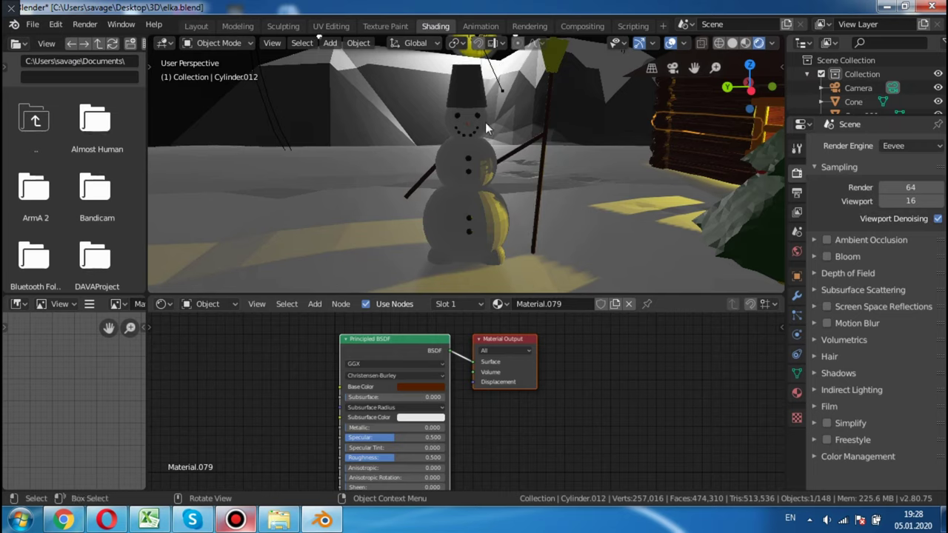
Back in Layout, view the cabin window log wall up close, then the whole scene
left_click(198, 25)
mouse_move(618, 192)
middle_mouse_down()
mouse_move(413, 222)
mouse_move(520, 212)
middle_mouse_up()
scroll(489, 208, "up", 3)
scroll(489, 209, "up", 2)
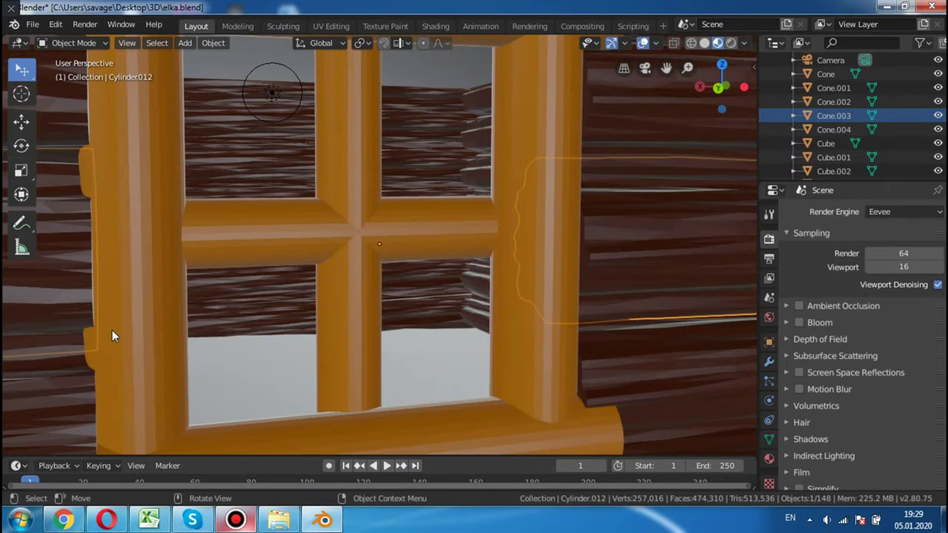
scroll(191, 286, "down", 5)
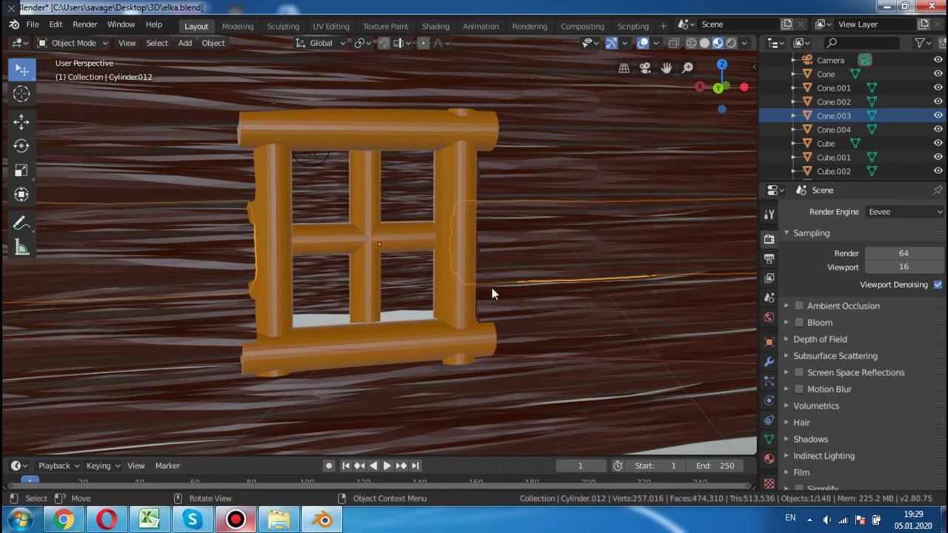
mouse_move(376, 231)
middle_mouse_down()
mouse_move(536, 222)
mouse_move(345, 231)
mouse_move(331, 215)
middle_mouse_up()
scroll(563, 224, "down", 3)
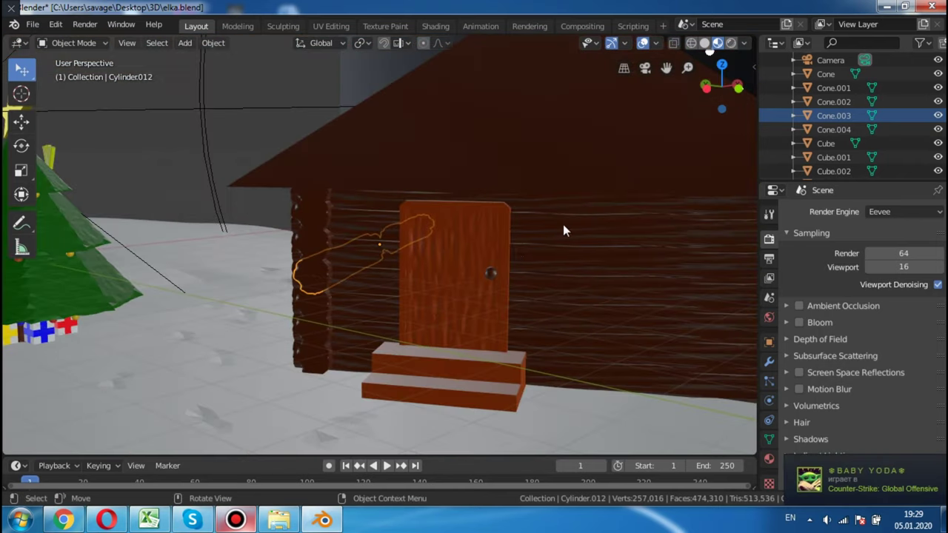
mouse_move(518, 374)
middle_mouse_down()
mouse_move(679, 313)
mouse_move(313, 301)
mouse_move(126, 315)
mouse_move(313, 313)
mouse_move(351, 381)
mouse_move(469, 270)
mouse_move(460, 222)
mouse_move(668, 228)
mouse_move(495, 205)
middle_mouse_up()
scroll(474, 237, "down", 3)
mouse_move(474, 237)
middle_mouse_down()
mouse_move(457, 270)
mouse_move(508, 269)
mouse_move(416, 278)
middle_mouse_up()
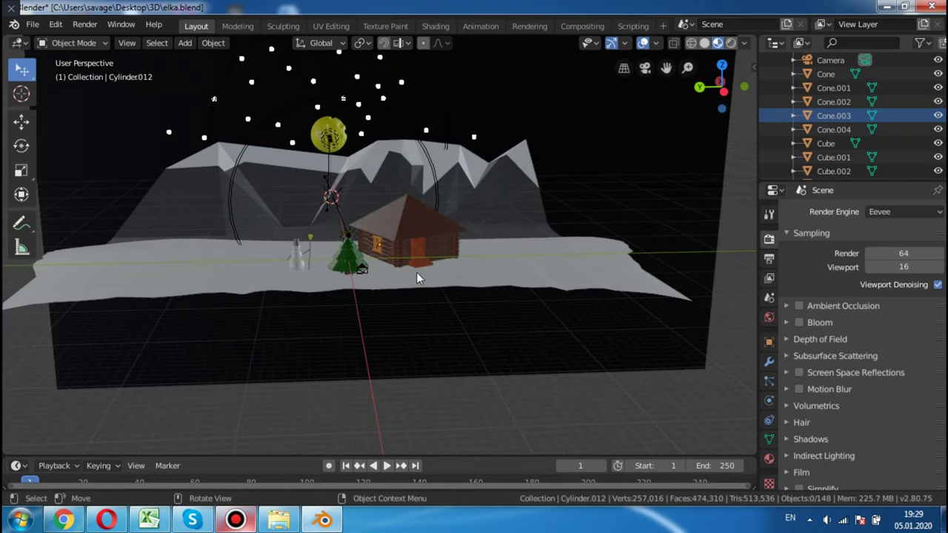
Select the scene camera and look through it with Numpad 0
left_click(360, 271)
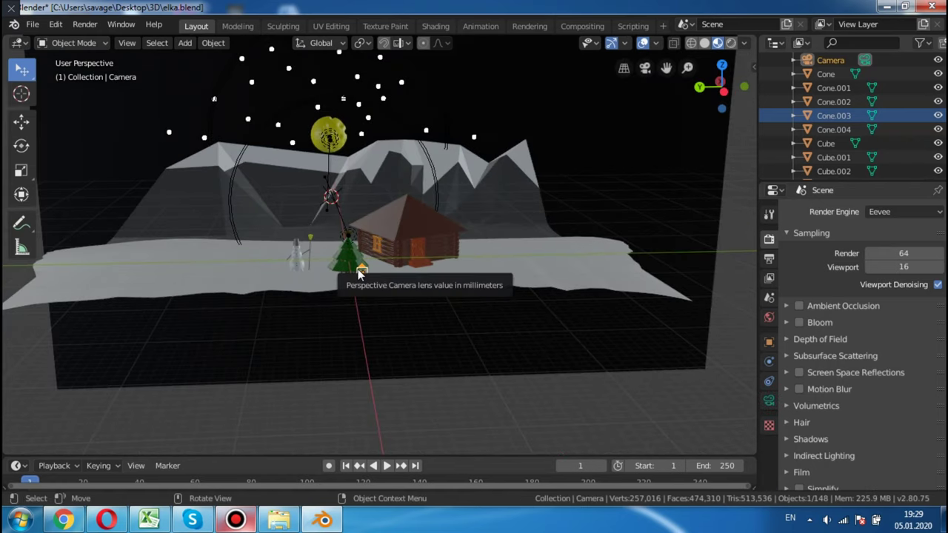
key("KP_0")
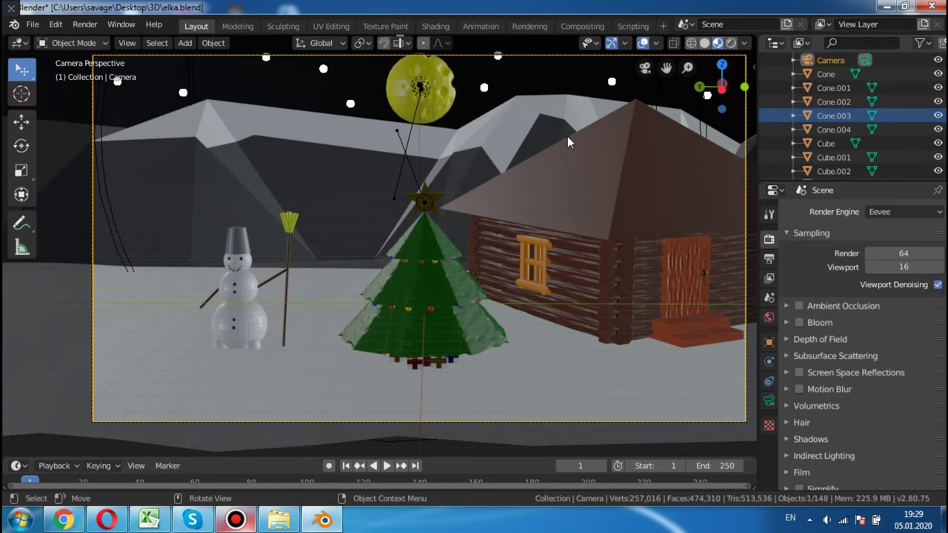
left_click(553, 201)
scroll(553, 203, "up", 1)
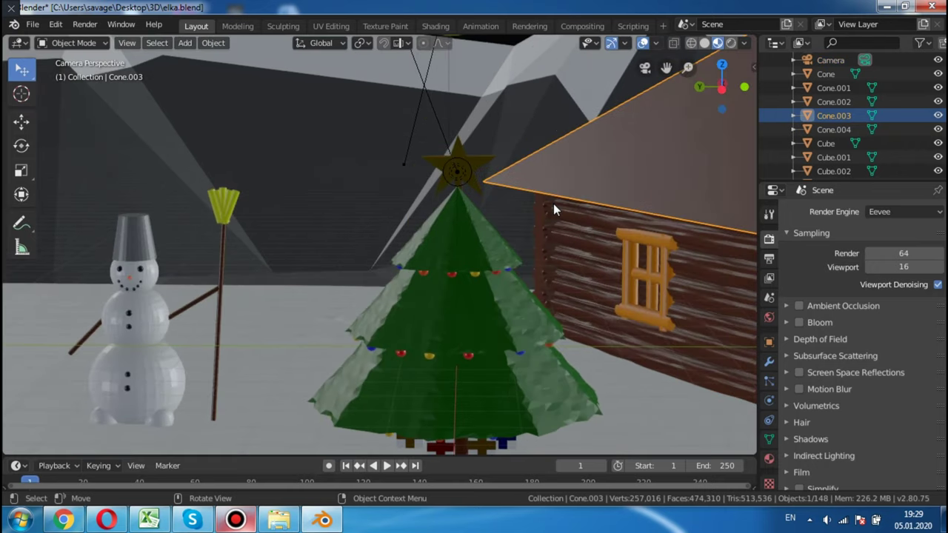
scroll(553, 204, "up", 1)
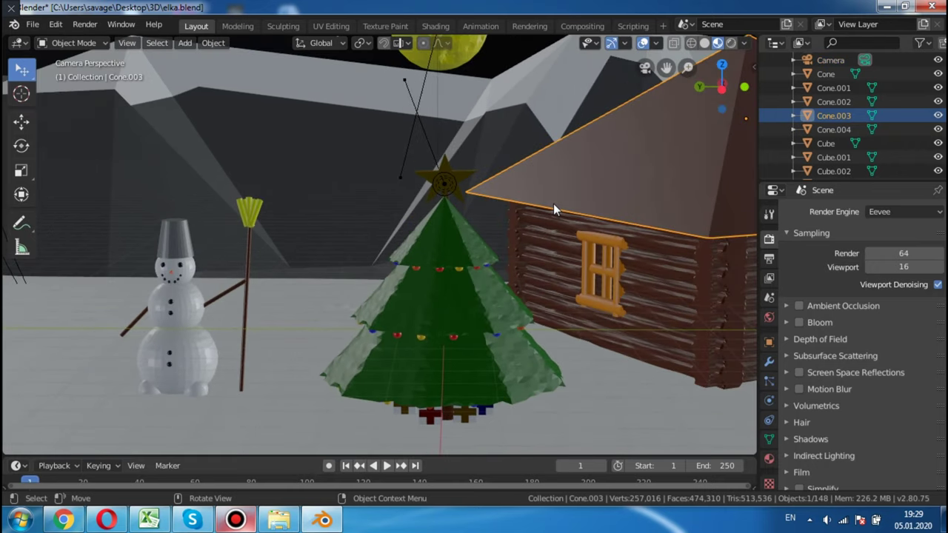
Switch the viewport to Rendered shading to show the glowing cabin window and lit star
left_click(730, 43)
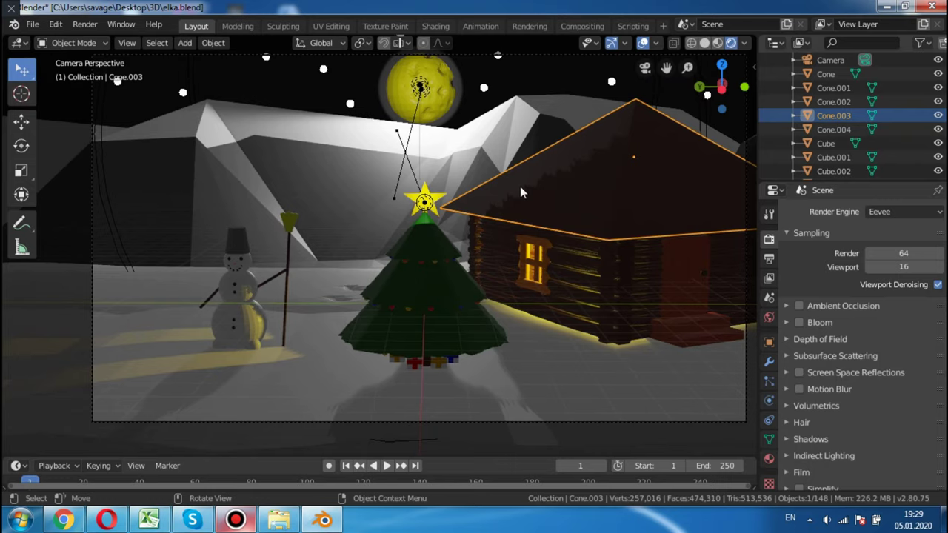
scroll(446, 168, "down", 5)
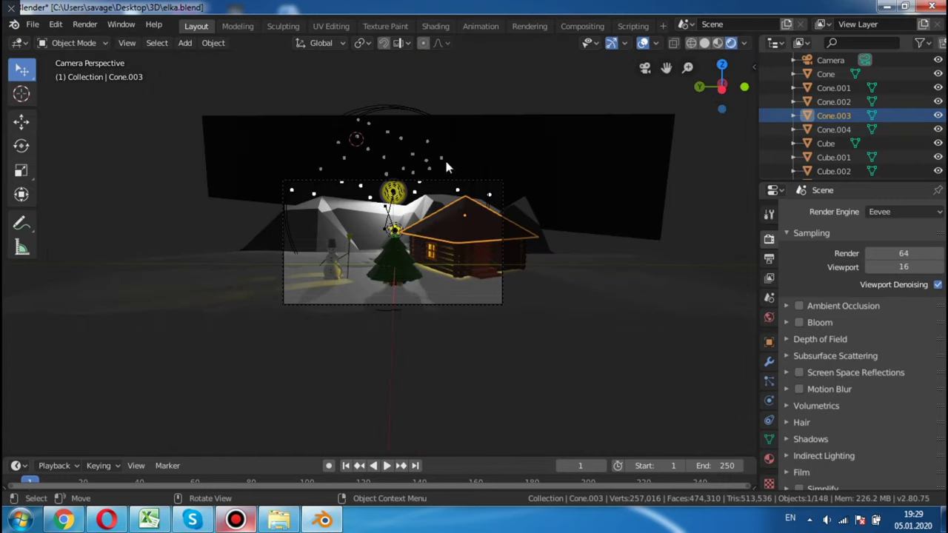
scroll(245, 222, "up", 2)
scroll(246, 222, "up", 2)
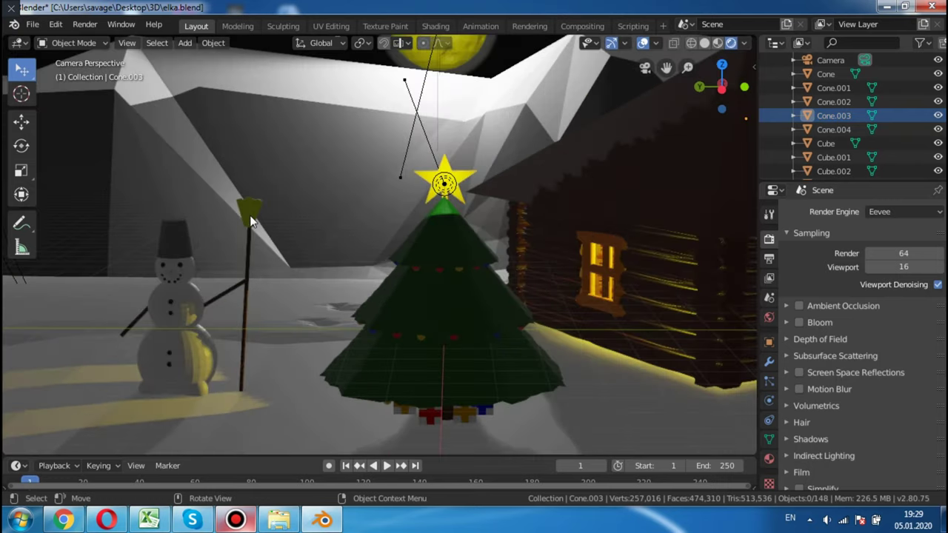
scroll(250, 215, "up", 1)
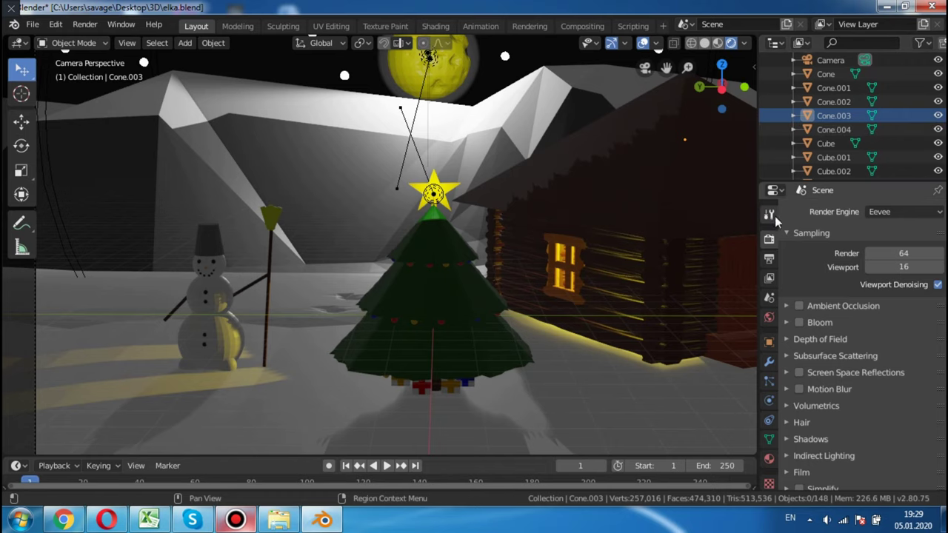
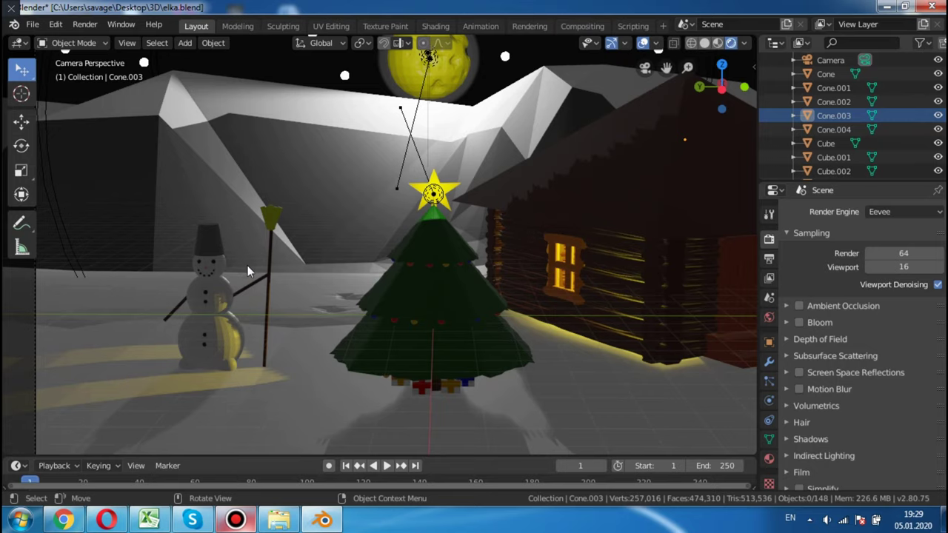
Zoom out of the camera view and orbit to a free side view of the winter scene
scroll(184, 144, "down", 3)
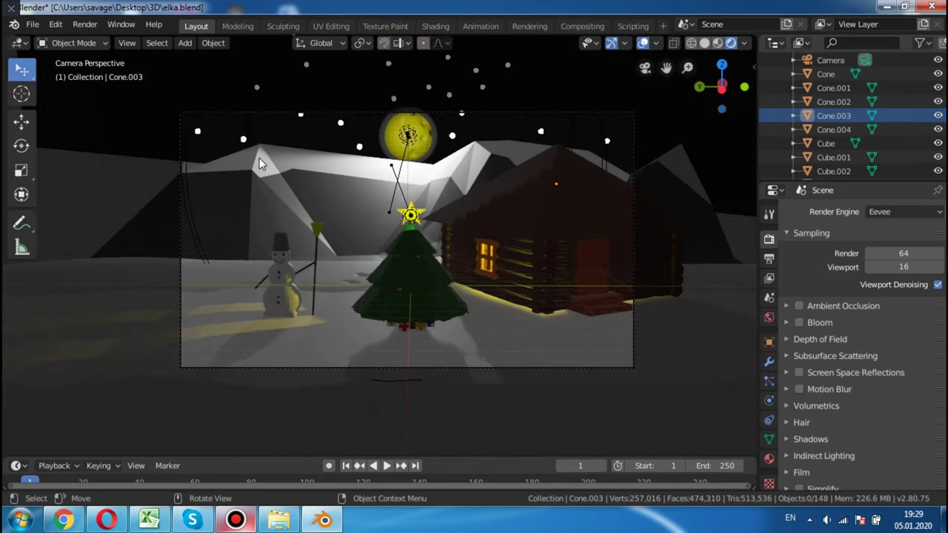
mouse_move(259, 158)
middle_mouse_down()
mouse_move(552, 247)
mouse_move(199, 148)
middle_mouse_up()
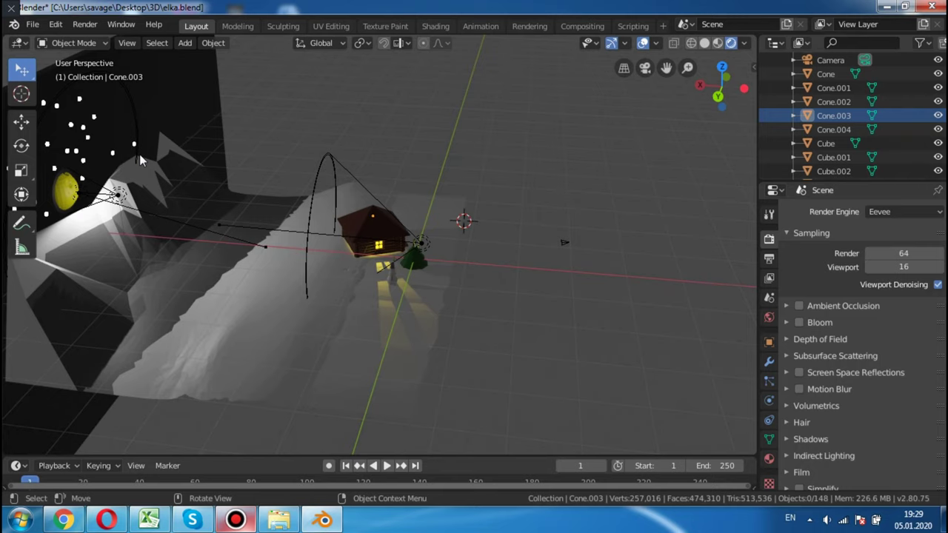
mouse_move(454, 200)
middle_mouse_down()
mouse_move(376, 198)
mouse_move(263, 164)
mouse_move(247, 177)
mouse_move(309, 191)
mouse_move(462, 177)
mouse_move(535, 156)
mouse_move(121, 254)
middle_mouse_up()
scroll(247, 178, "up", 3)
scroll(235, 186, "up", 3)
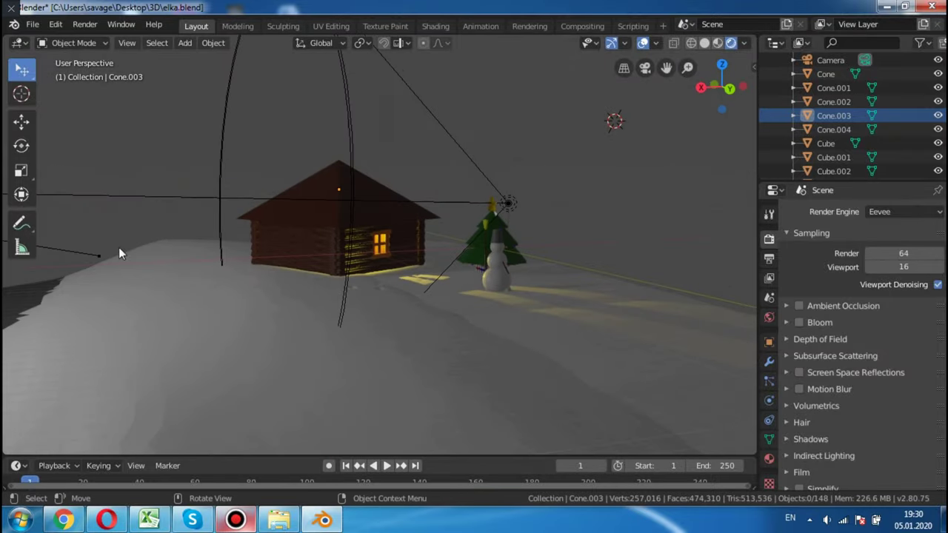
mouse_move(422, 237)
middle_mouse_down()
mouse_move(307, 243)
mouse_move(459, 234)
middle_mouse_up()
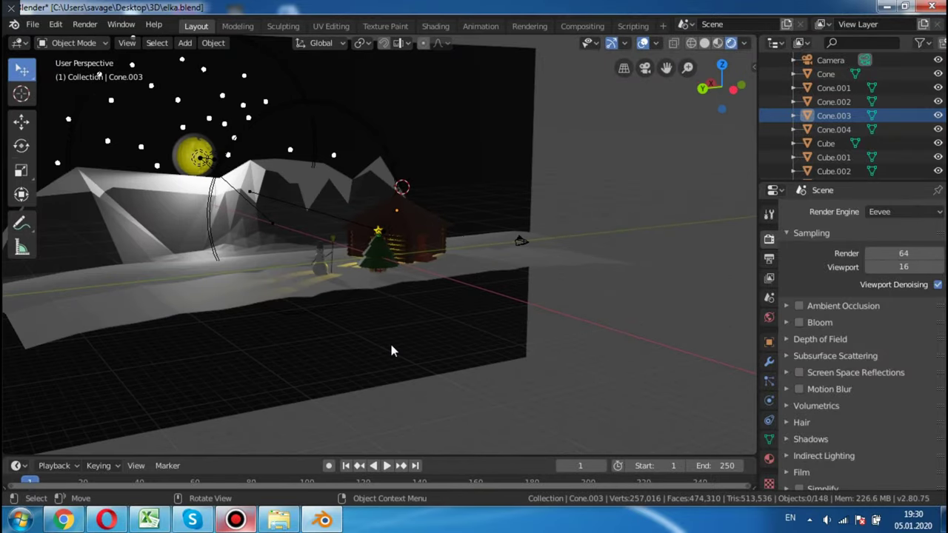
mouse_move(524, 382)
middle_mouse_down()
mouse_move(582, 373)
mouse_move(612, 338)
mouse_move(473, 327)
mouse_move(511, 273)
mouse_move(626, 247)
mouse_move(513, 299)
mouse_move(341, 334)
mouse_move(479, 306)
mouse_move(417, 338)
mouse_move(584, 308)
mouse_move(469, 351)
mouse_move(472, 380)
mouse_move(596, 342)
mouse_move(626, 233)
middle_mouse_up()
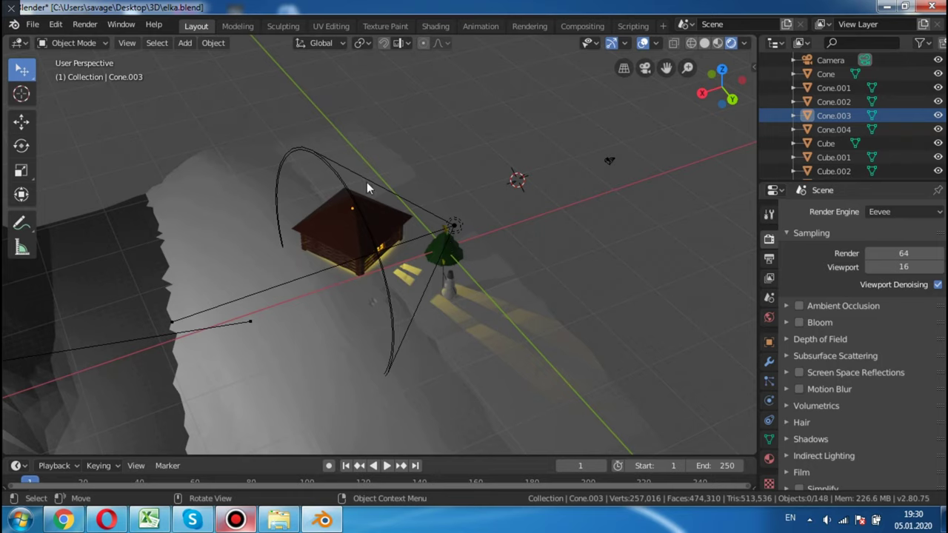
mouse_move(605, 230)
middle_mouse_down()
mouse_move(451, 225)
mouse_move(387, 201)
mouse_move(491, 185)
mouse_move(516, 184)
mouse_move(535, 238)
mouse_move(330, 252)
mouse_move(411, 231)
mouse_move(519, 237)
mouse_move(483, 255)
mouse_move(476, 246)
middle_mouse_up()
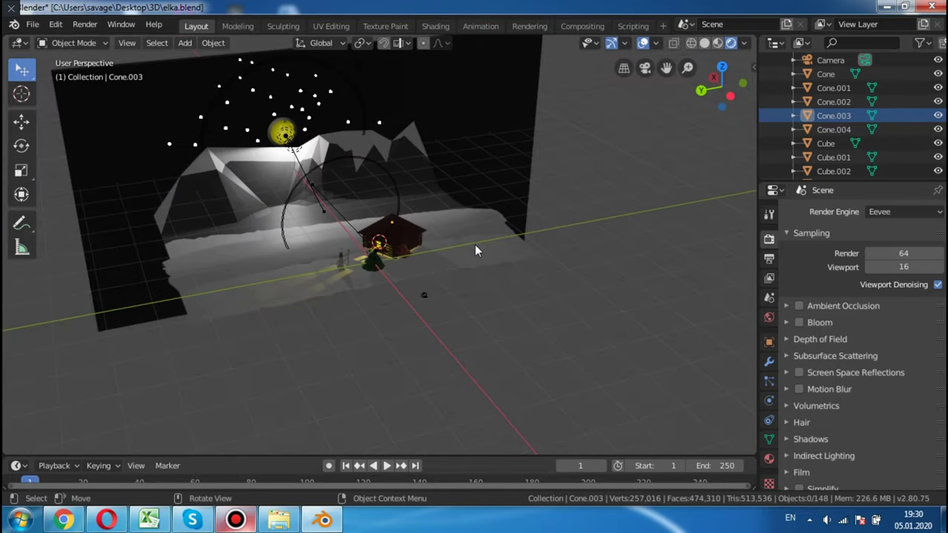